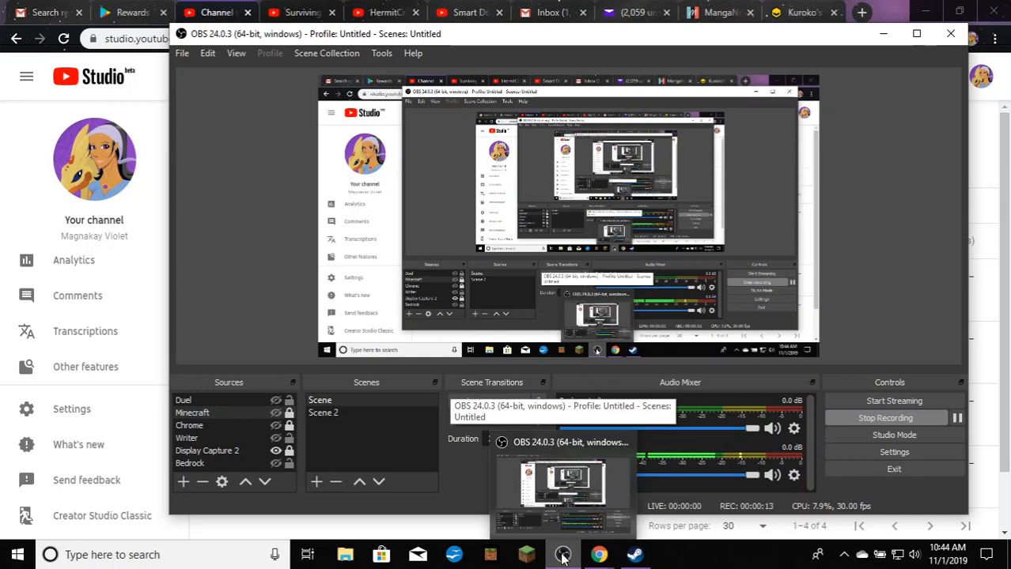
Switch to the Duelingbook browser window, maximize it and enter the site's main menu
mouse_move(599, 556)
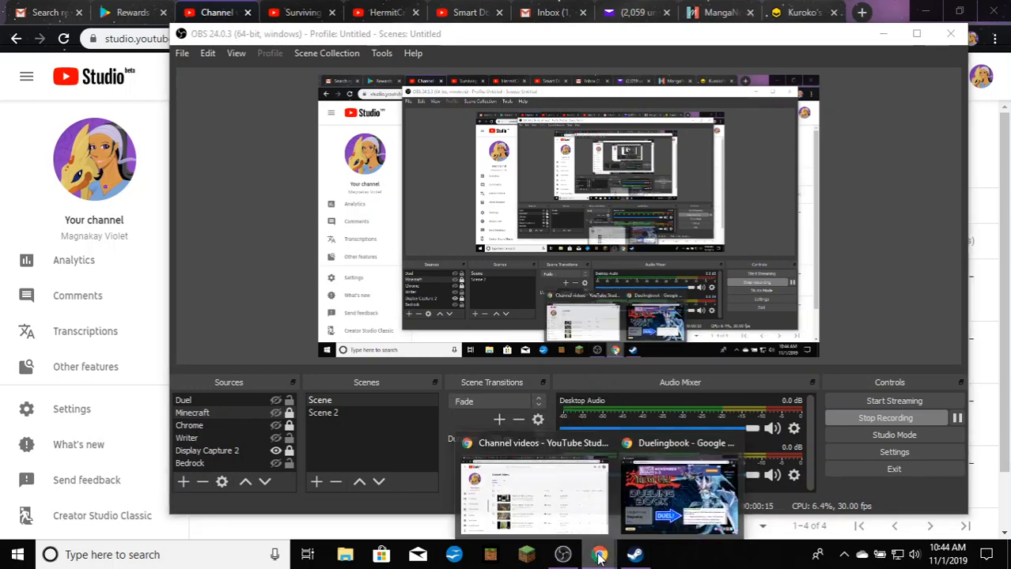
click(646, 478)
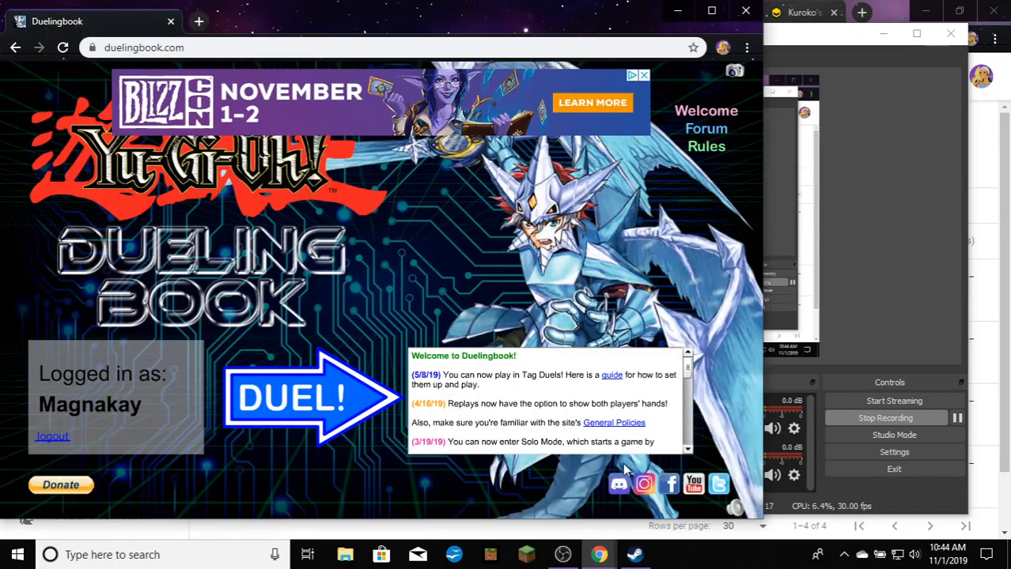
click(712, 20)
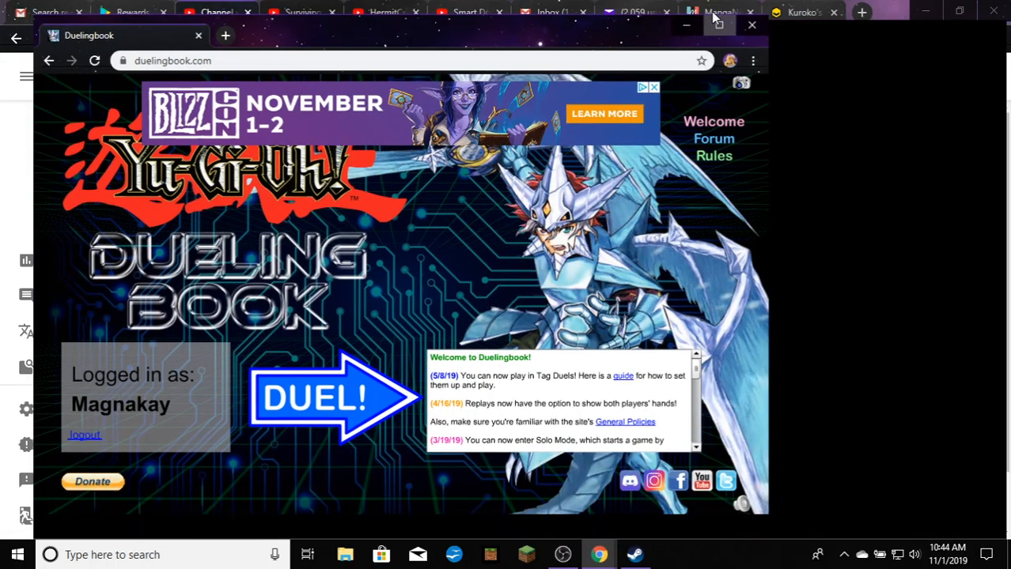
click(411, 413)
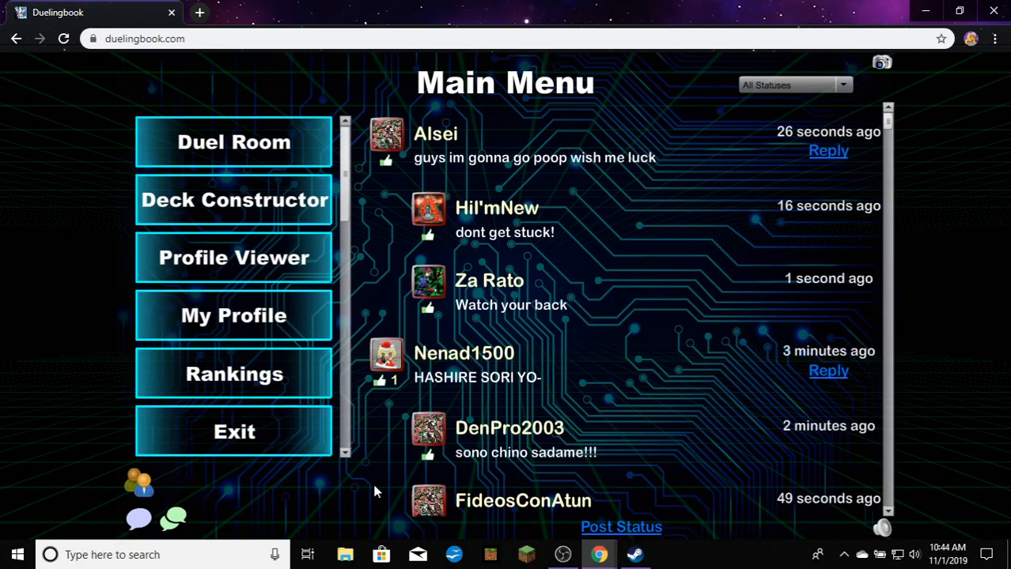
Open the Custom Cards section and show the list of the account's own cards
drag(345, 452, 345, 452)
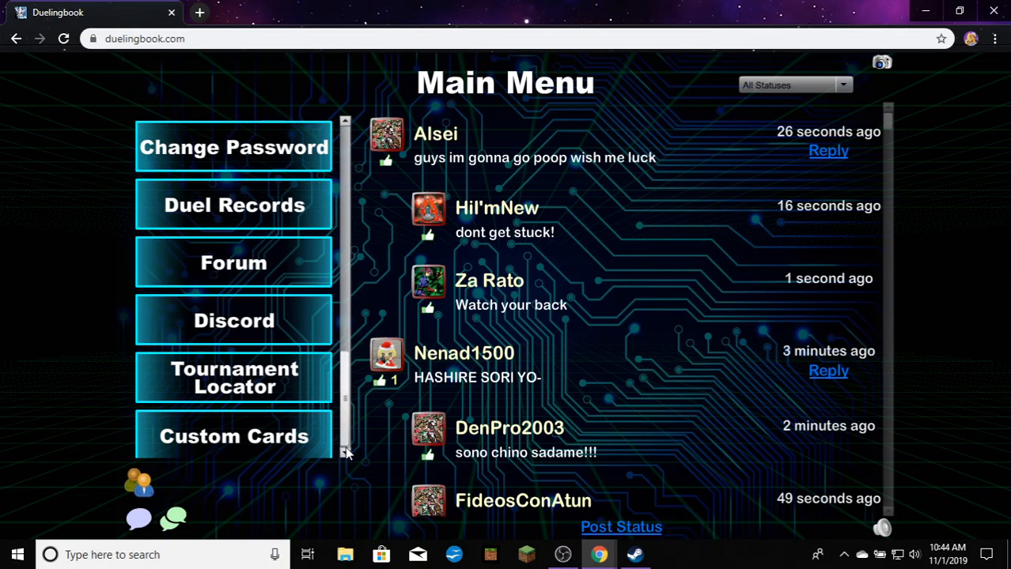
click(298, 447)
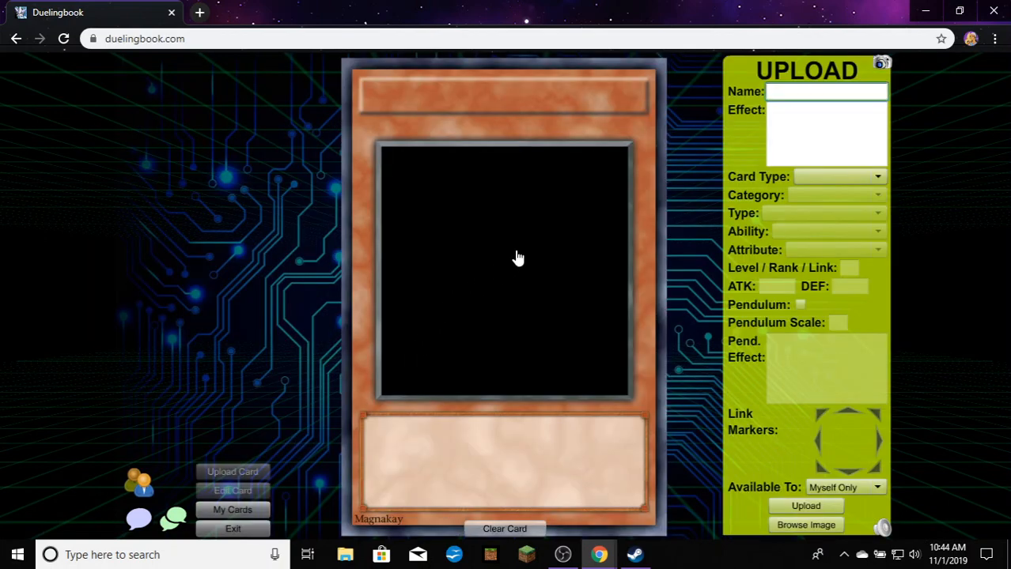
click(223, 511)
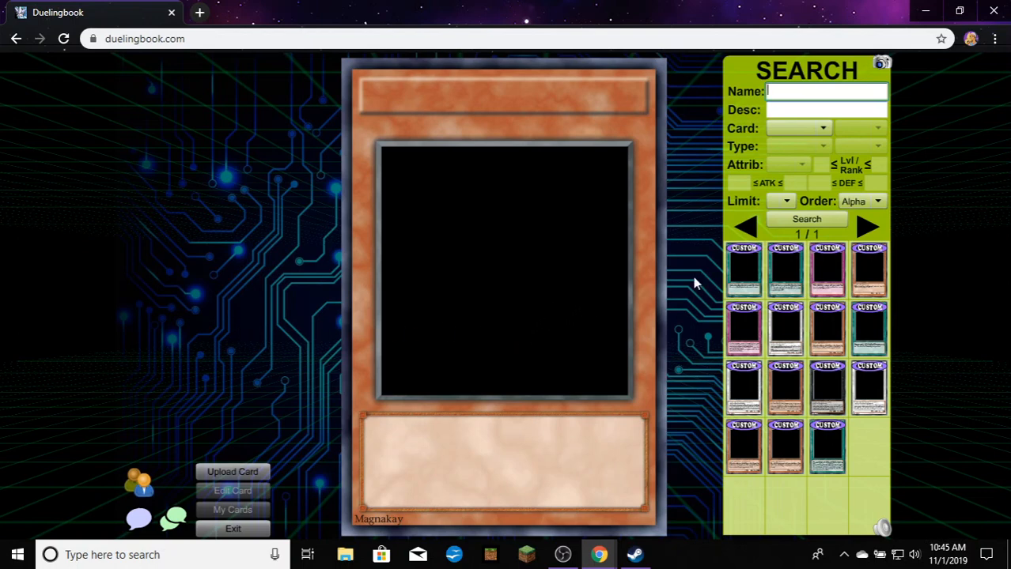
Filter the custom card list to show only Monster cards
mouse_move(741, 277)
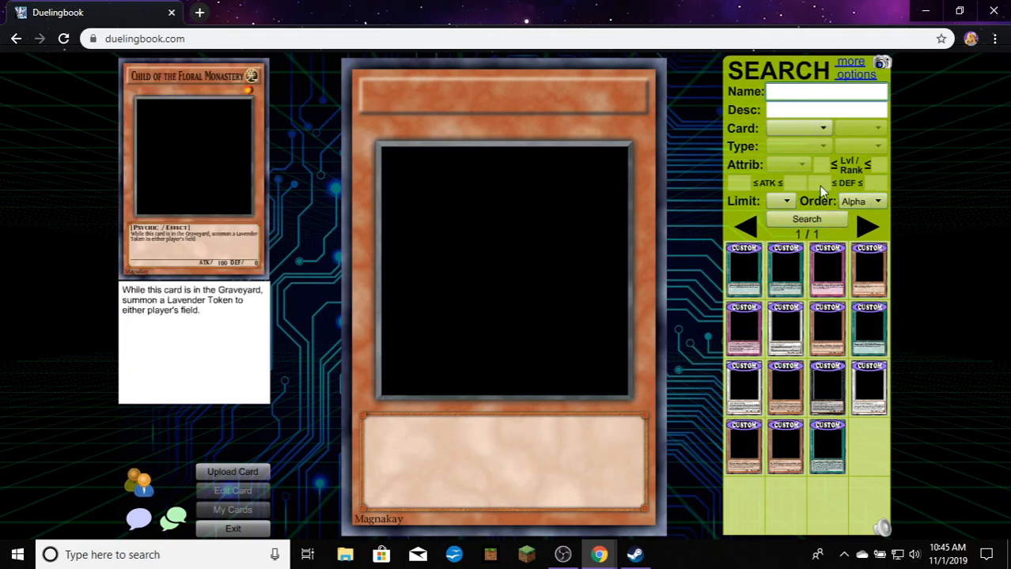
click(810, 222)
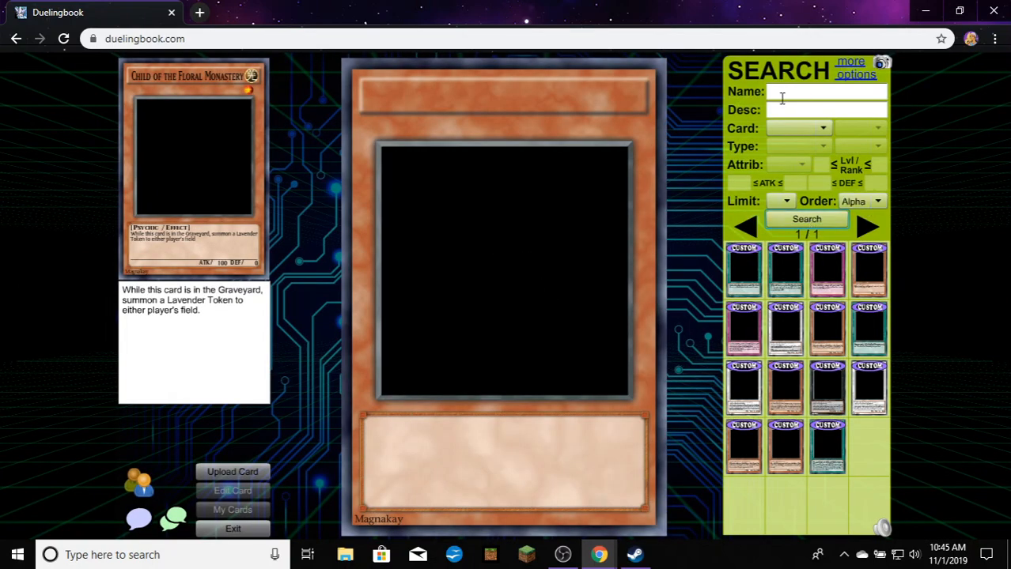
click(793, 128)
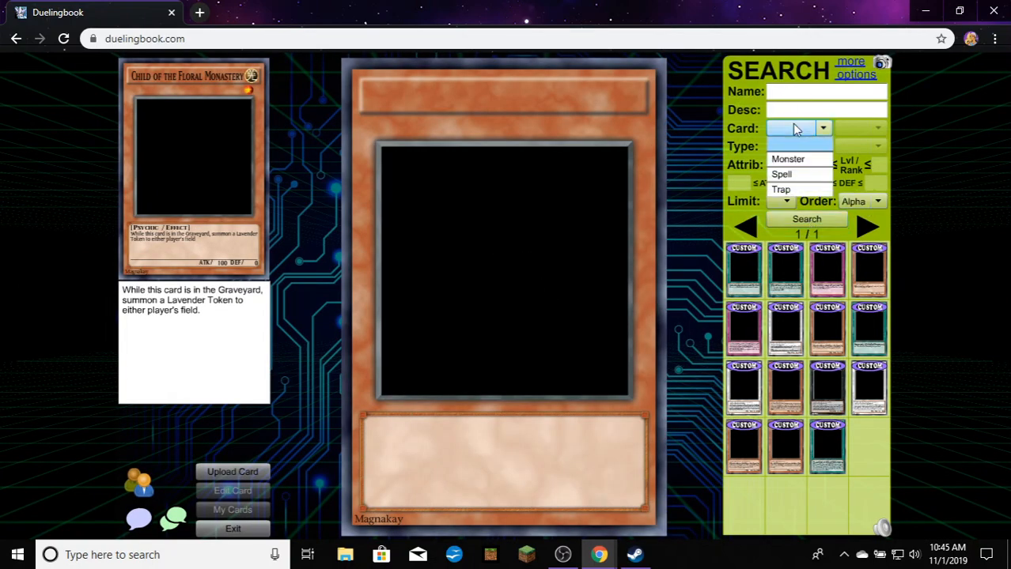
click(799, 159)
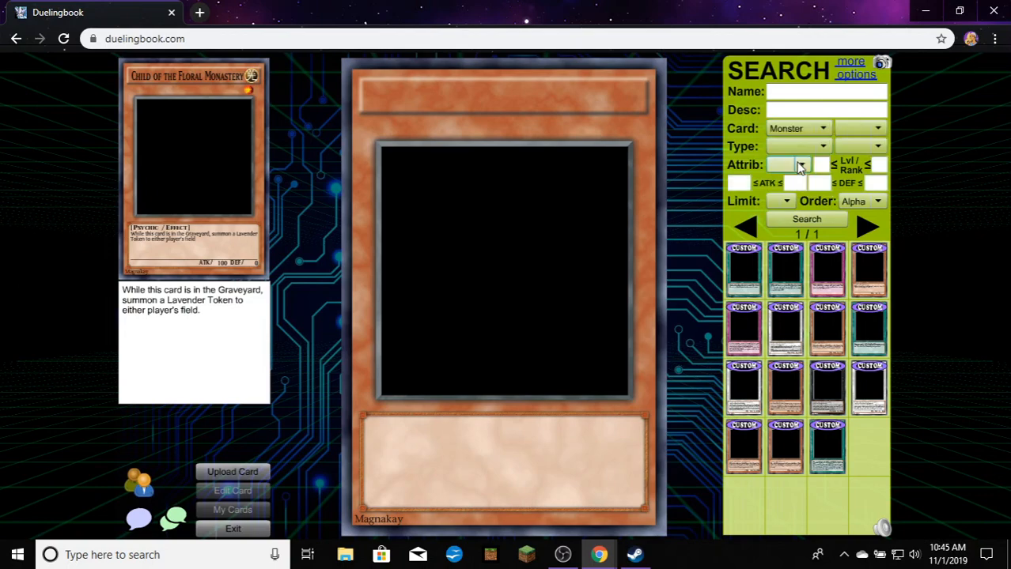
click(812, 224)
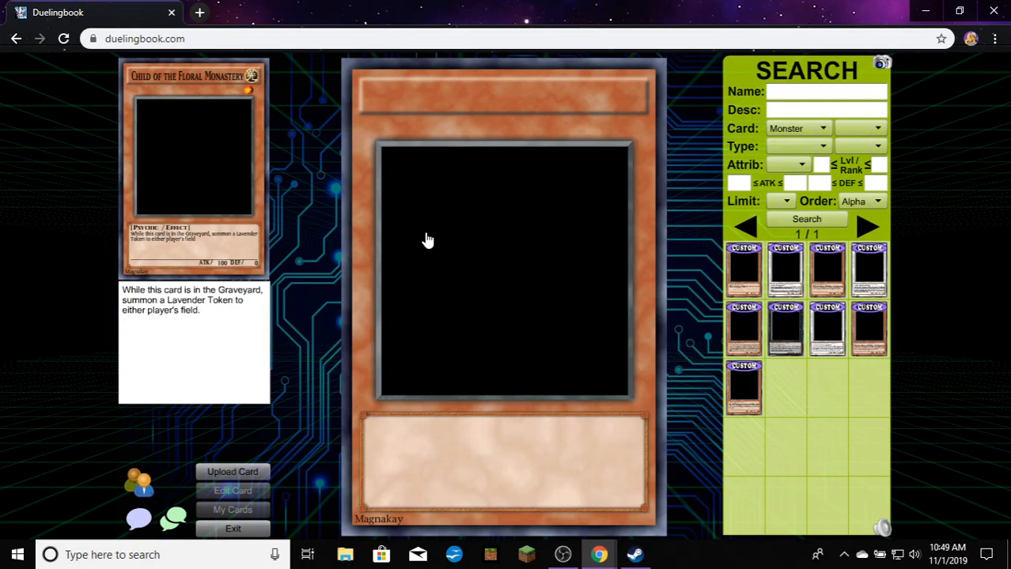
Review the effect texts of the Floral Monastery monsters, including the Mother, Father, Head Priest, Priest and Nun cards
mouse_move(875, 294)
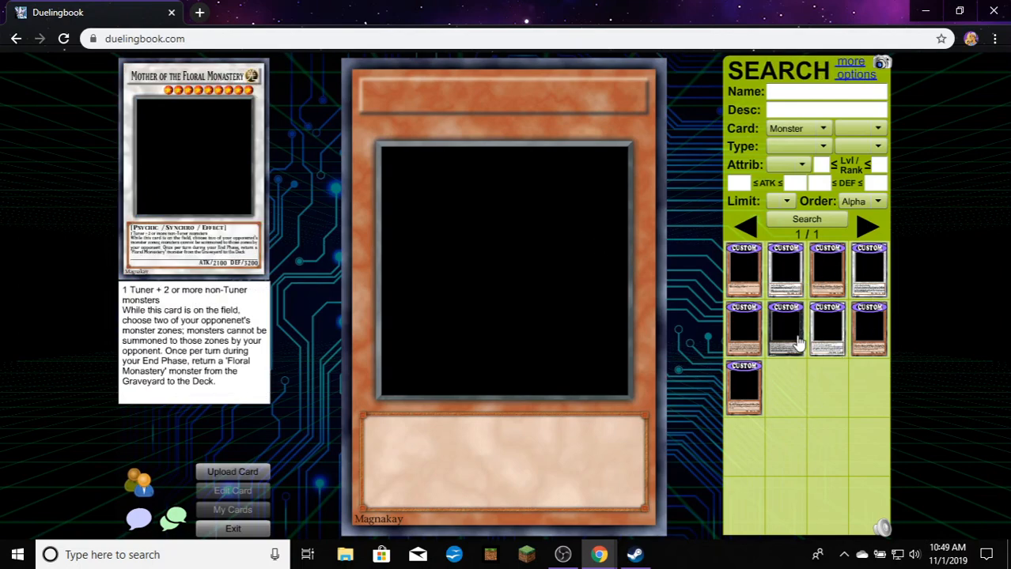
mouse_move(798, 345)
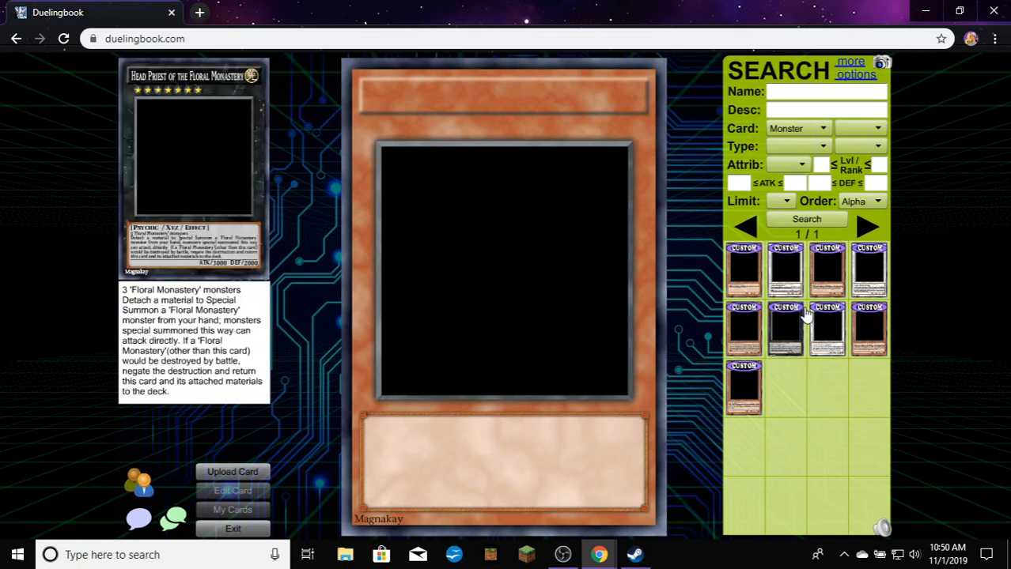
mouse_move(825, 315)
mouse_move(854, 266)
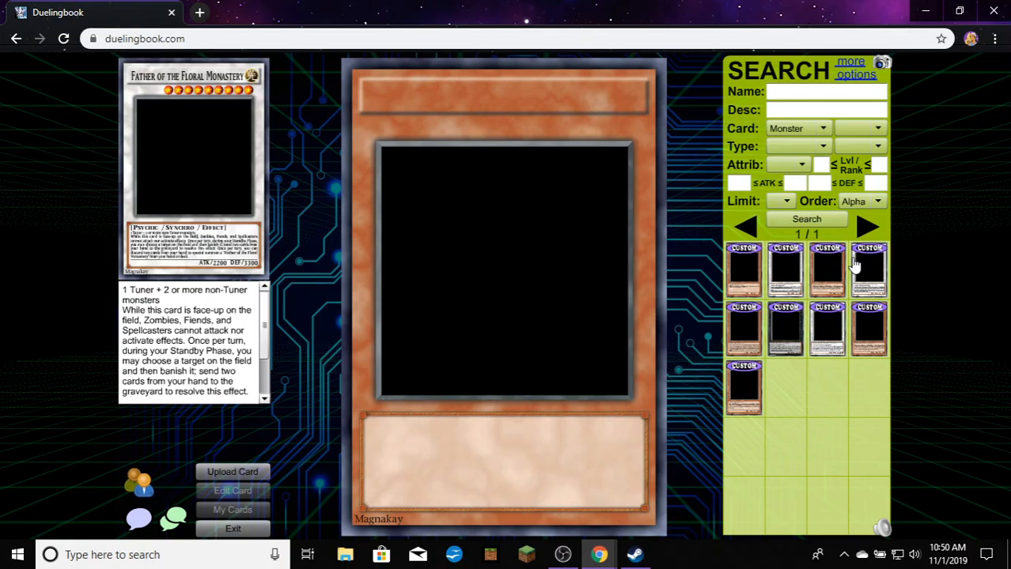
mouse_move(734, 385)
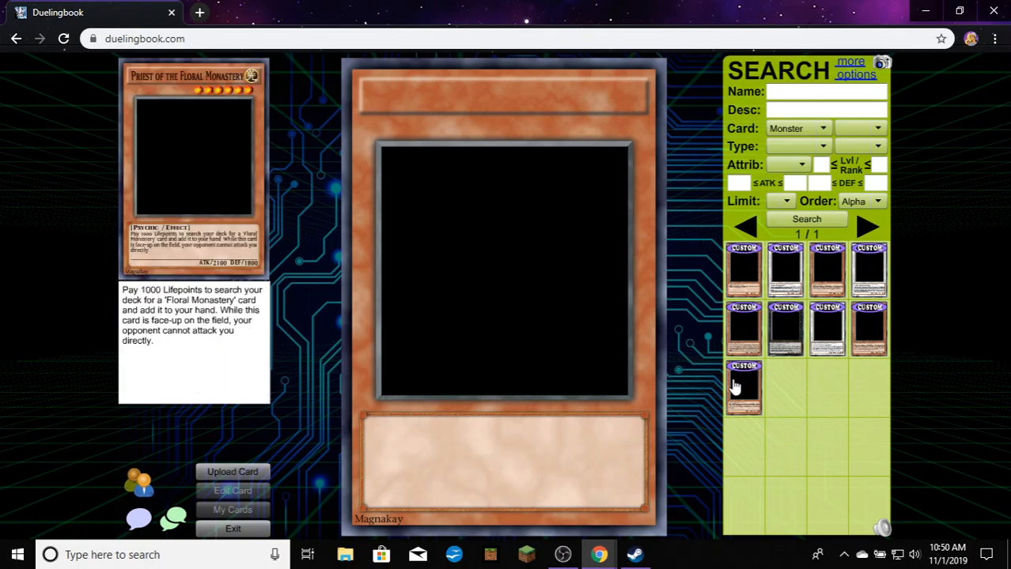
mouse_move(846, 340)
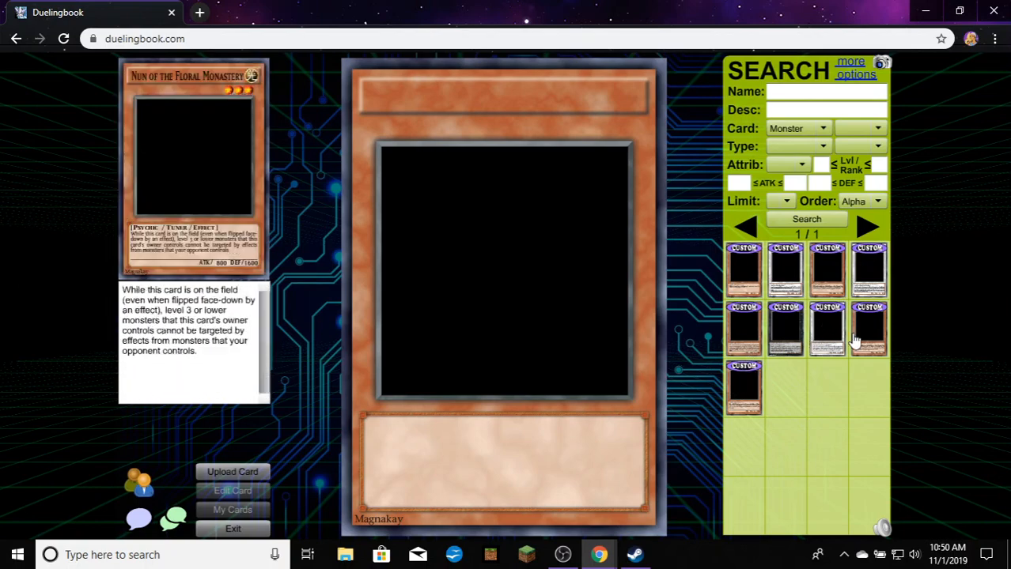
mouse_move(779, 343)
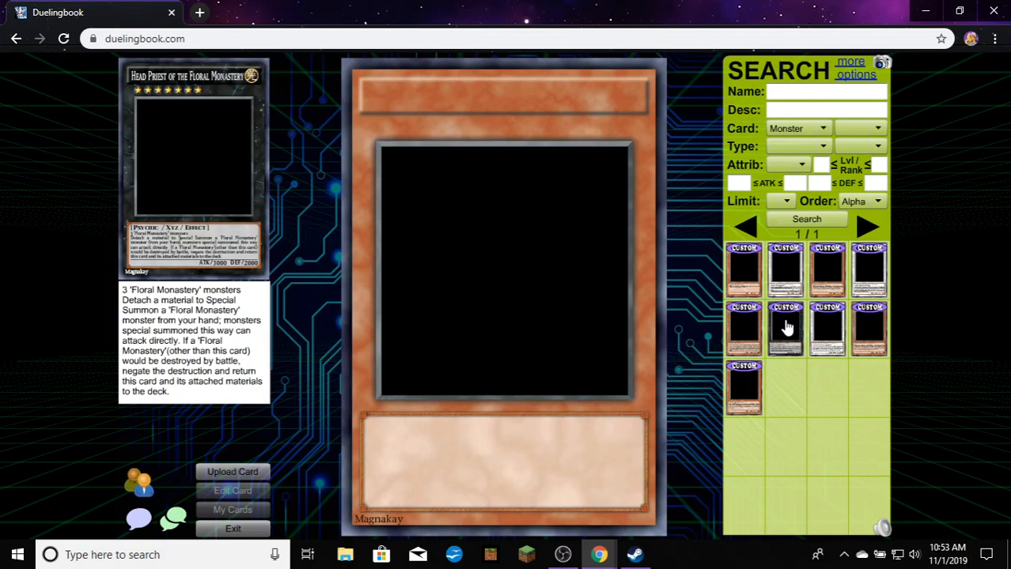
Open the Father of the Floral Monastery card for editing and change its category to Effect
click(858, 289)
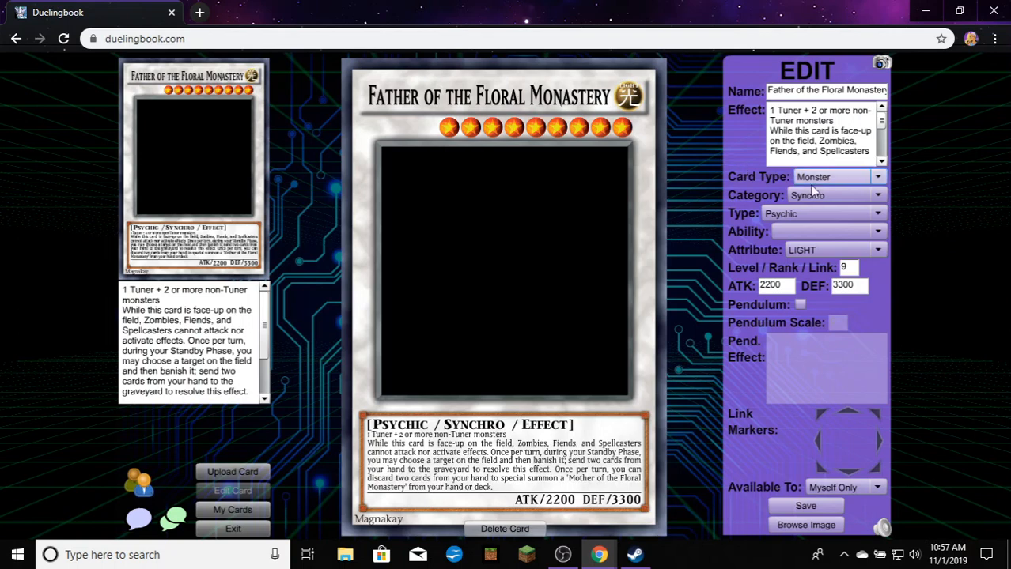
click(843, 199)
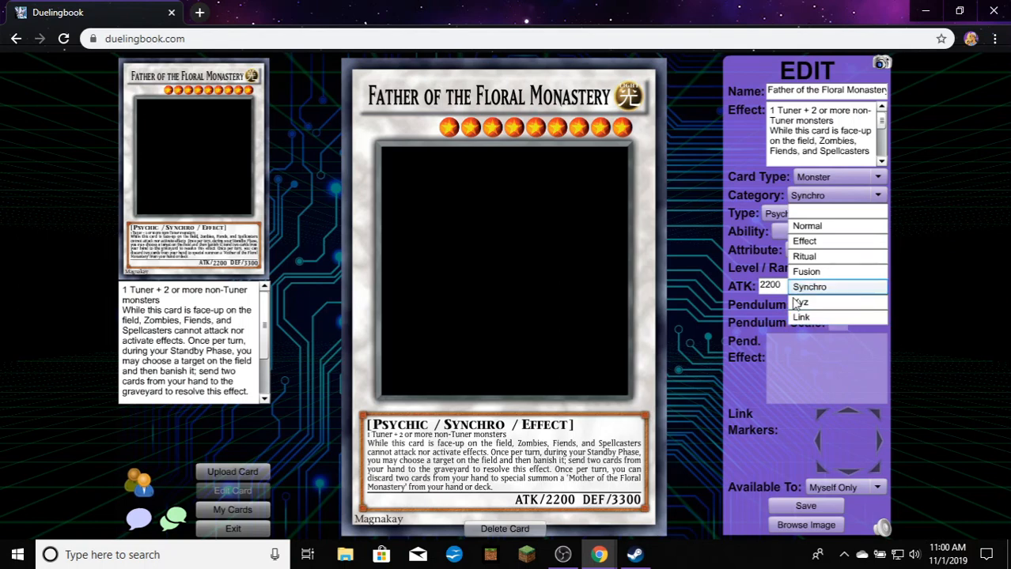
click(743, 321)
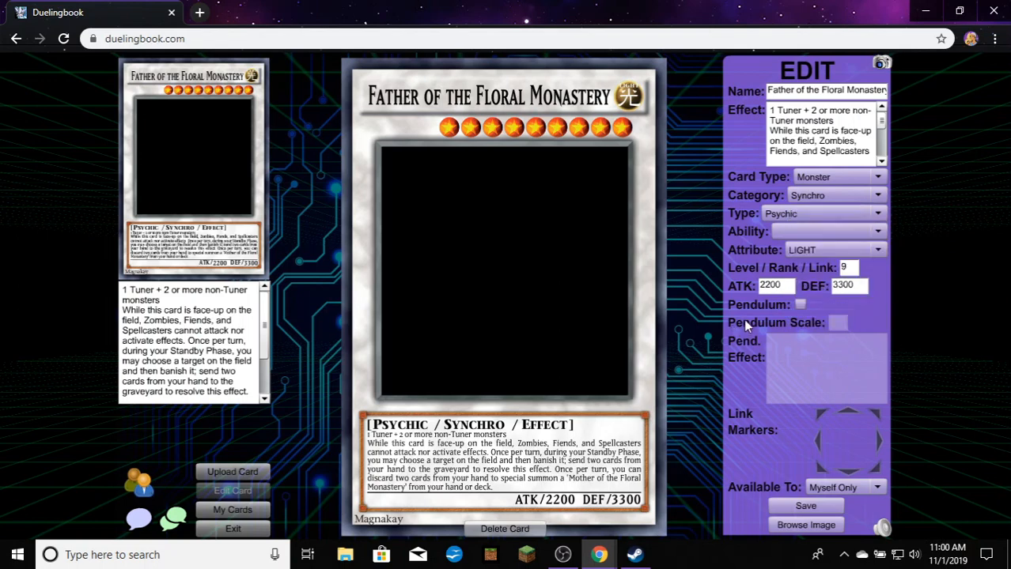
click(849, 194)
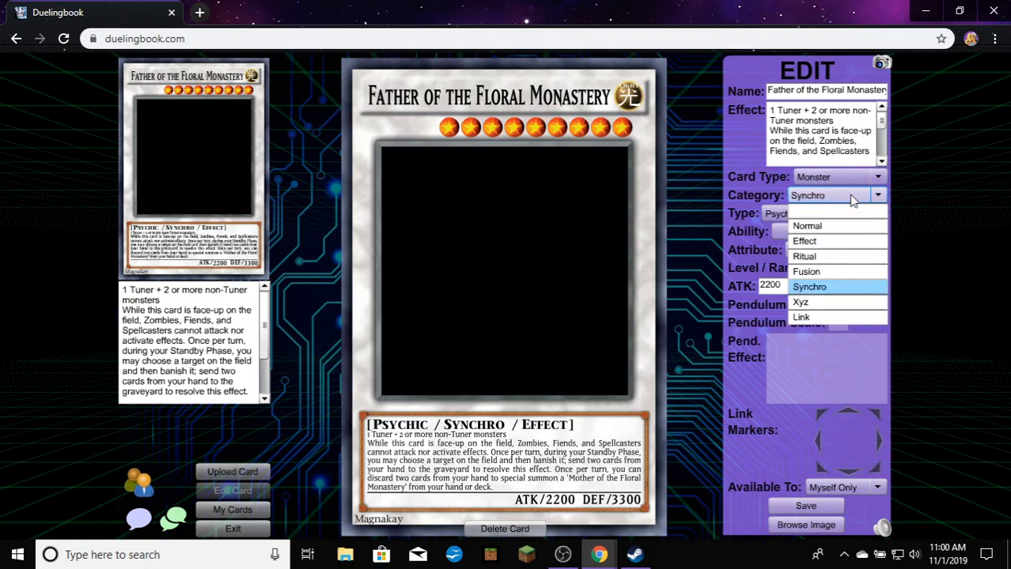
click(848, 241)
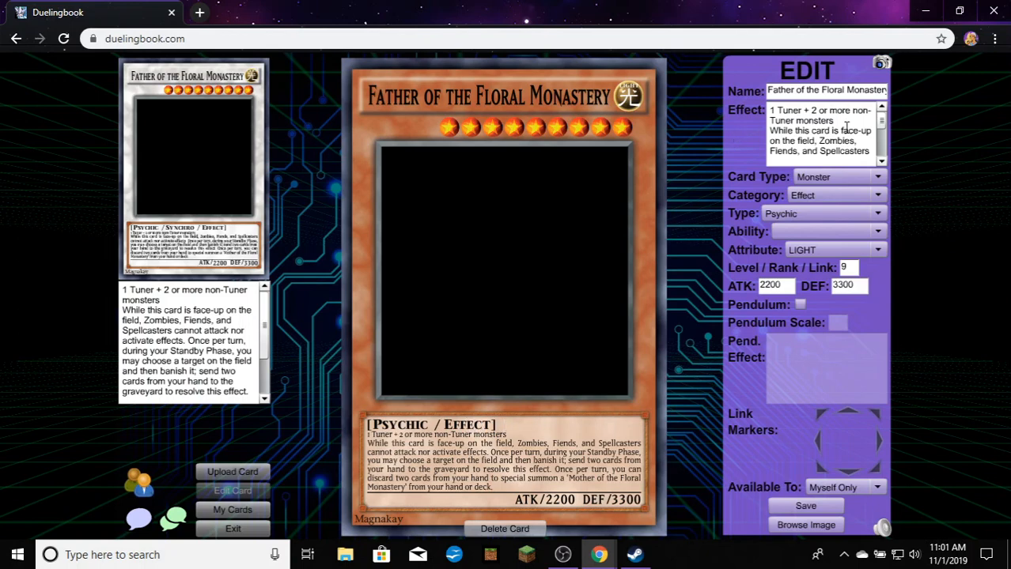
Remove the "1 Tuner + 2 or more non-Tuner monsters" line from the card's effect text and save the card
triple_click(808, 115)
key(BackSpace)
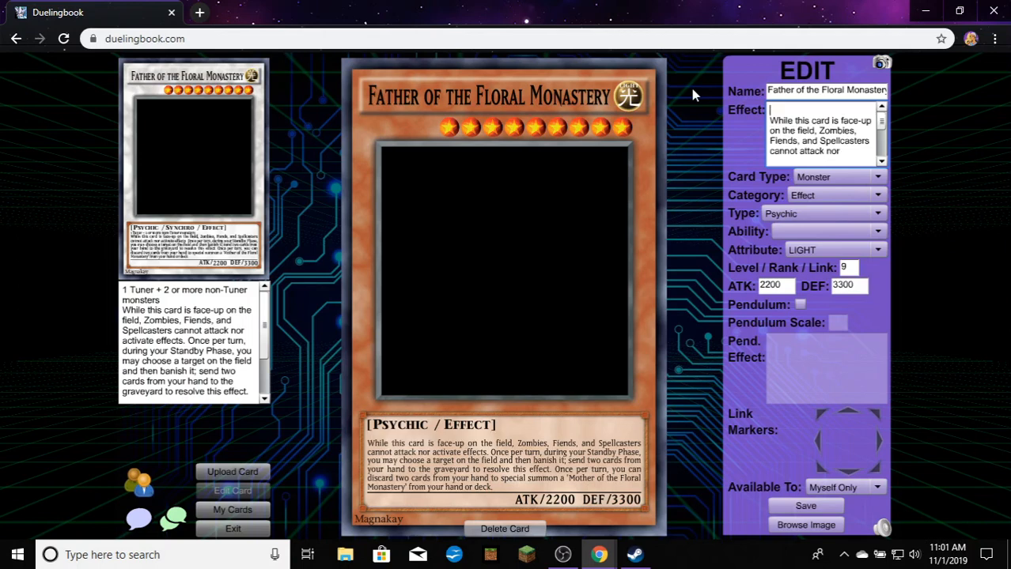
key(Delete)
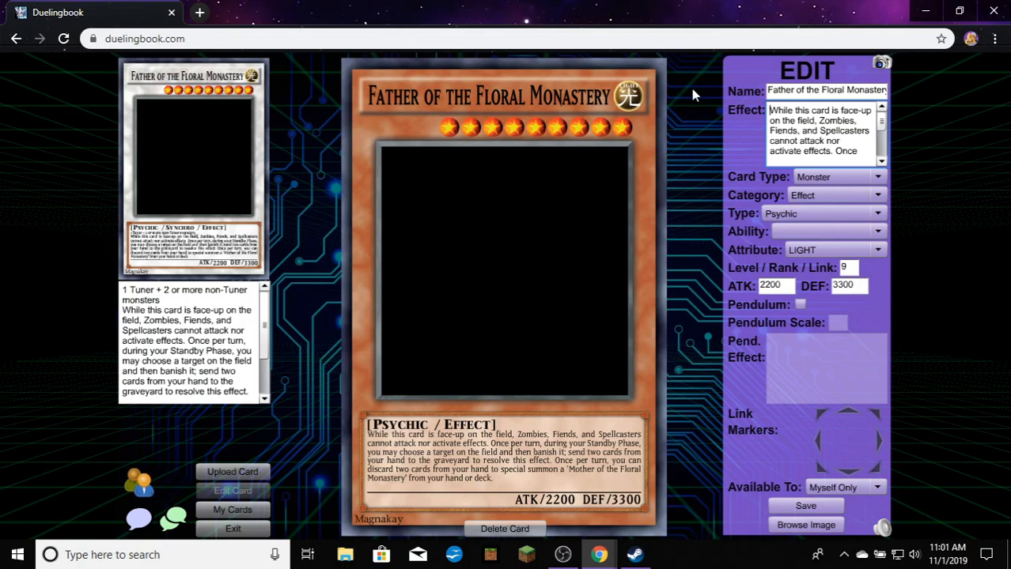
scroll(806, 128, down, 2)
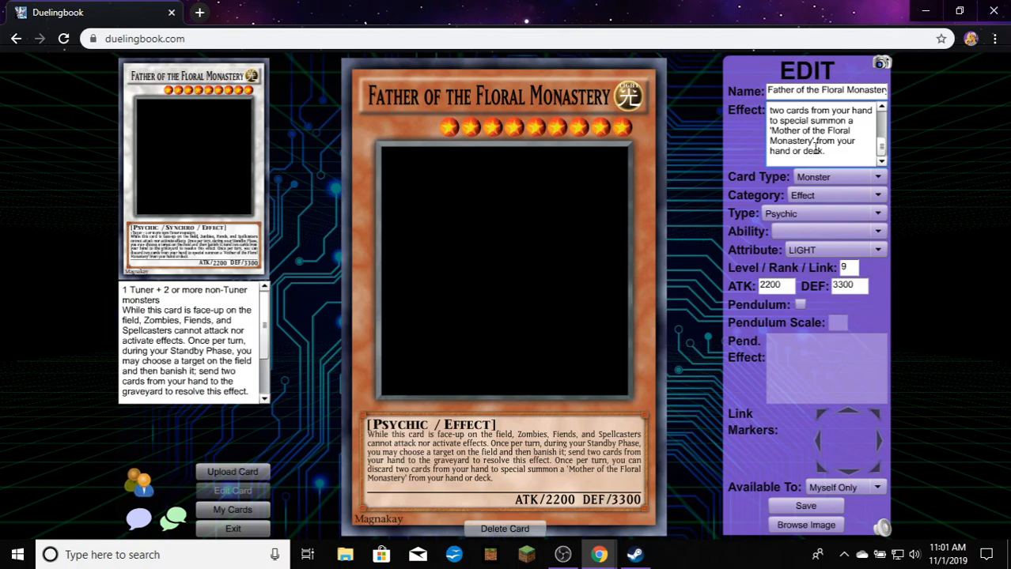
click(823, 154)
click(789, 507)
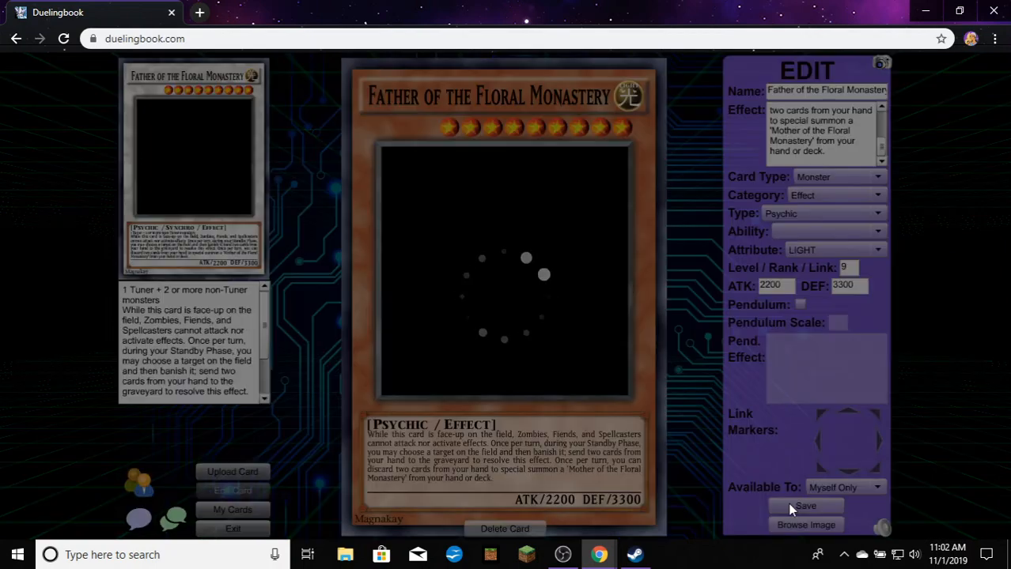
click(522, 370)
right_click(528, 361)
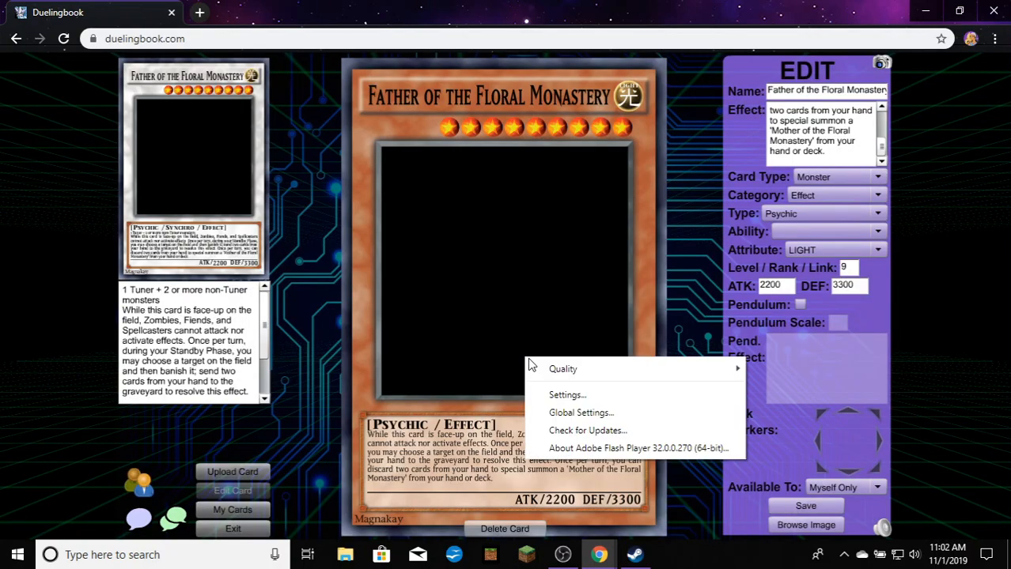
click(795, 442)
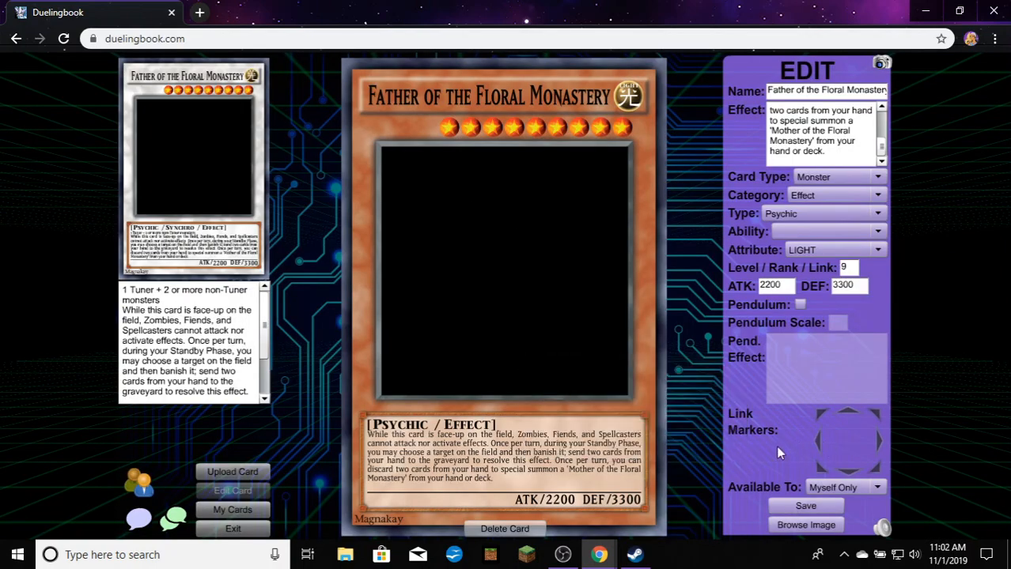
click(247, 512)
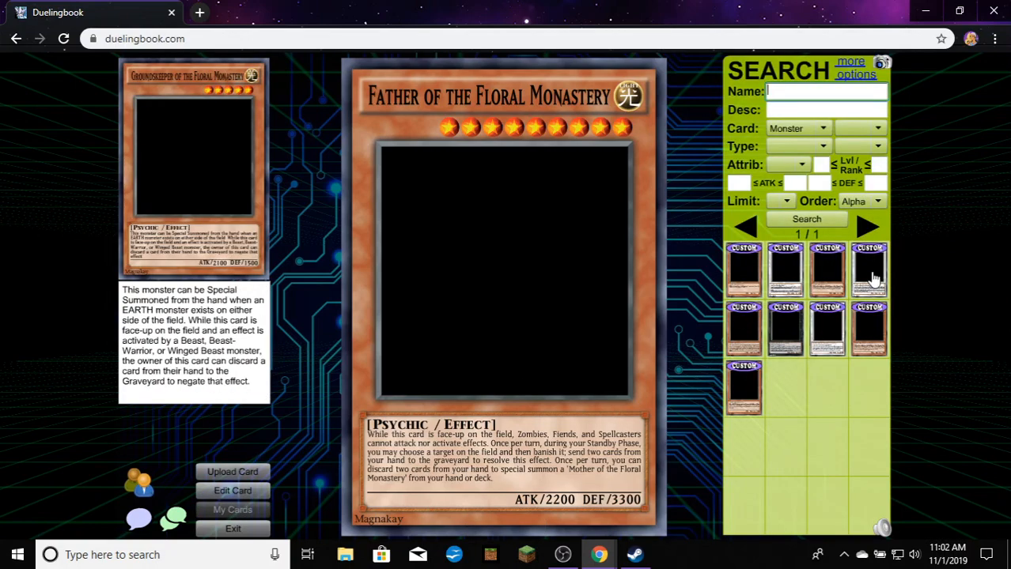
mouse_move(874, 276)
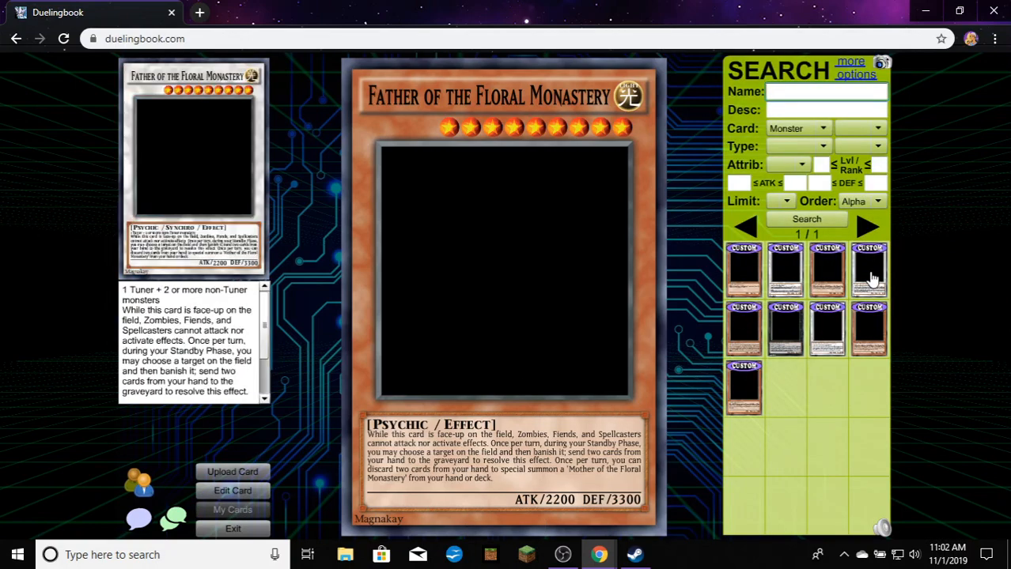
mouse_move(749, 324)
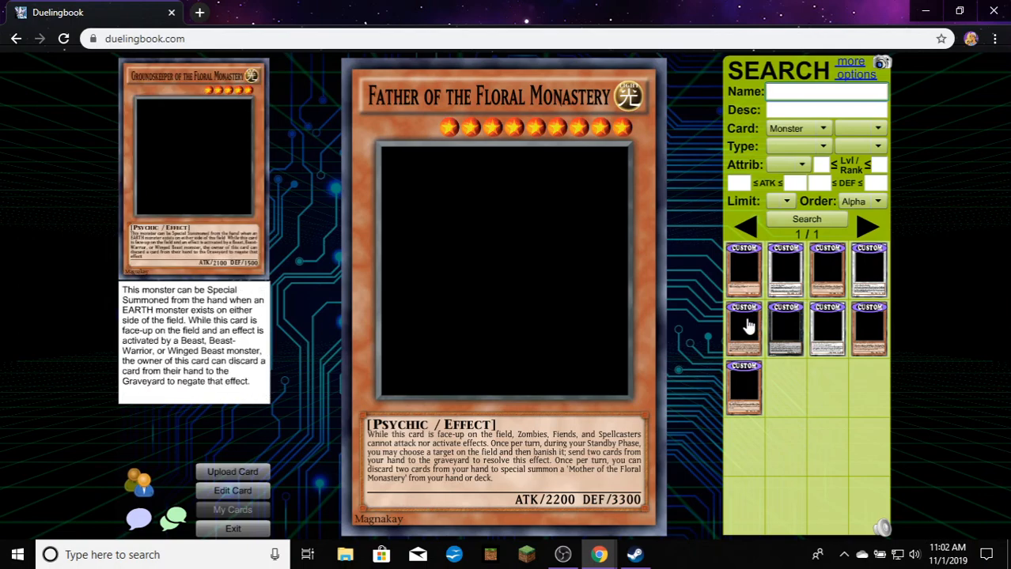
mouse_move(834, 274)
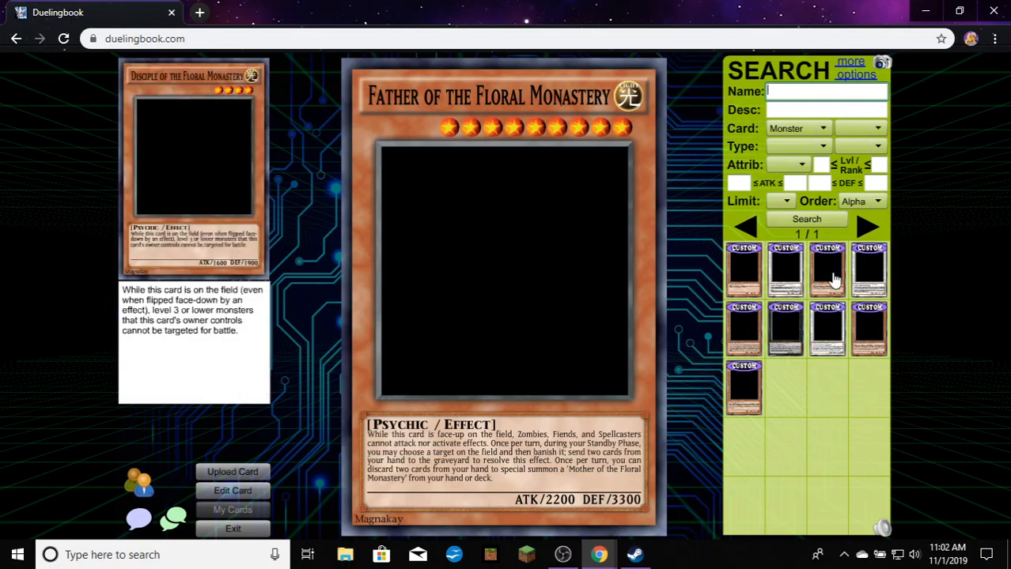
click(876, 273)
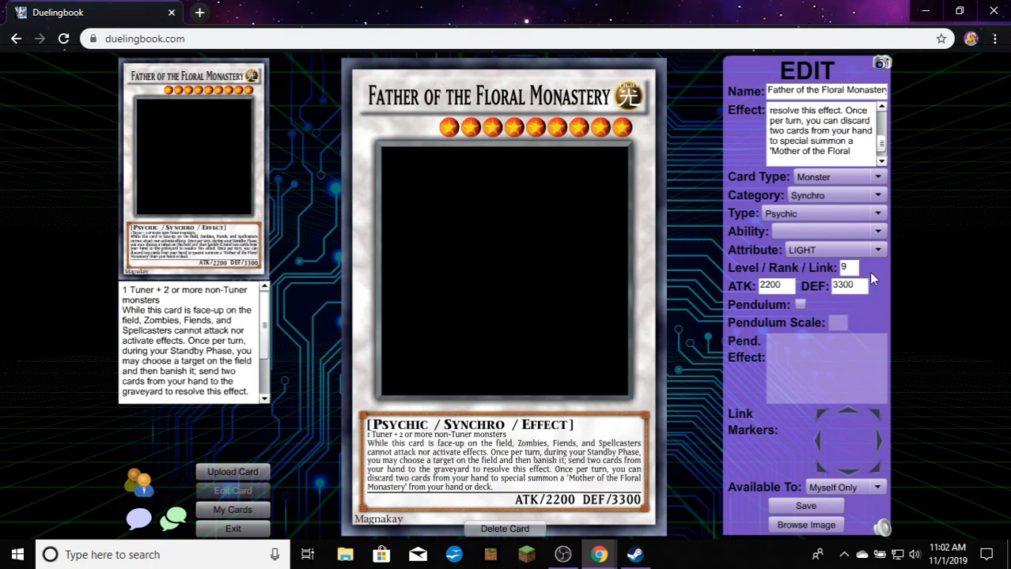
click(877, 196)
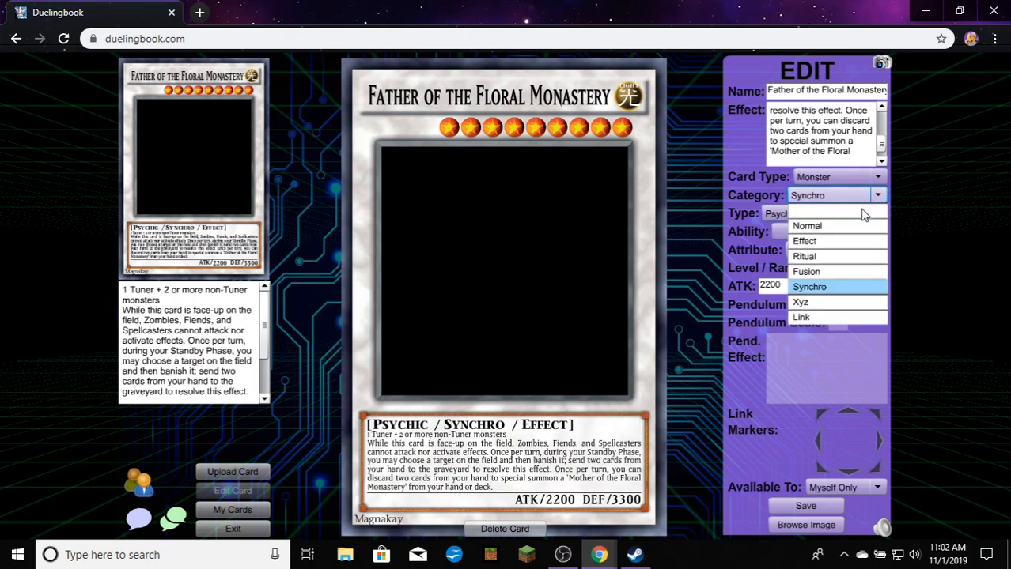
click(840, 240)
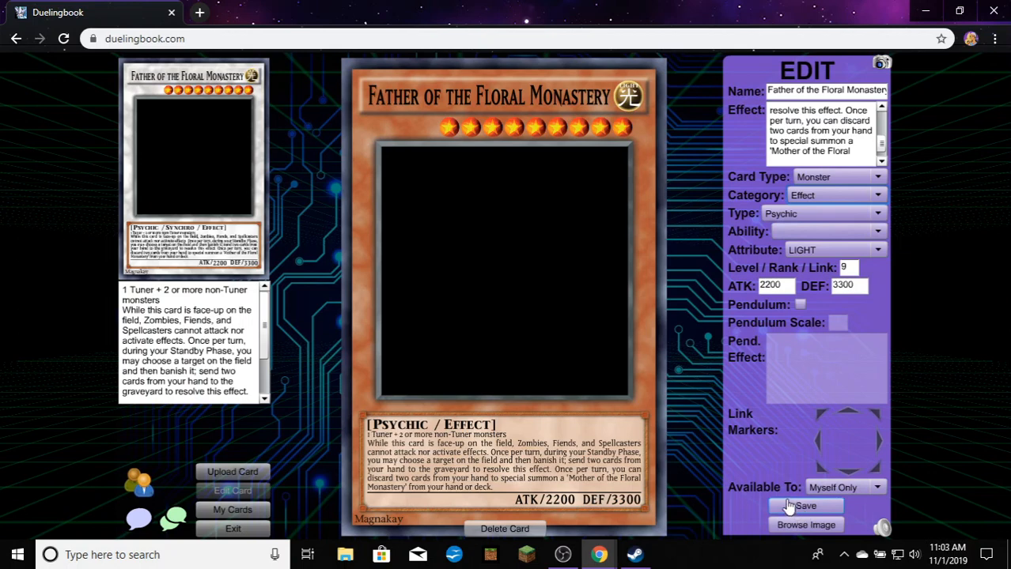
scroll(844, 121, up, 2)
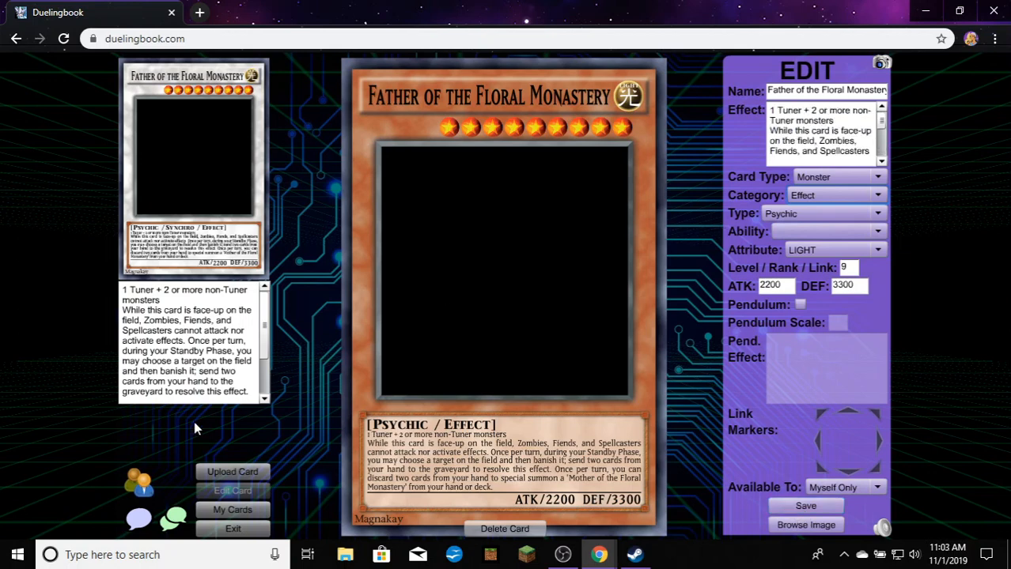
Reopen Father of the Floral Monastery from the custom card list and set its category to Effect
click(250, 511)
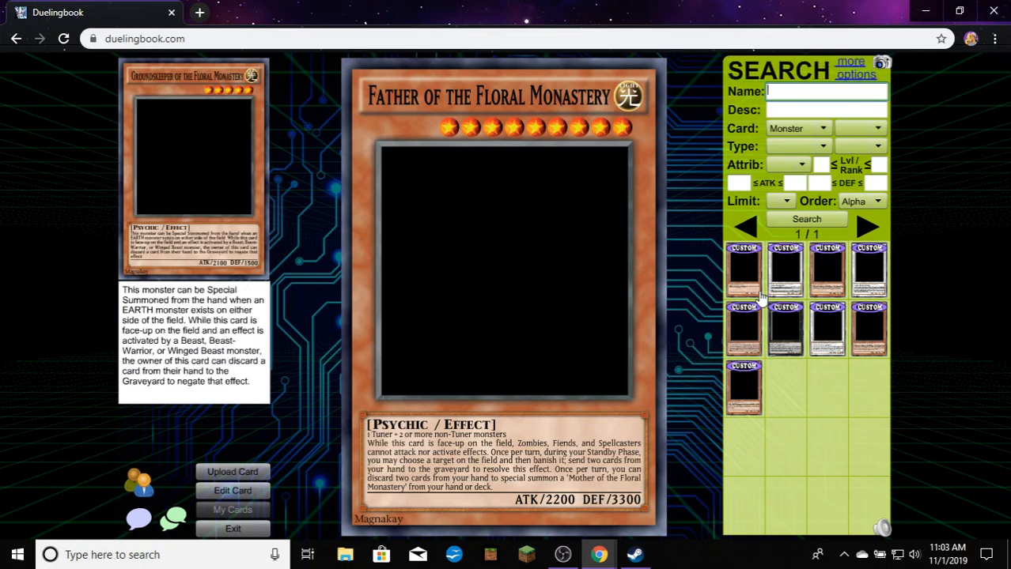
click(870, 272)
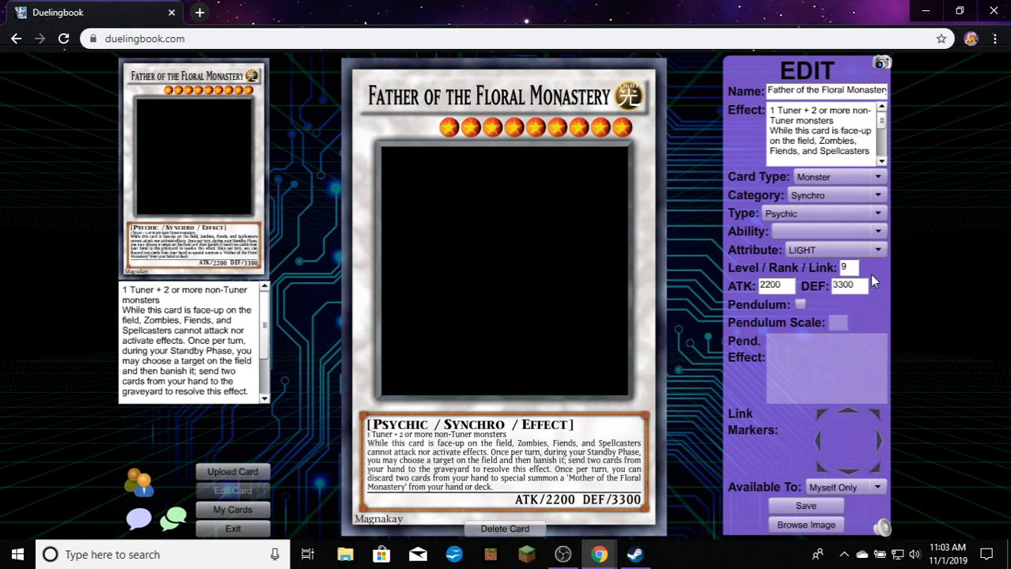
click(846, 195)
click(835, 244)
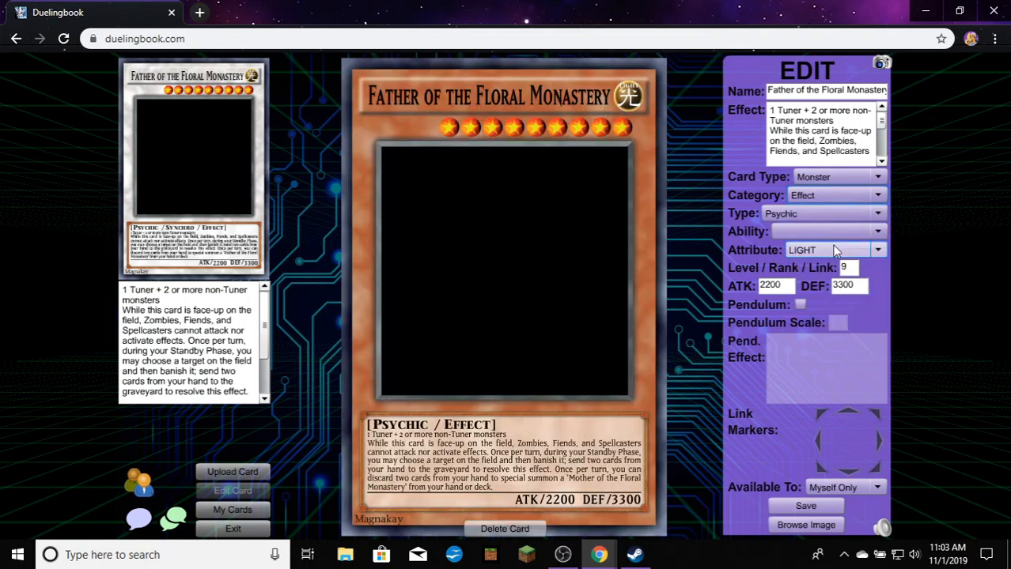
Delete the "1 Tuner + 2 or more non-Tuner monsters" line from the effect text and try to save the card
triple_click(836, 121)
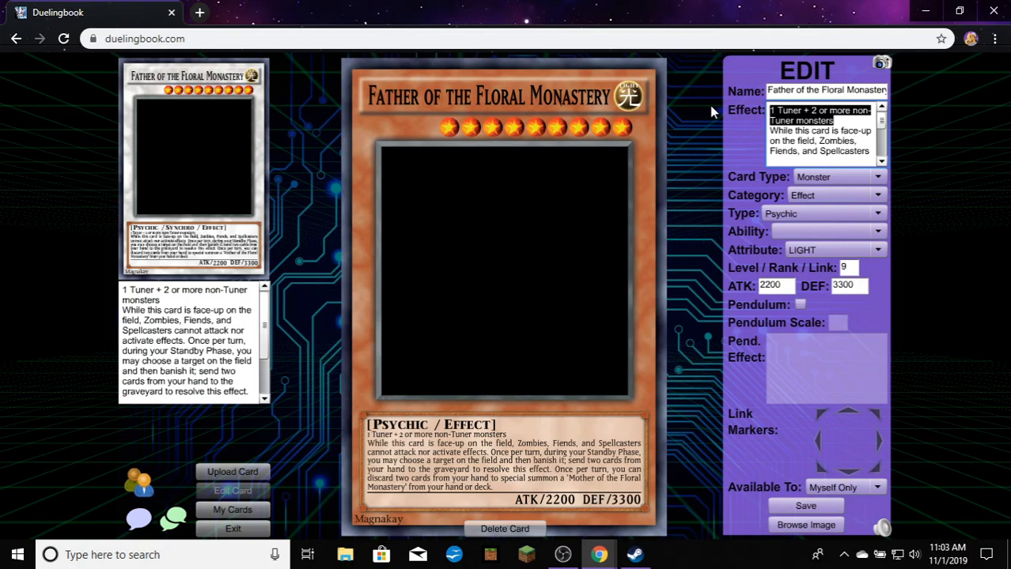
key(Delete)
key(Delete)
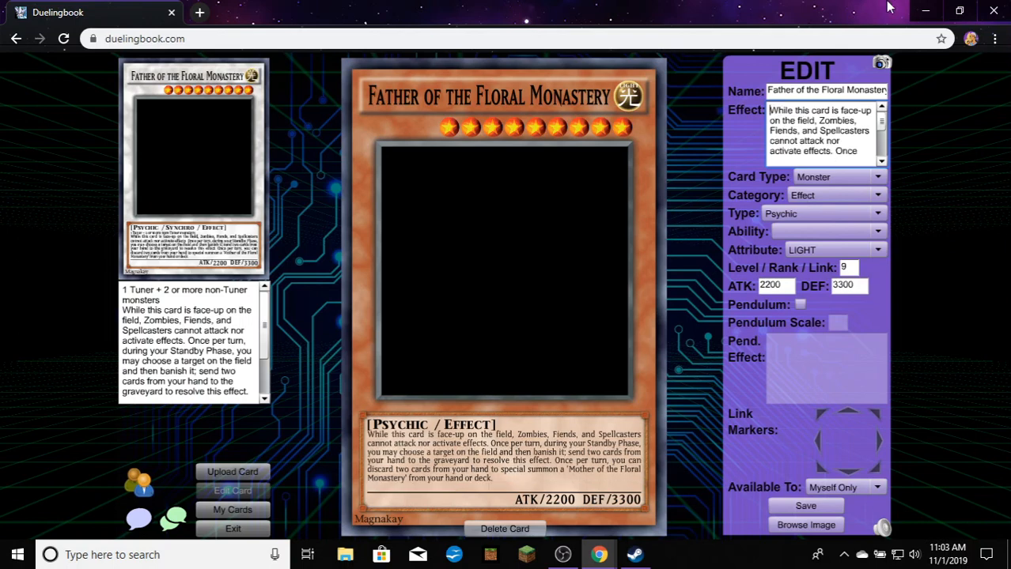
scroll(821, 126, down, 3)
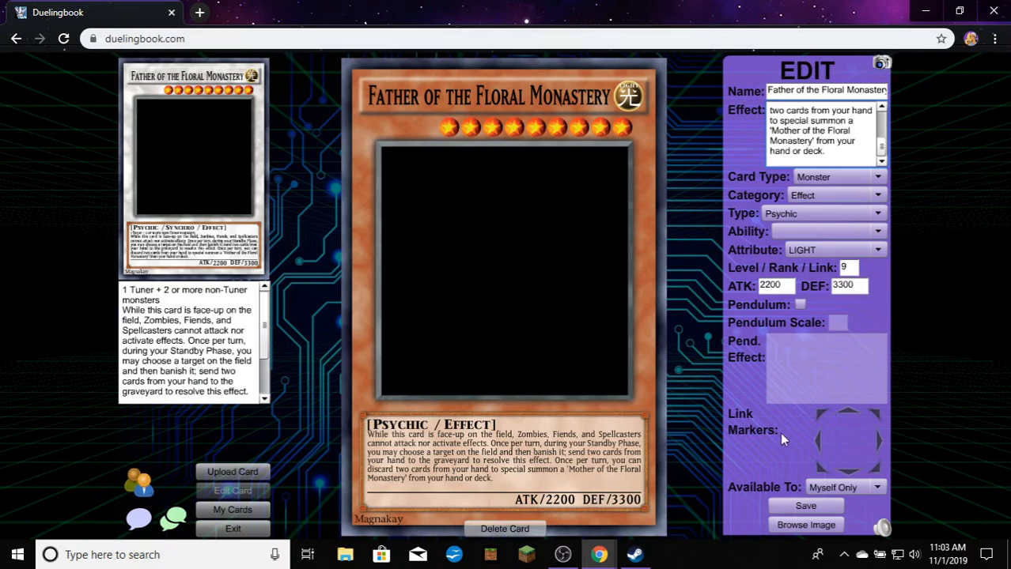
click(800, 509)
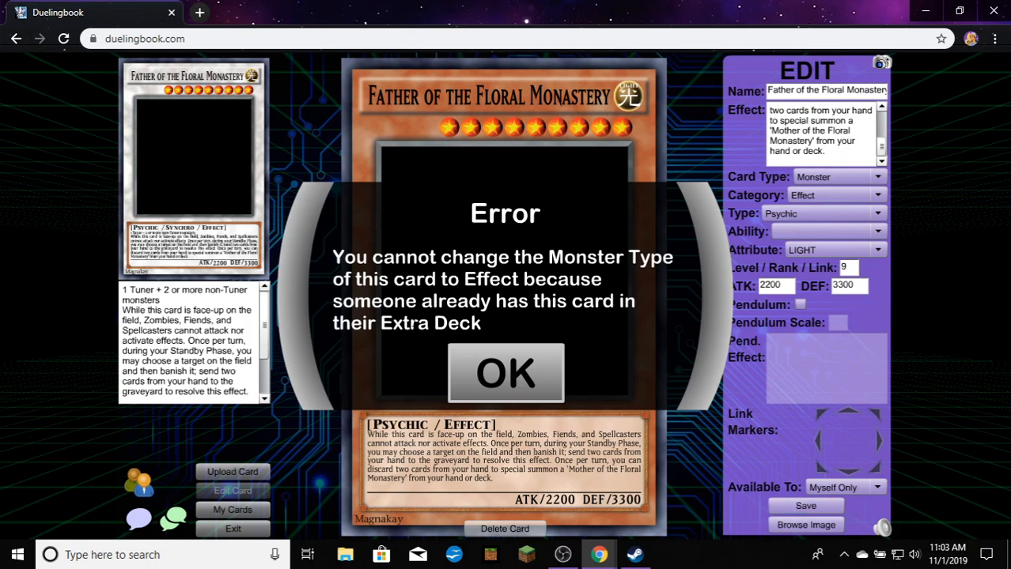
click(506, 379)
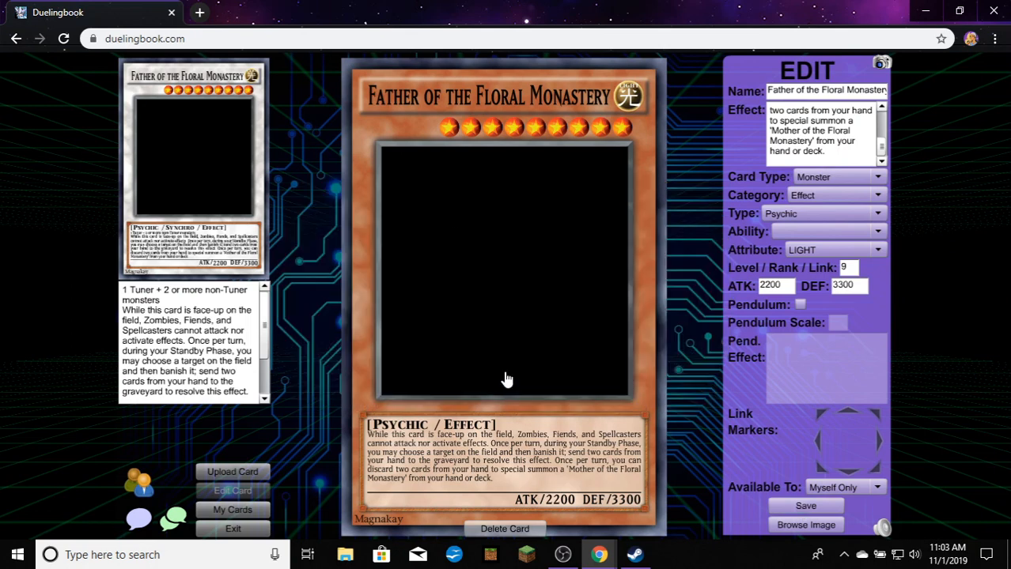
Load the Floral Monastery deck in the Deck Constructor and delete the deck
click(239, 531)
scroll(250, 449, down, 4)
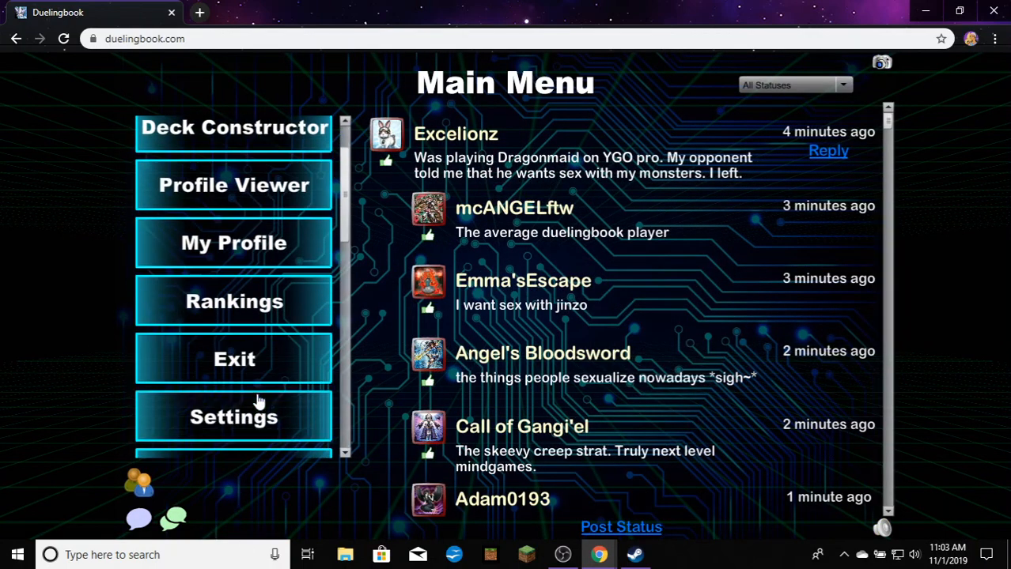
scroll(261, 412, down, 1)
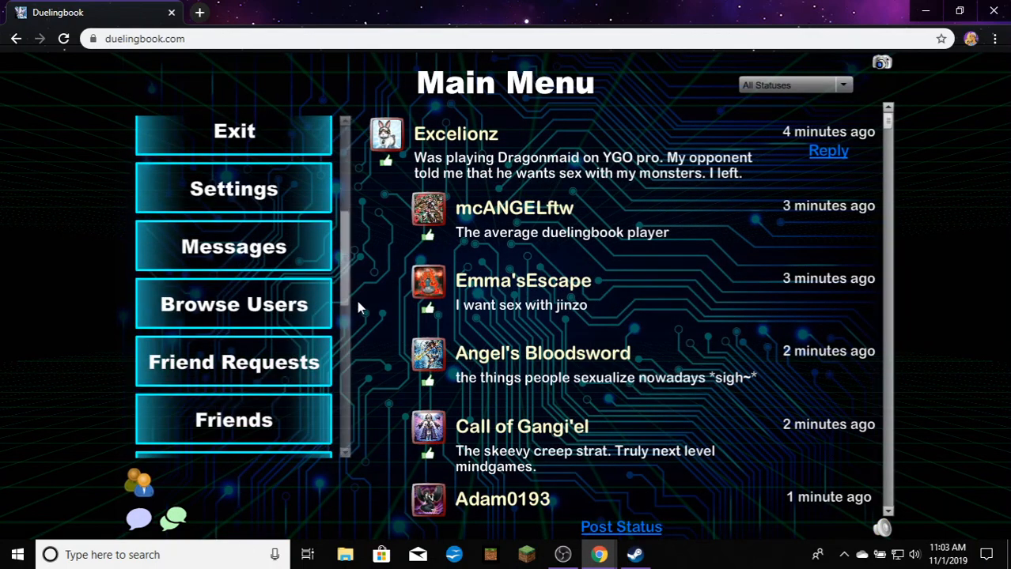
drag(350, 305, 345, 178)
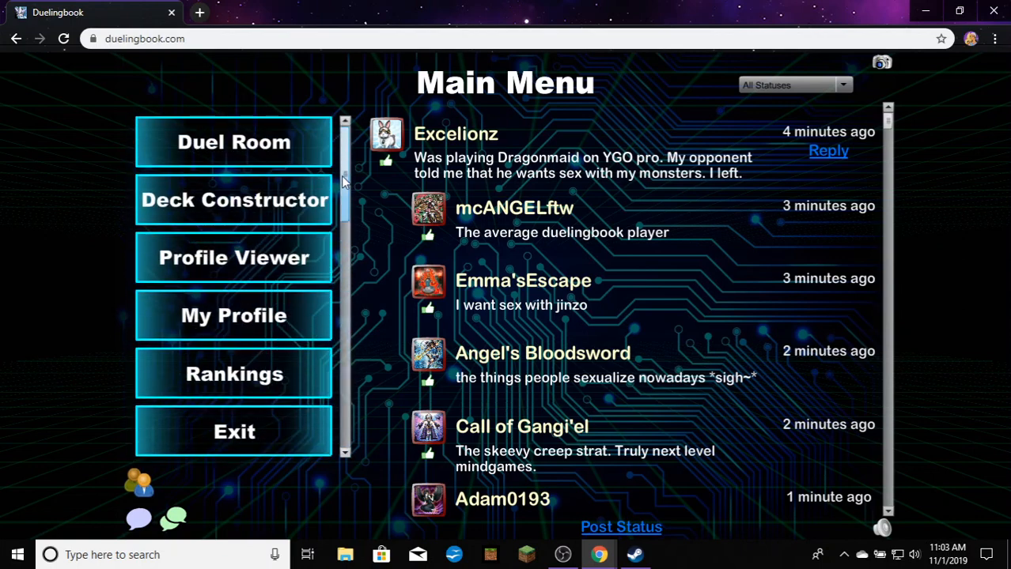
click(257, 209)
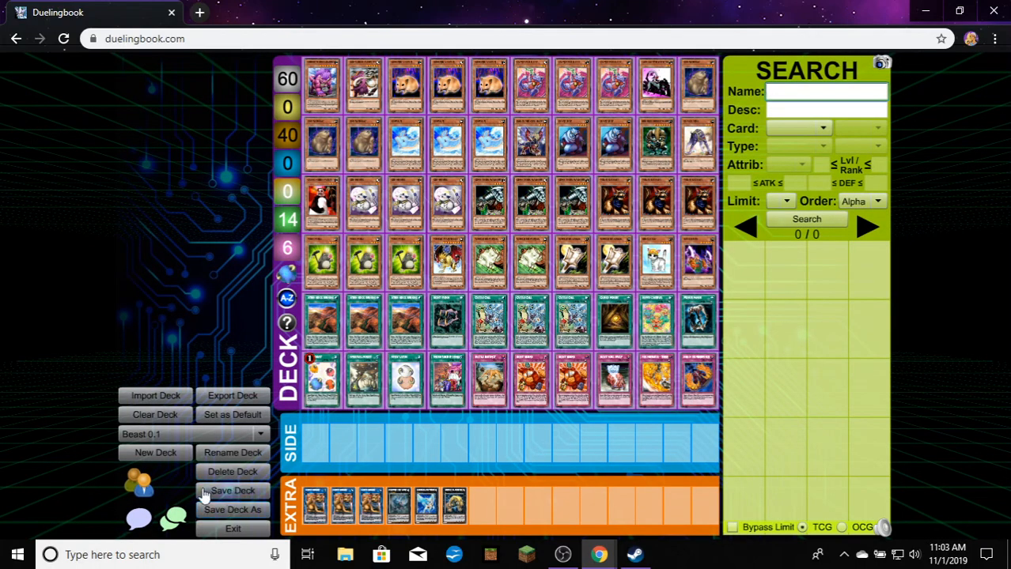
click(227, 434)
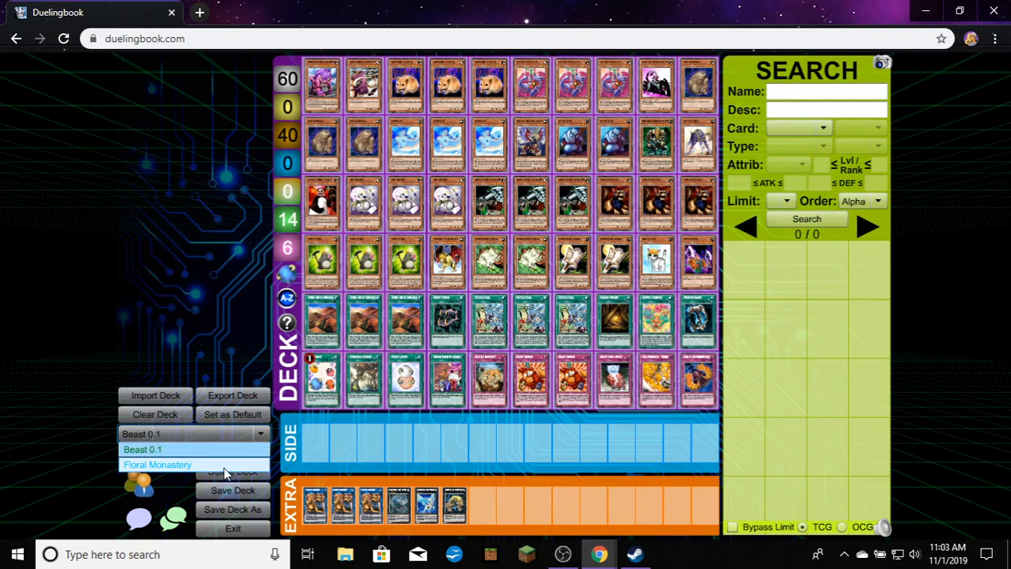
click(224, 466)
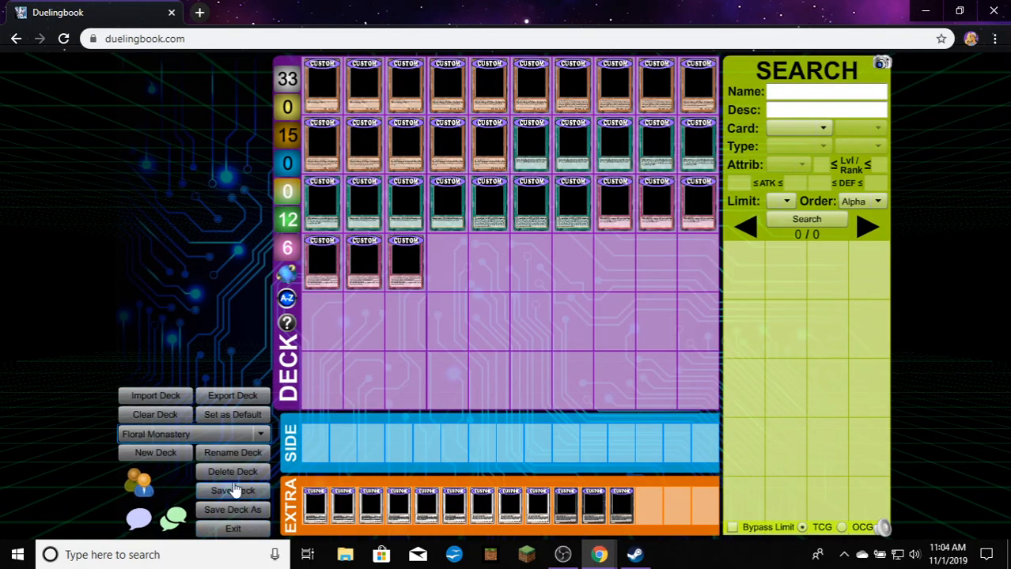
click(233, 472)
click(452, 400)
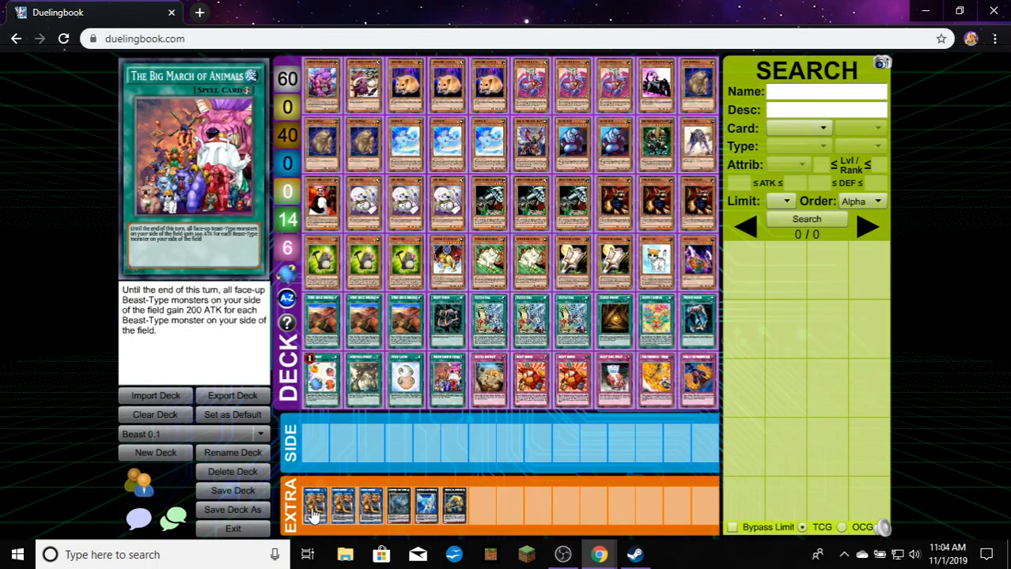
Return to the custom card creator and open the Father of the Floral Monastery card for editing
click(233, 530)
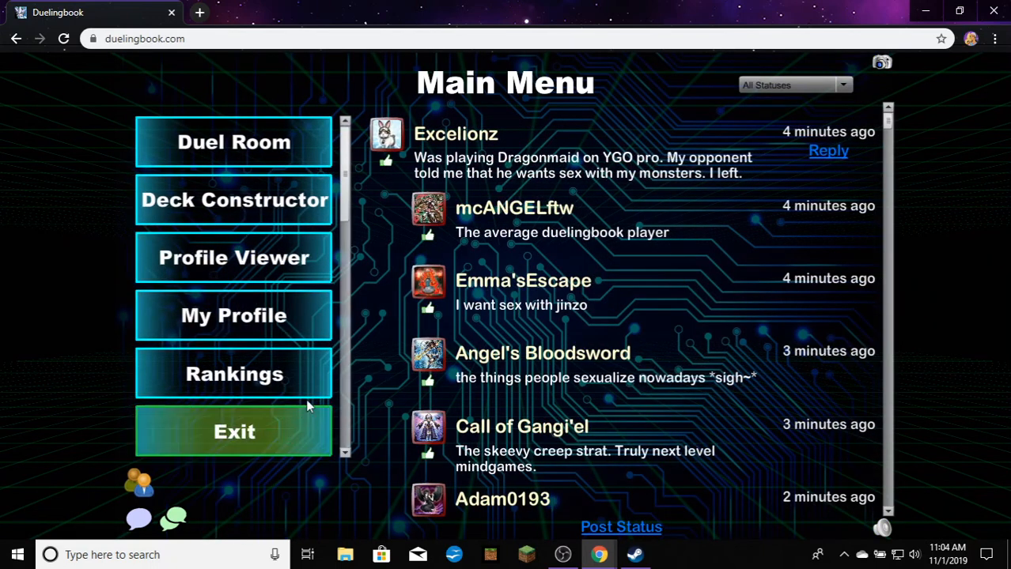
scroll(345, 431, down, 3)
scroll(344, 430, down, 5)
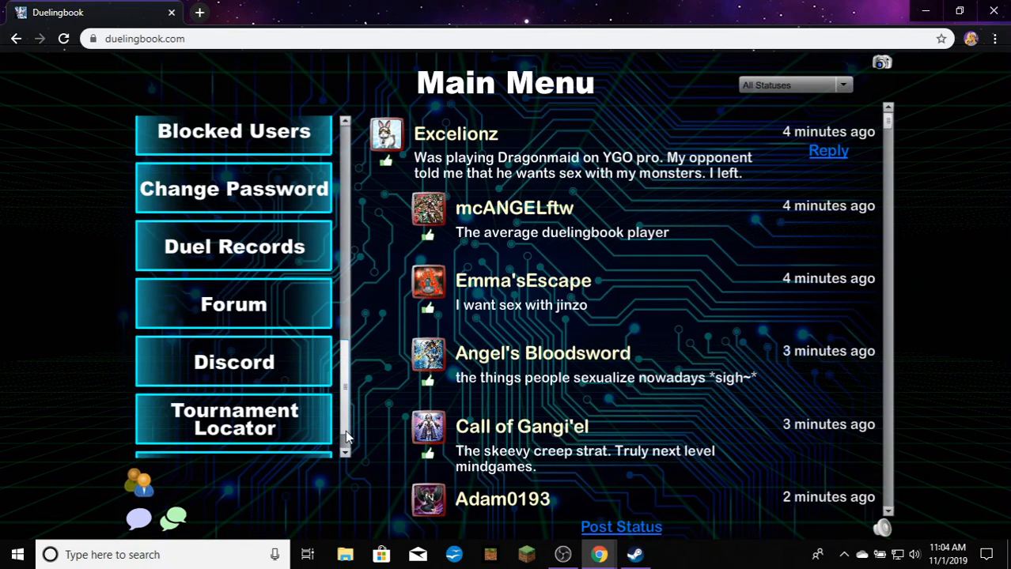
scroll(303, 441, down, 1)
click(303, 441)
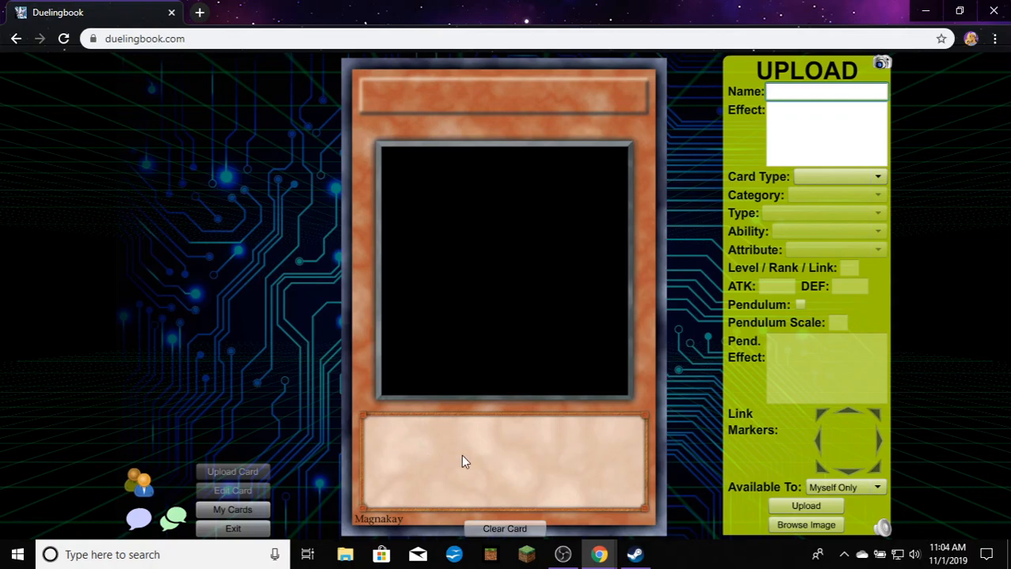
click(260, 515)
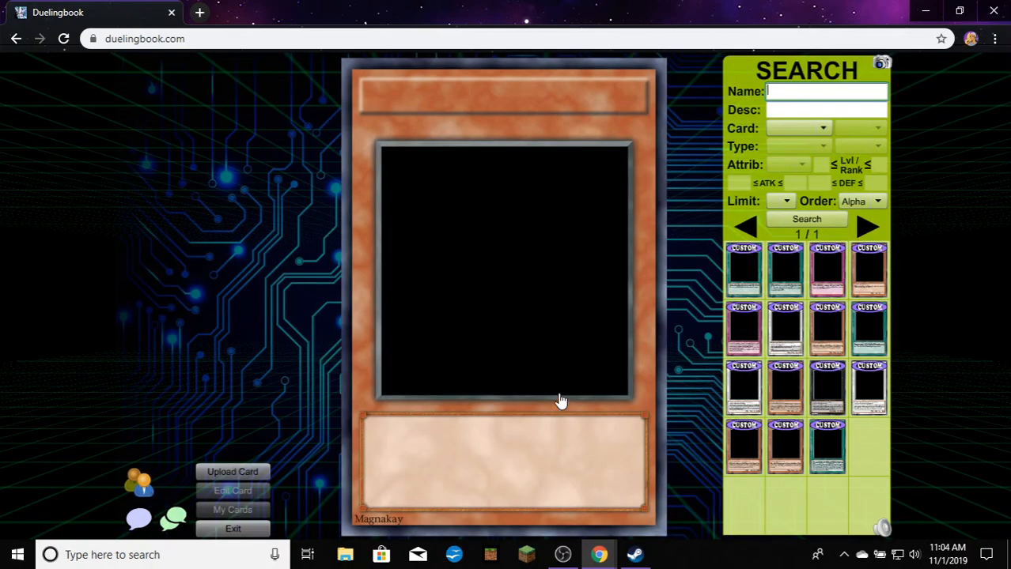
mouse_move(865, 284)
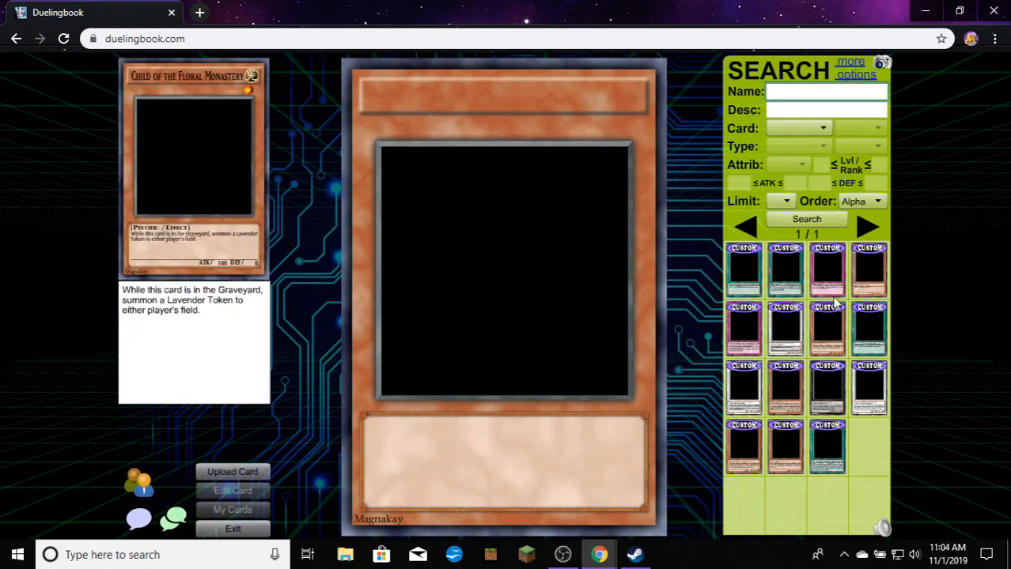
mouse_move(779, 329)
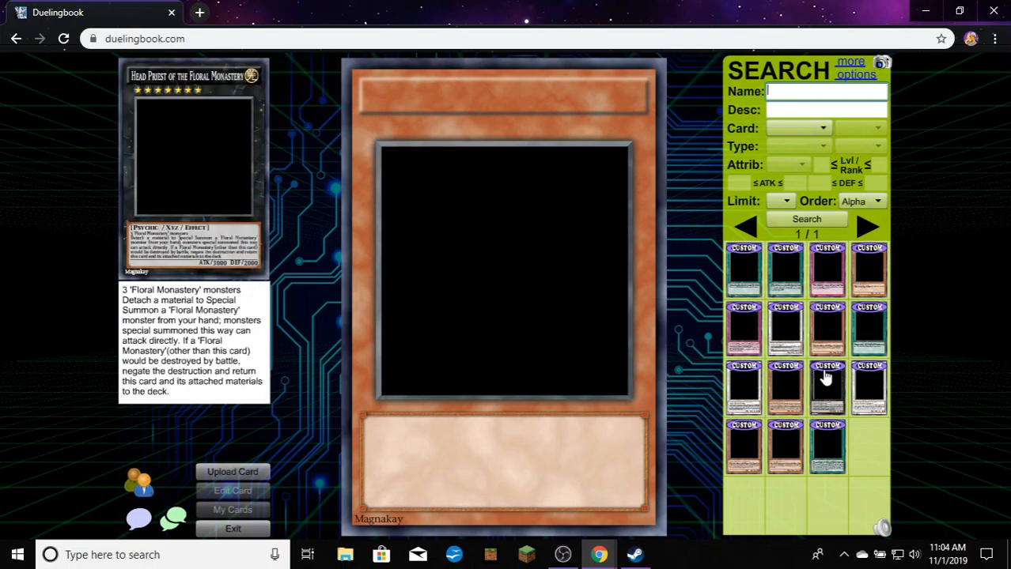
click(757, 382)
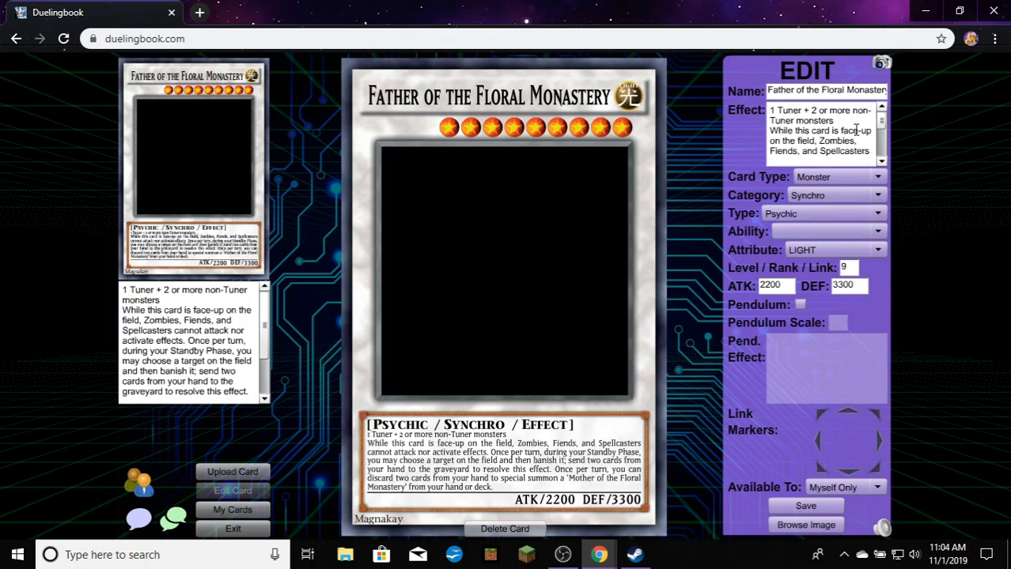
Remove the "1 Tuner + 2 or more non-Tuner monsters" line from the Father card's effect text
drag(835, 120, 739, 95)
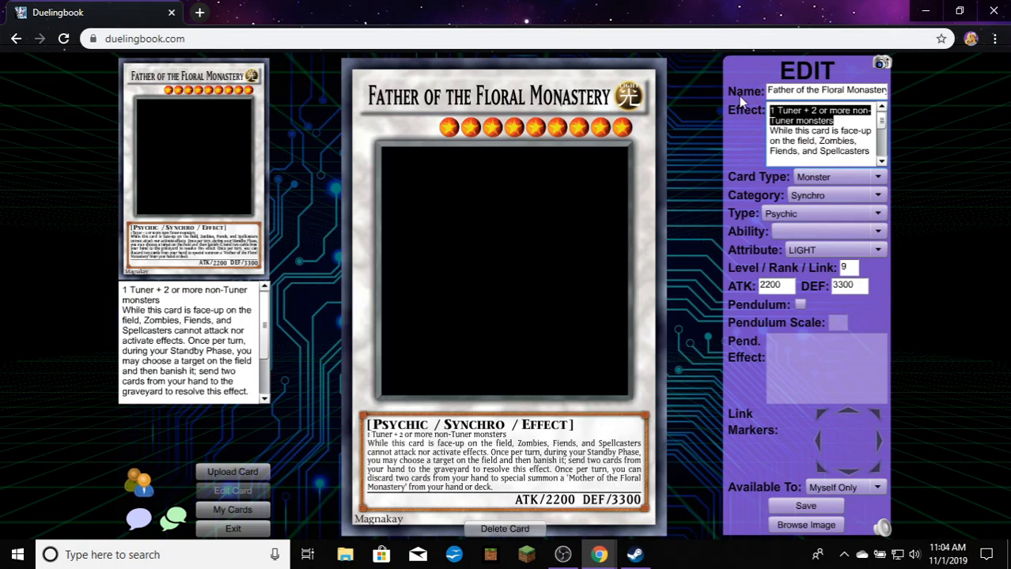
key(BackSpace)
key(Delete)
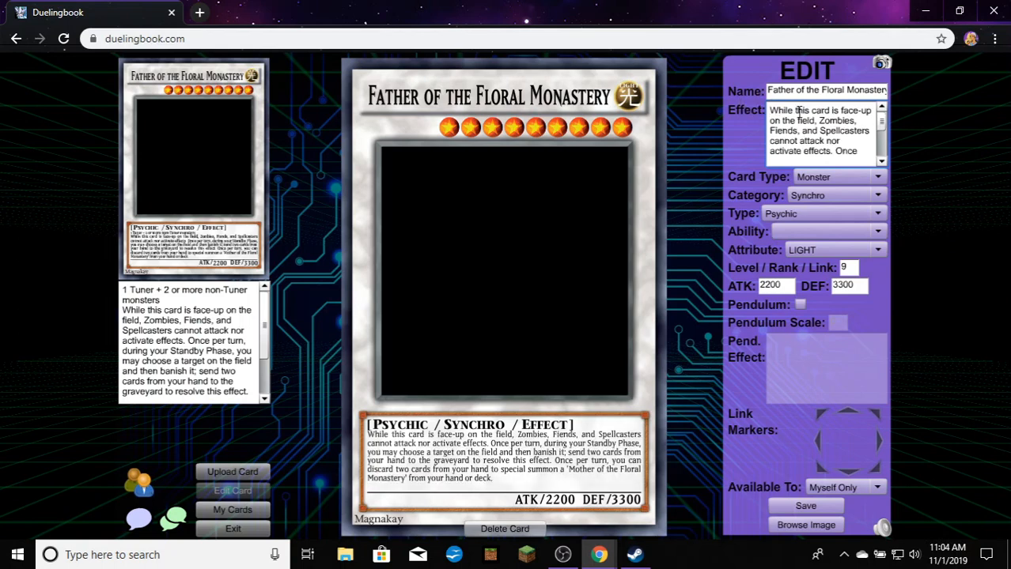
scroll(800, 113, down, 3)
scroll(806, 113, up, 1)
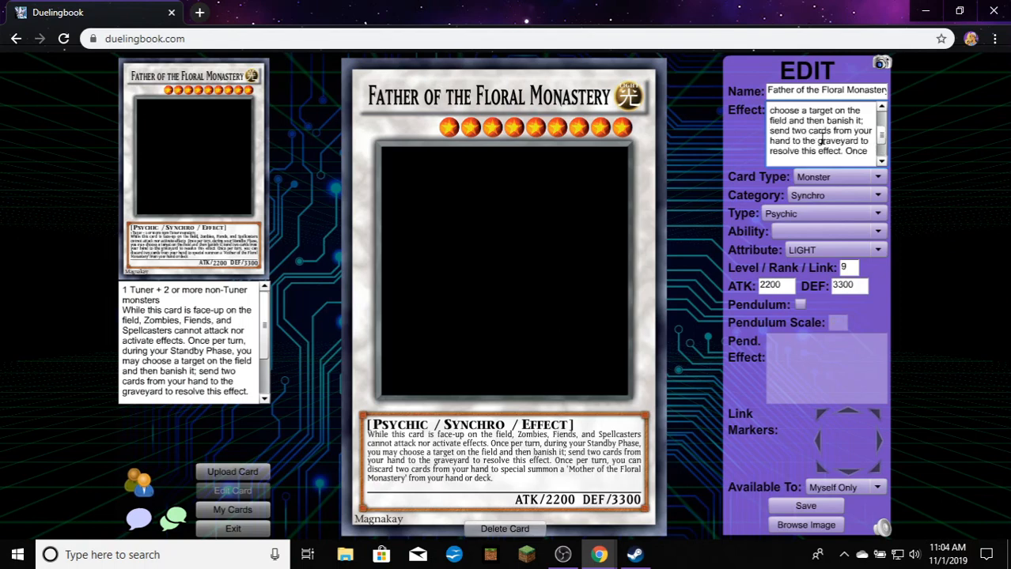
Change the Father of the Floral Monastery card's category to Effect, leave its ability blank, and save the card
click(829, 188)
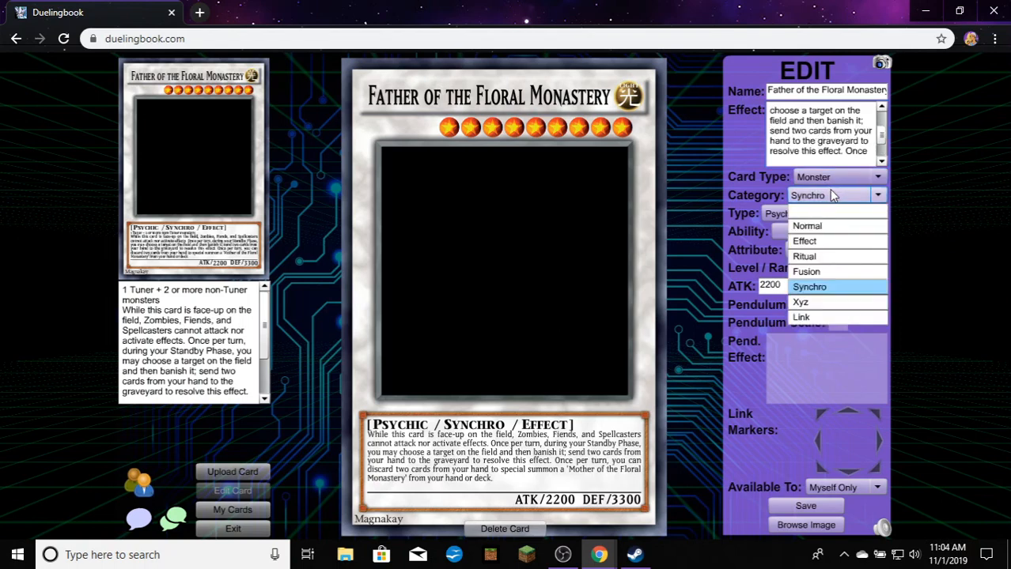
click(828, 241)
click(813, 232)
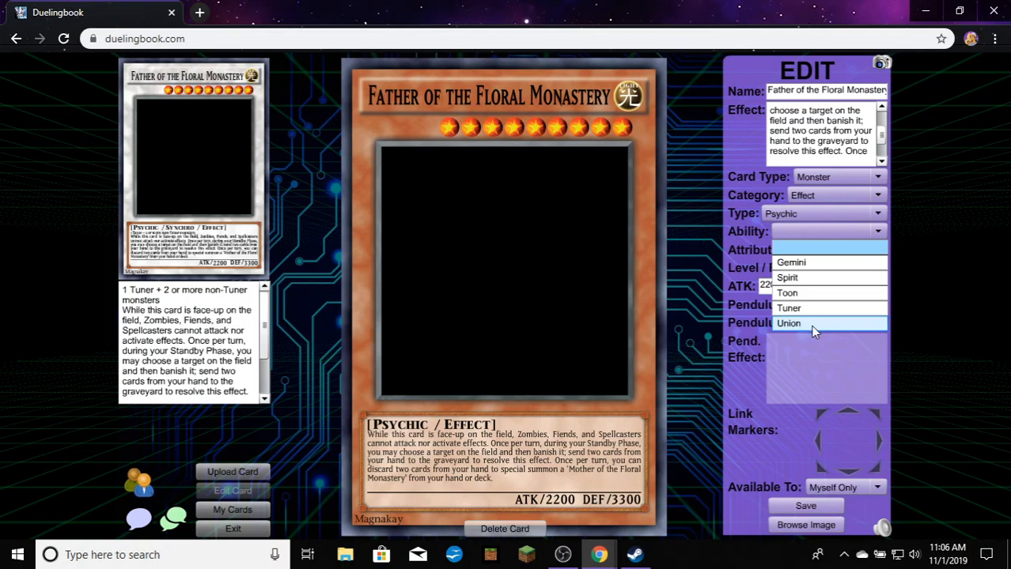
click(827, 240)
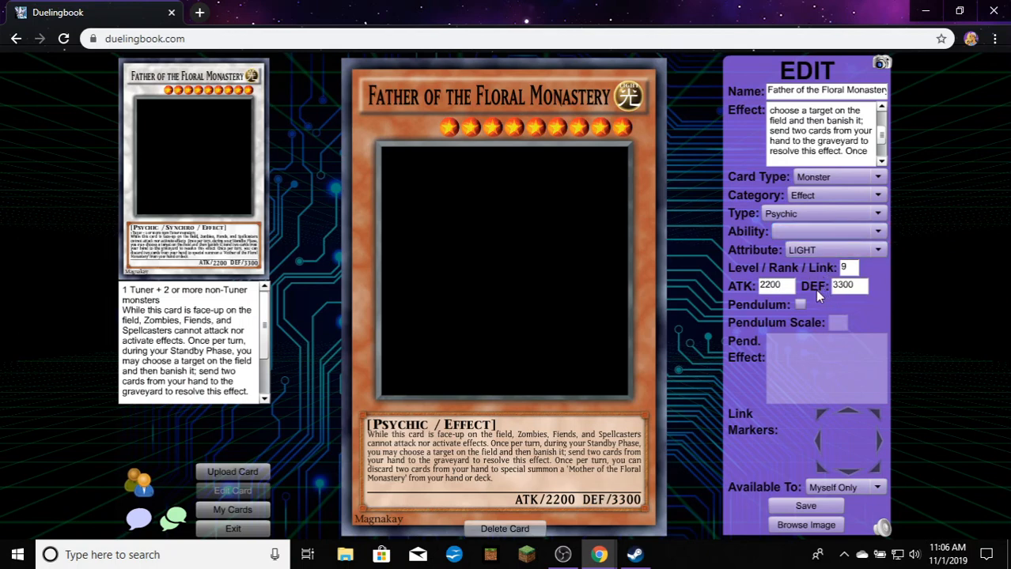
click(801, 510)
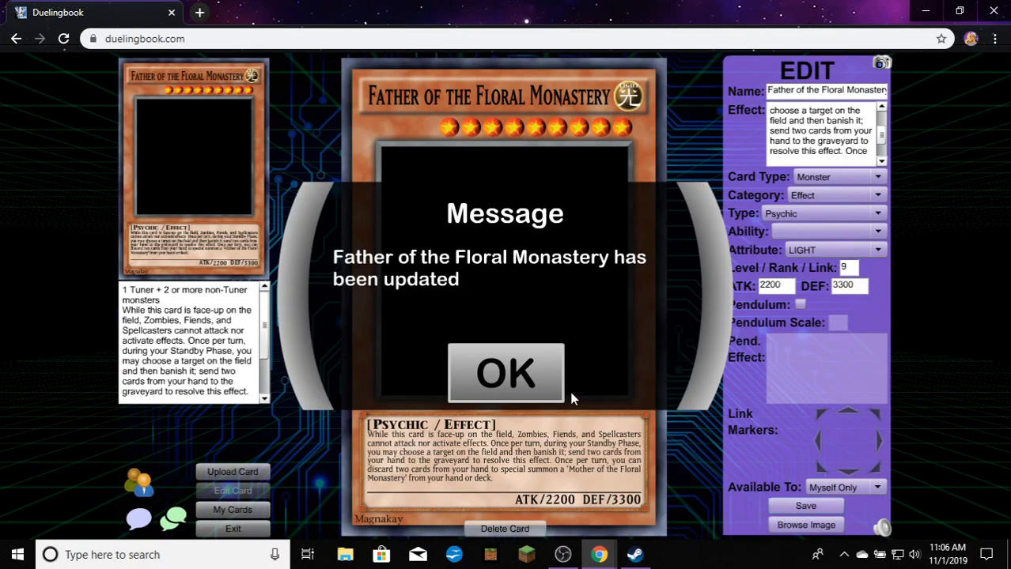
click(510, 372)
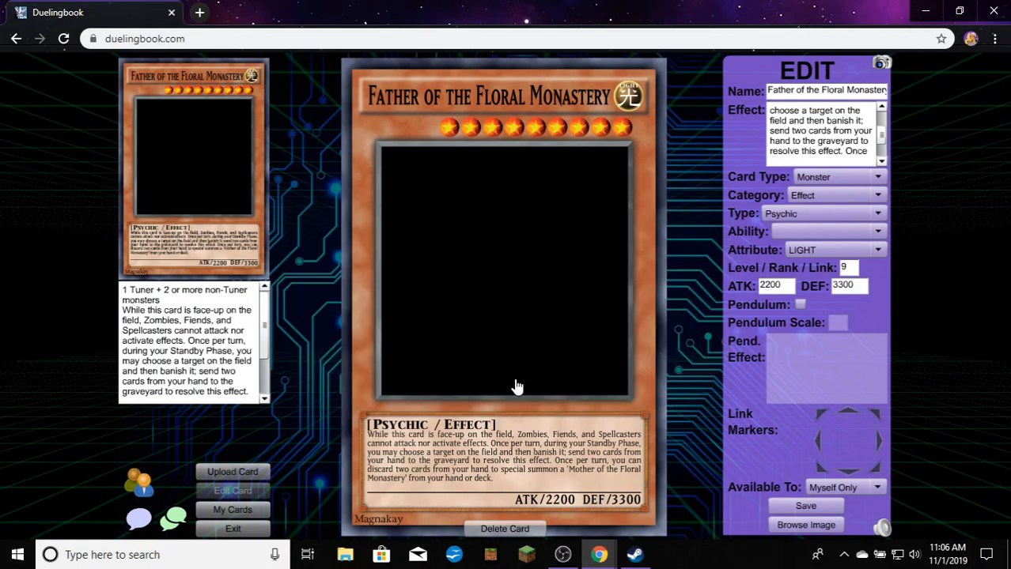
Open the Cryptkeeper of the Floral Monastery card for editing and remove the "1 Tuner + 1 or more Non-Tuner monsters" line from its effect text
click(233, 510)
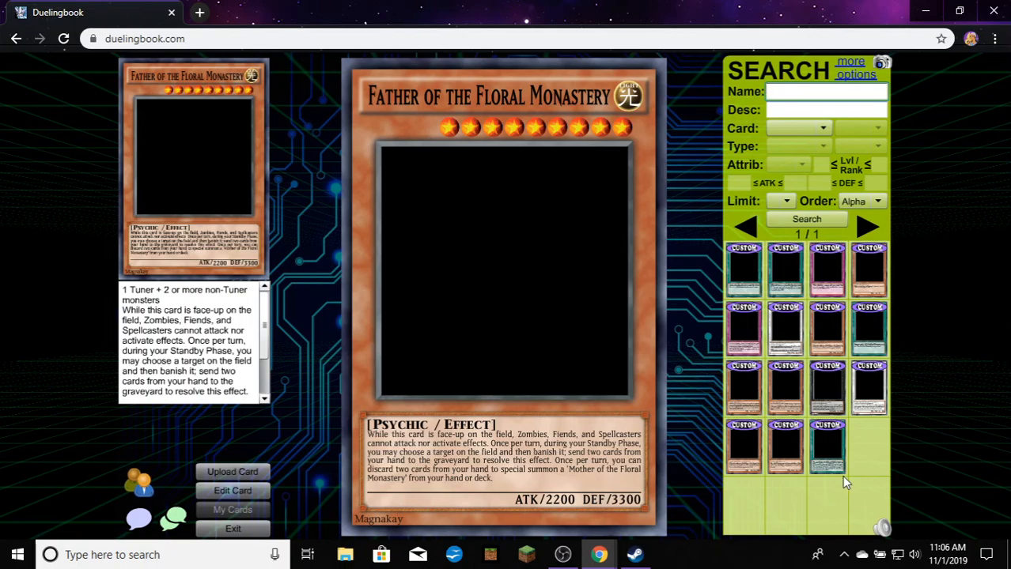
click(780, 342)
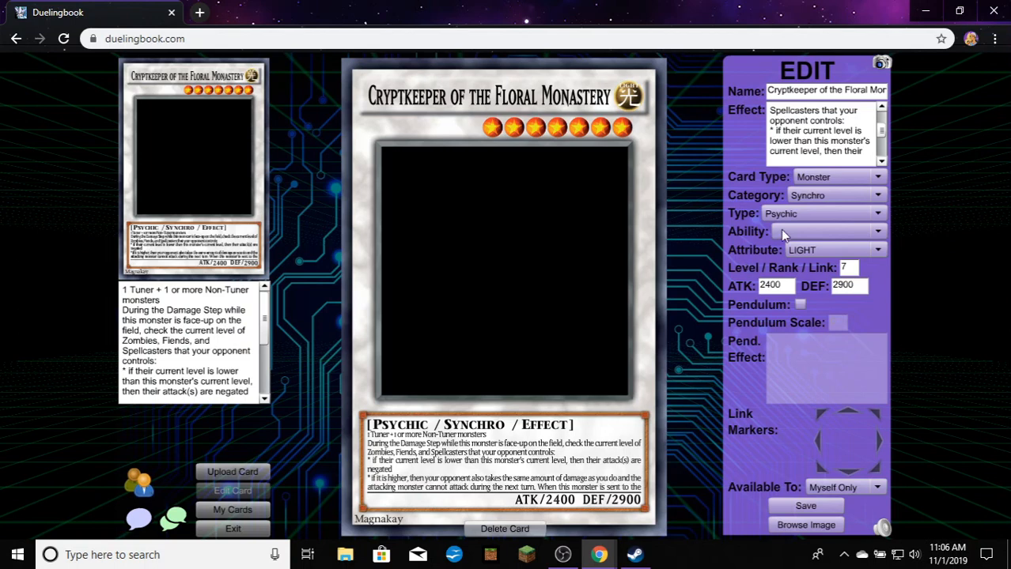
scroll(842, 128, up, 2)
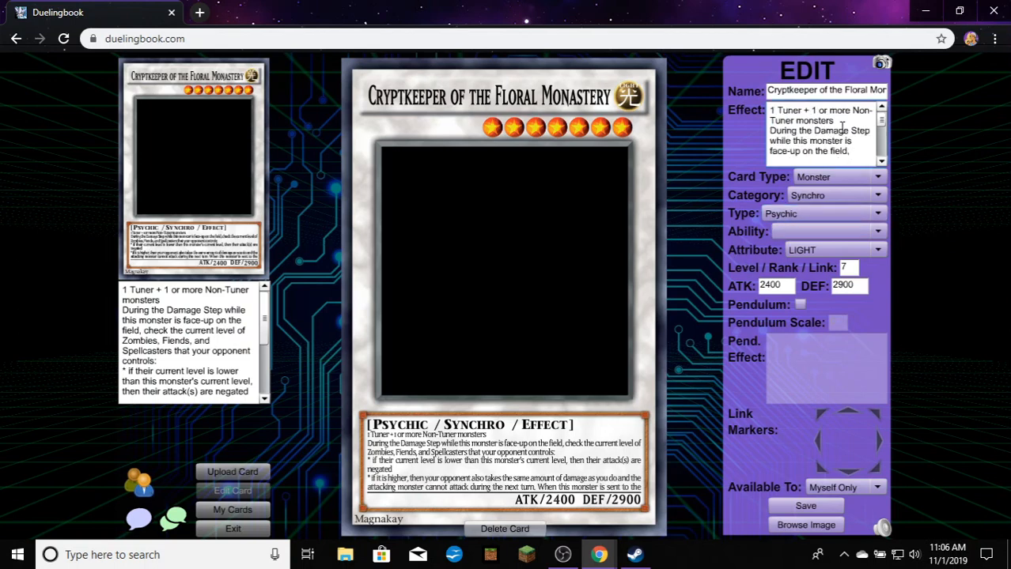
drag(839, 111, 740, 127)
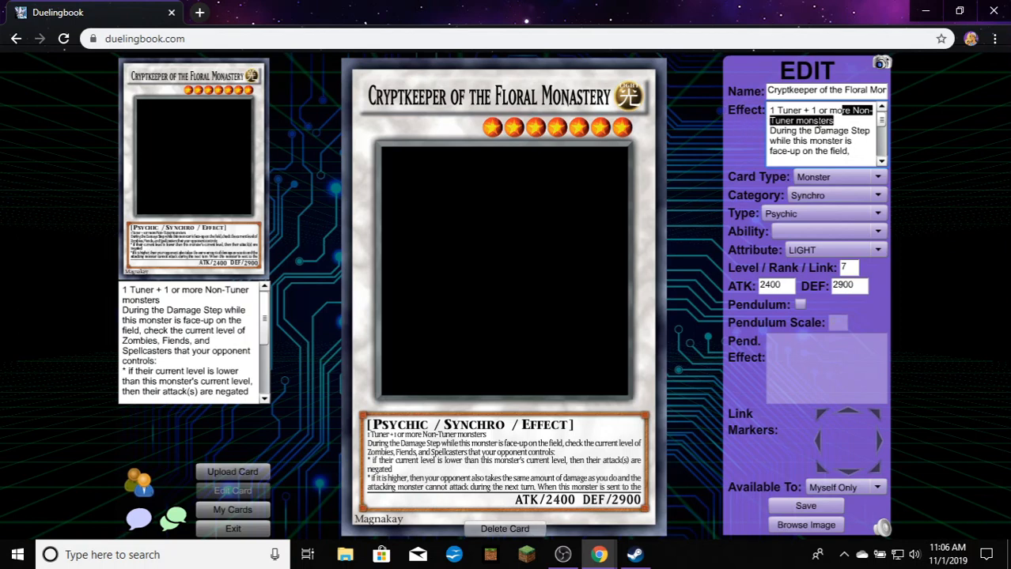
drag(833, 120, 725, 95)
key(BackSpace)
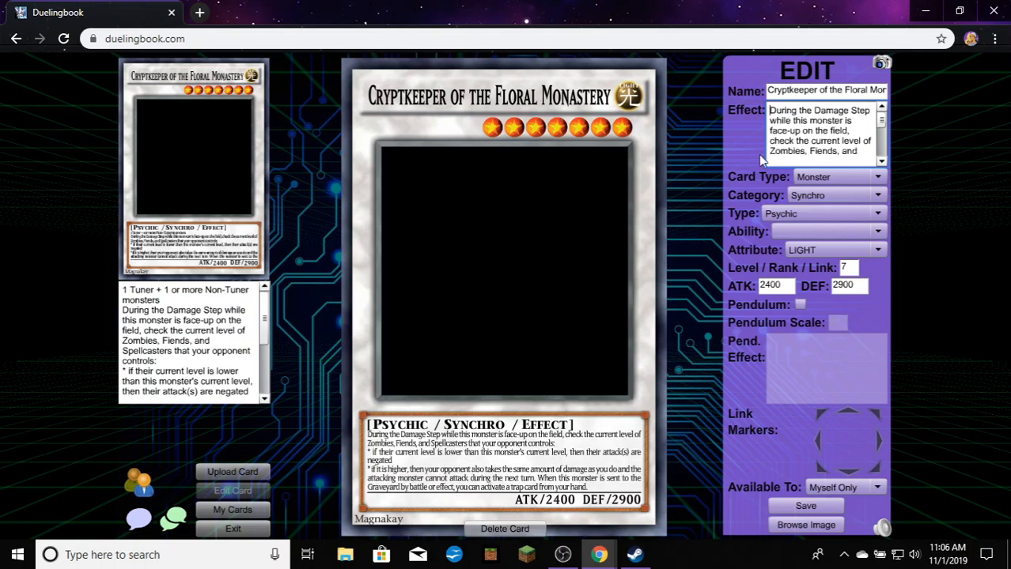
scroll(776, 129, down, 5)
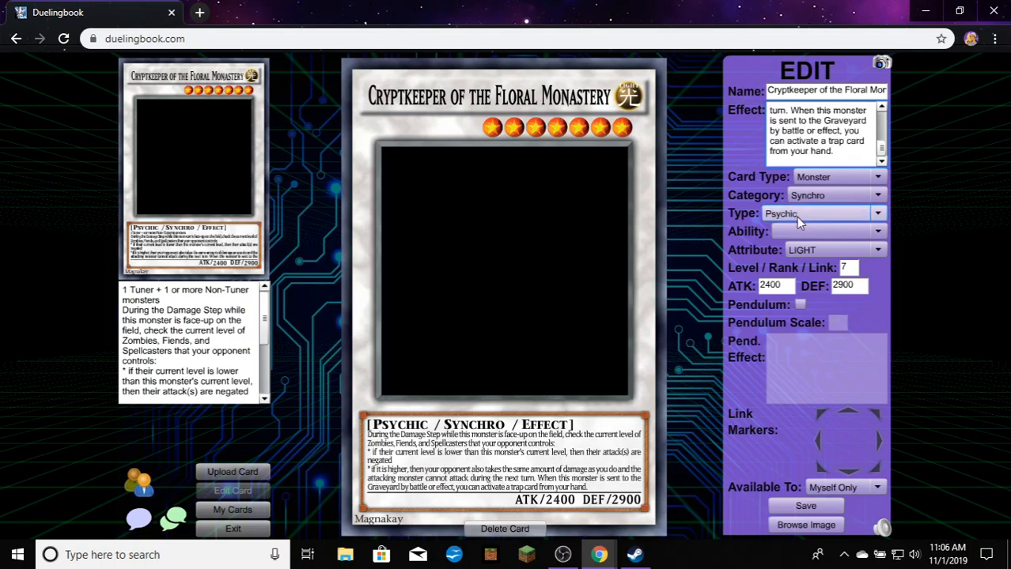
Change the Cryptkeeper card's category to Effect and save the card
click(843, 200)
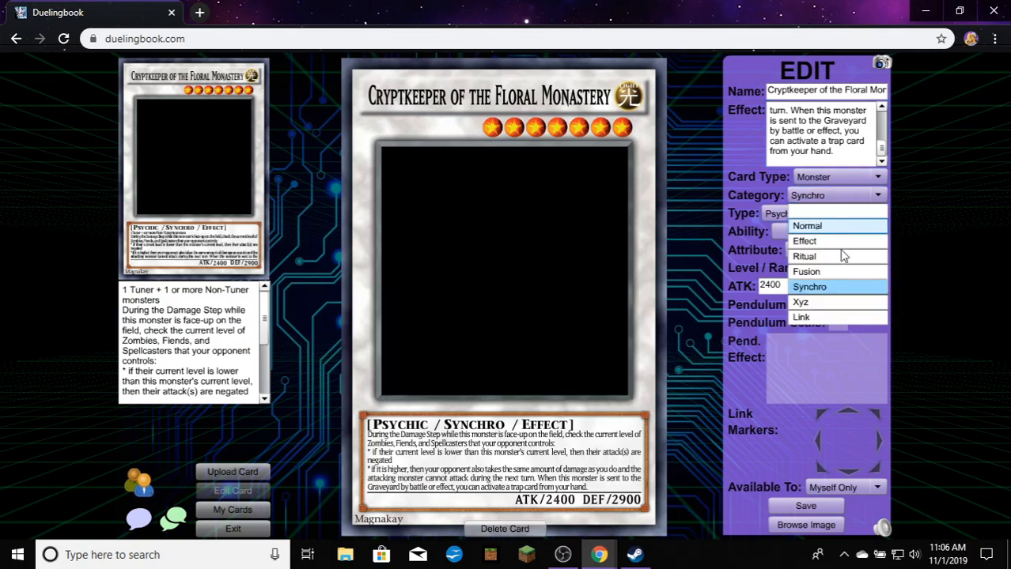
click(841, 239)
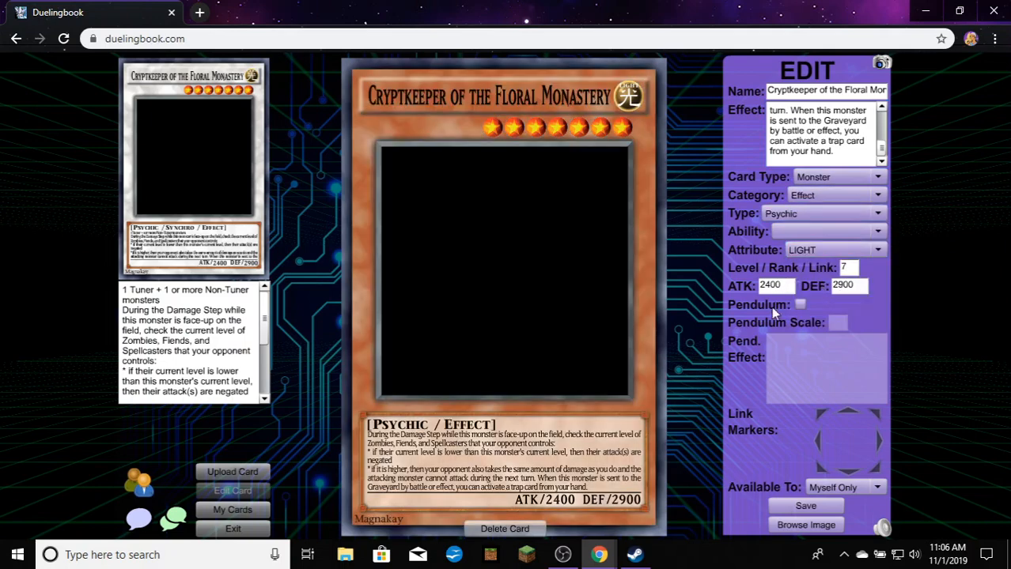
click(789, 505)
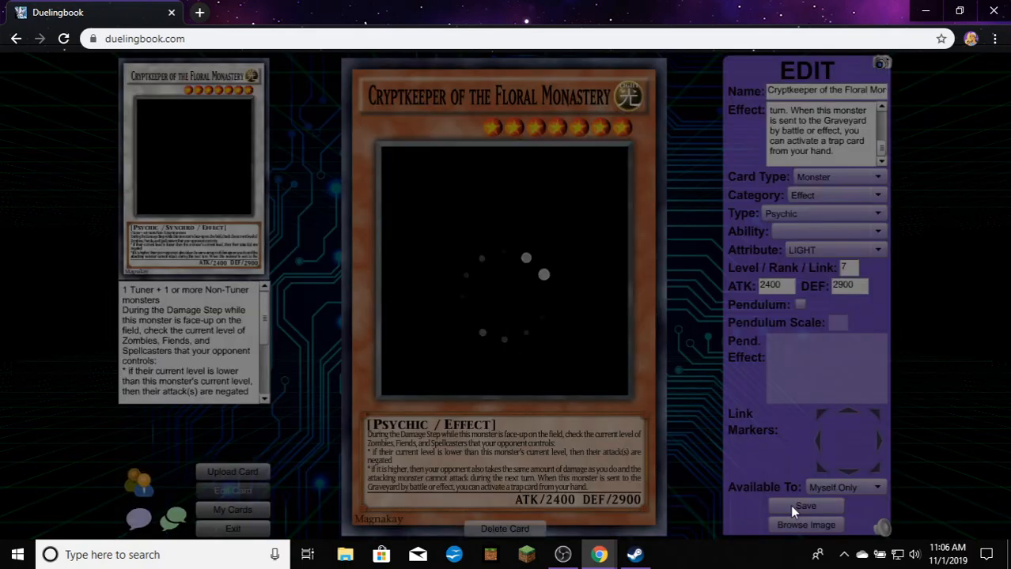
click(523, 383)
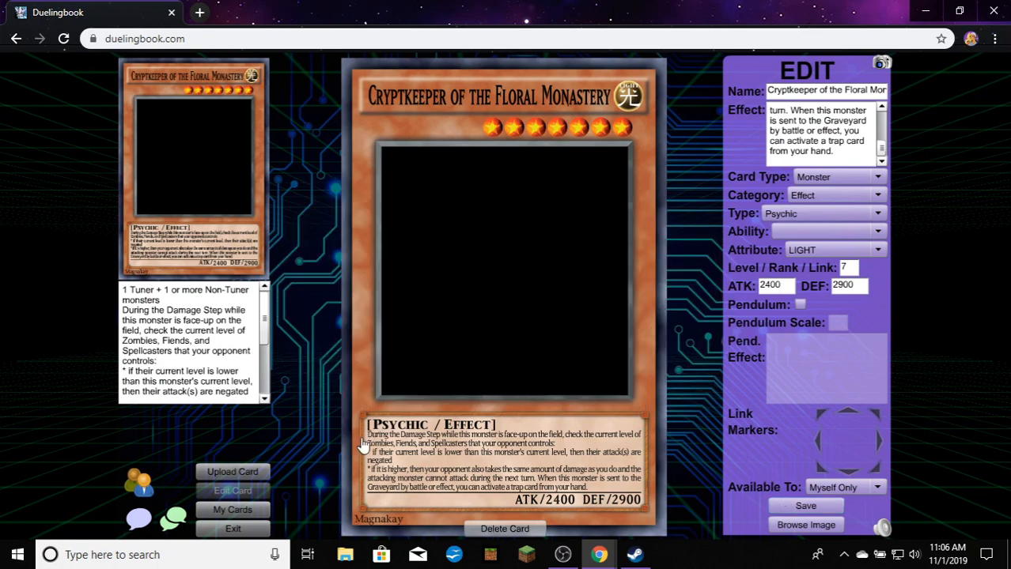
Filter the custom card collection to Monster cards and open Mother of the Floral Monastery for editing
click(233, 511)
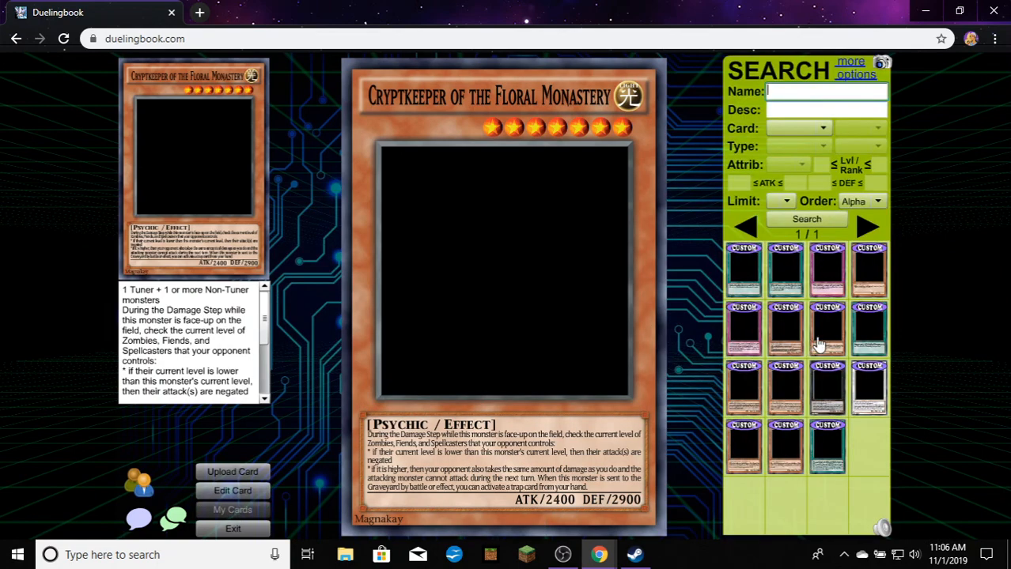
click(798, 128)
click(794, 159)
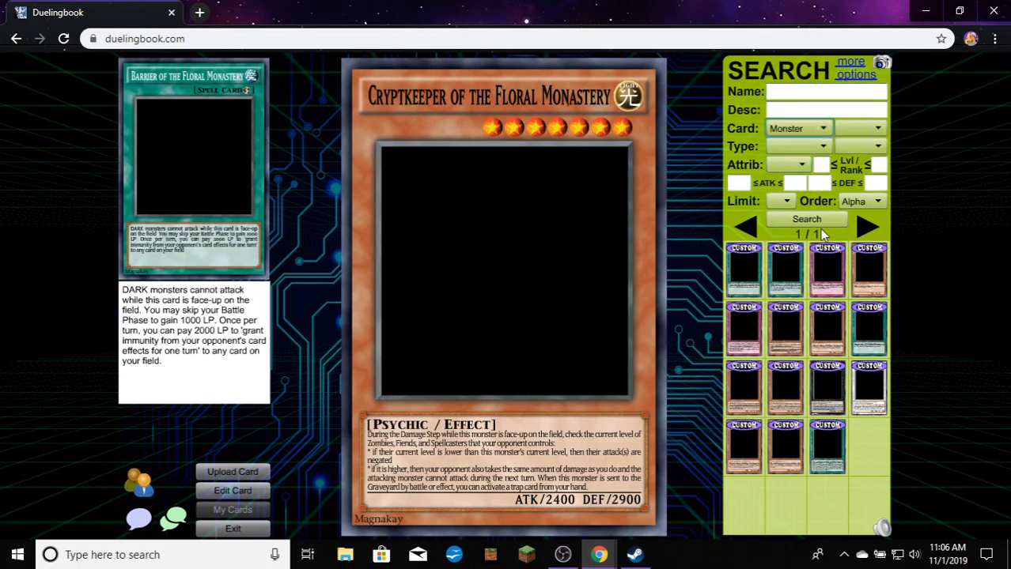
click(813, 217)
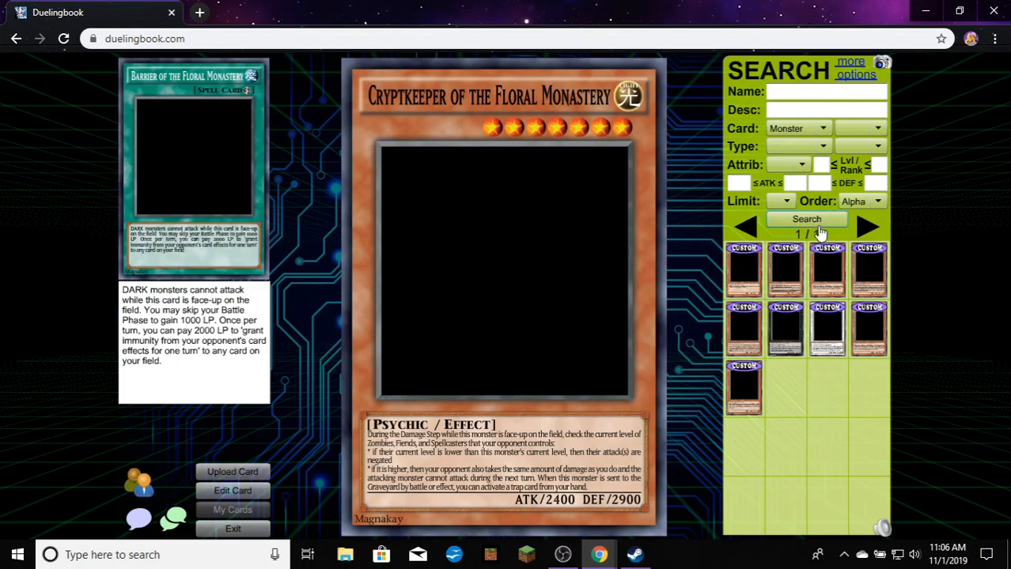
click(823, 332)
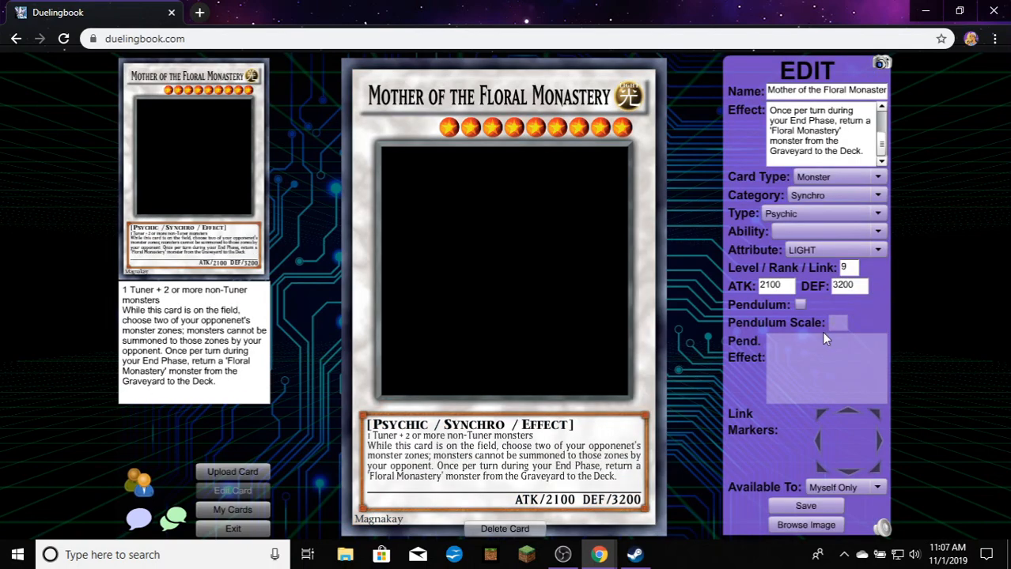
Remove the "1 Tuner + 2 or more non-Tuner monsters" line from the Mother card's effect text
scroll(824, 134, up, 3)
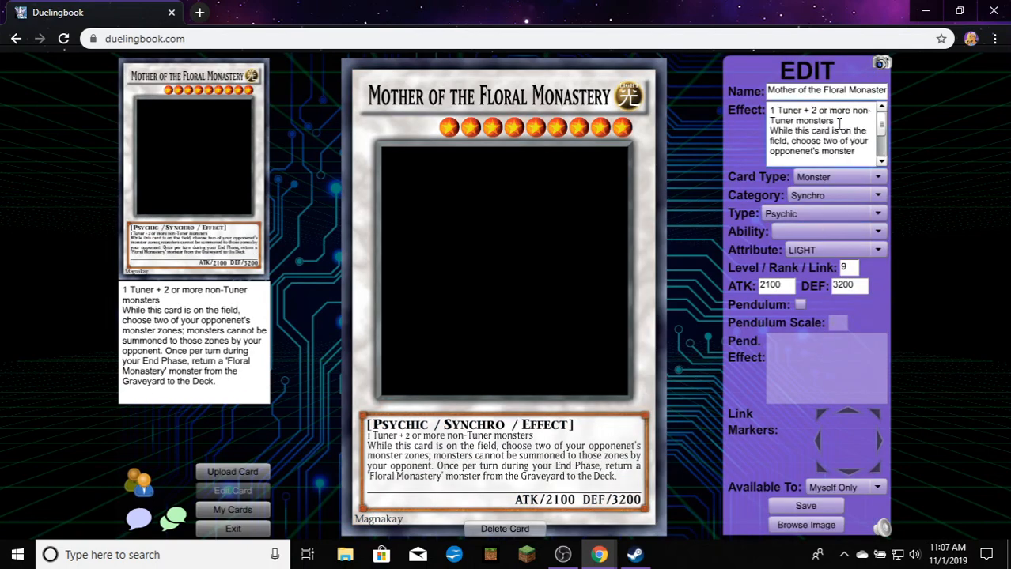
drag(835, 120, 720, 96)
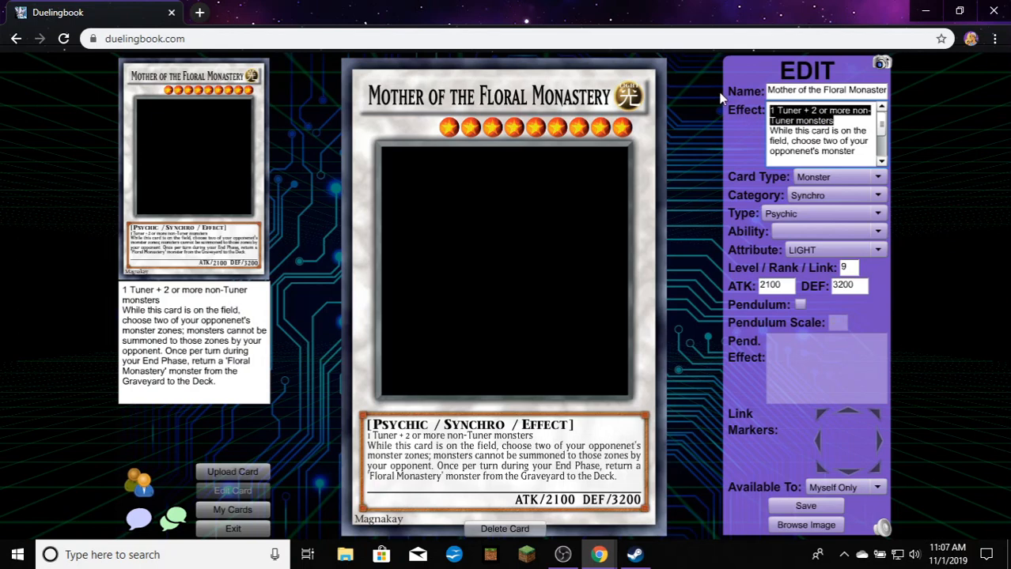
key(BackSpace)
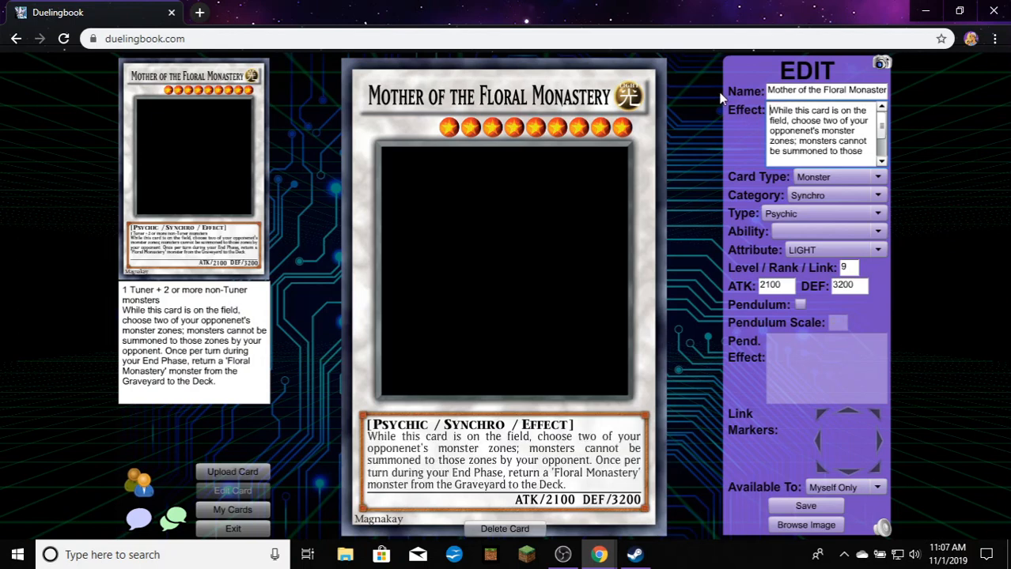
Change the Mother card's category to Effect and save the card
click(850, 197)
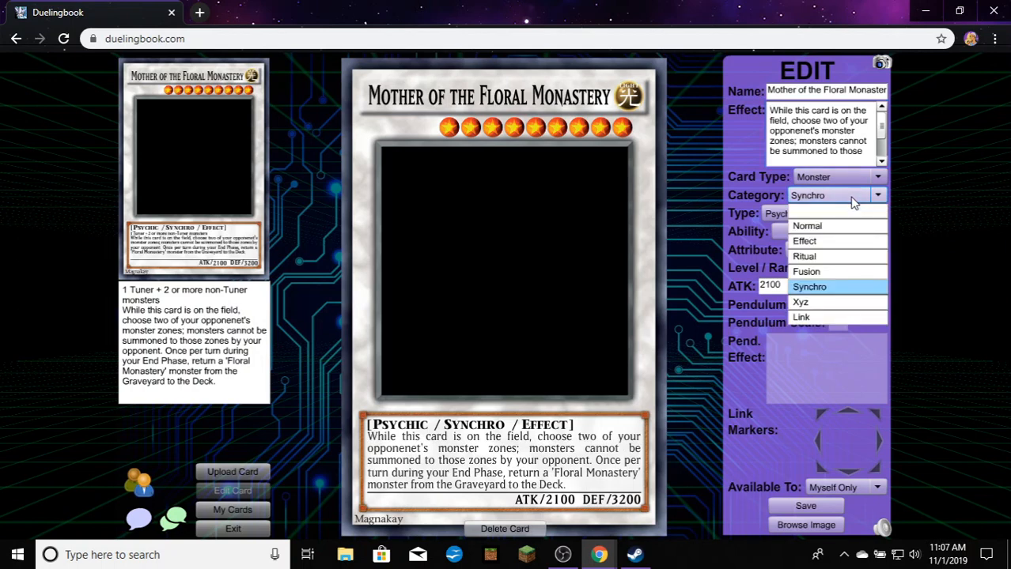
click(845, 239)
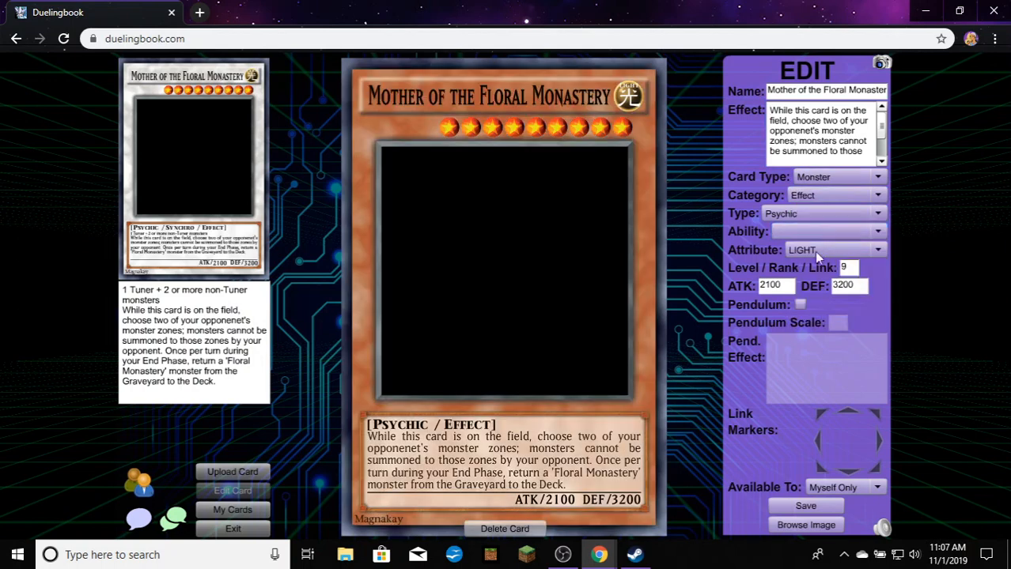
click(780, 507)
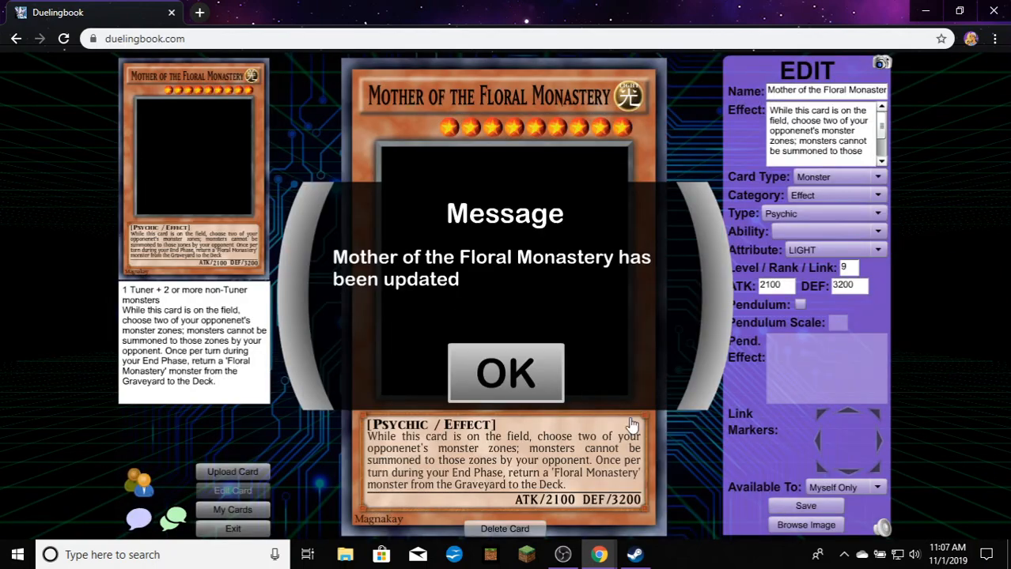
click(498, 370)
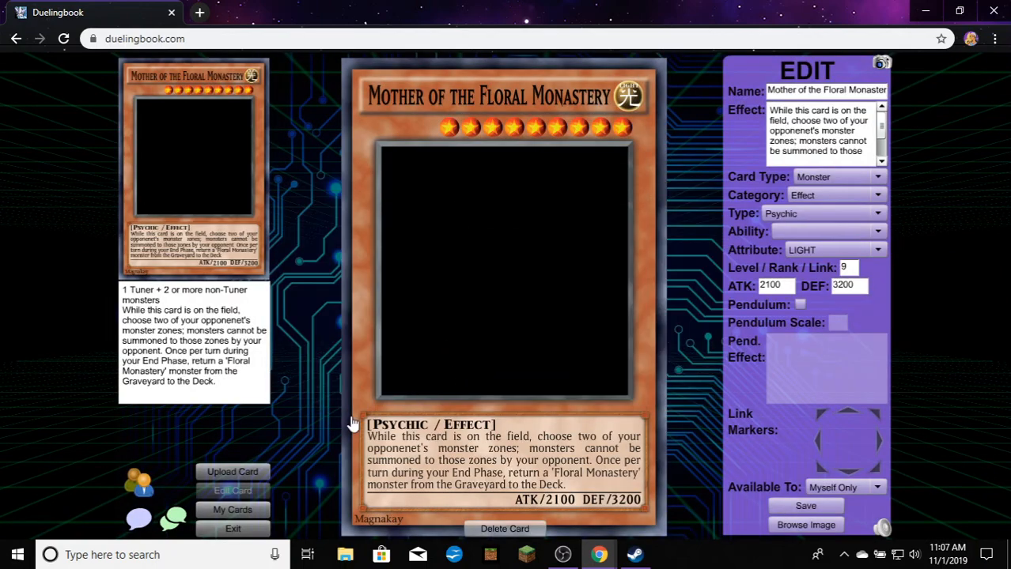
Return to the custom card collection and open the Head Priest of the Floral Monastery card for editing
click(226, 512)
click(787, 348)
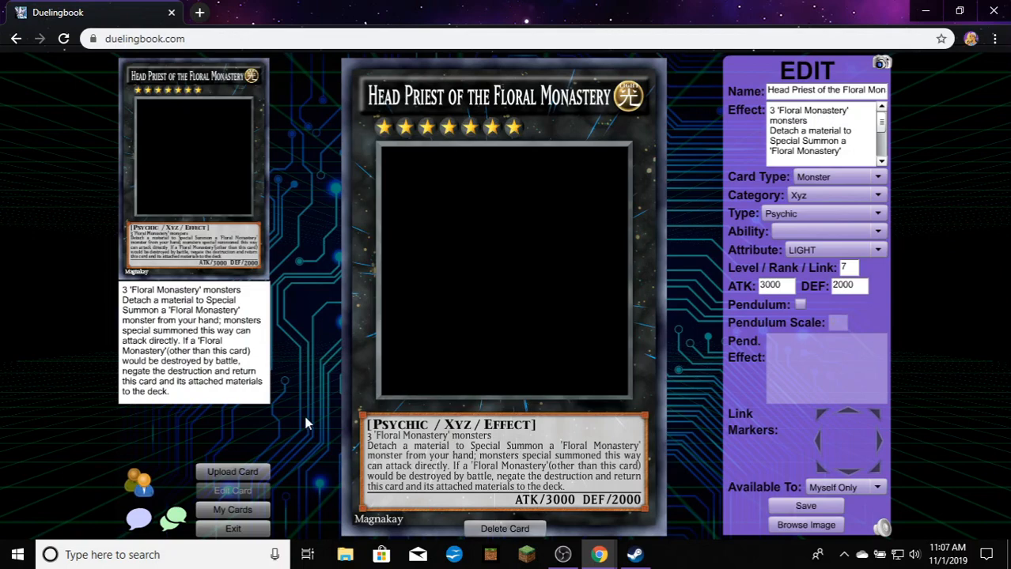
click(219, 513)
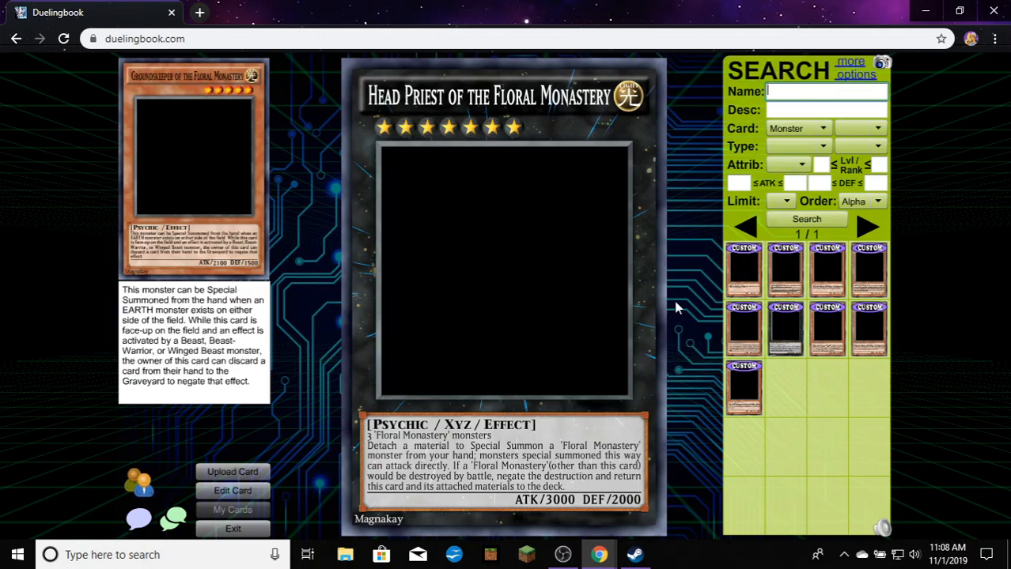
click(763, 324)
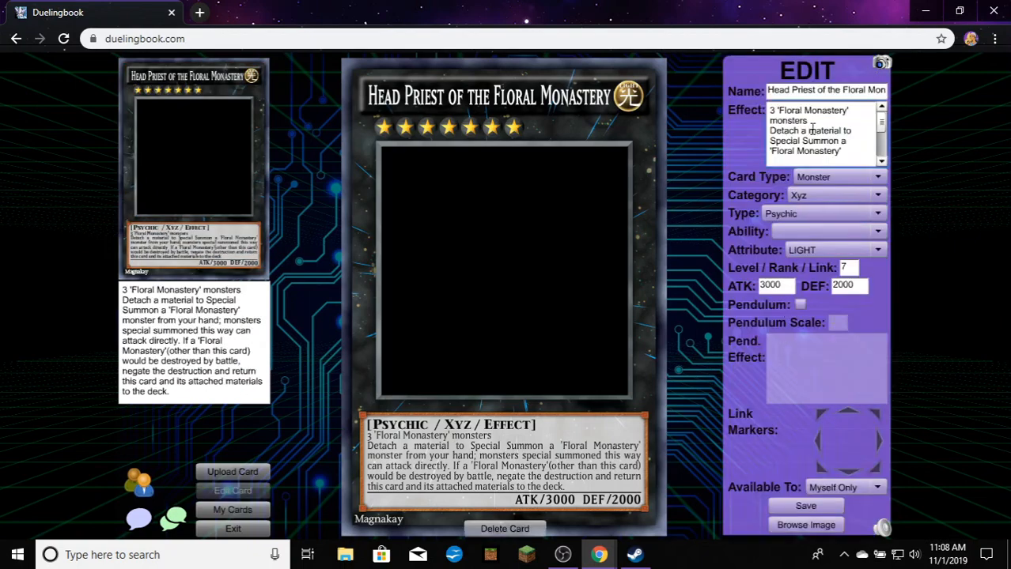
Add "or deck" after "from your hand" in the Special Summon clause of the Head Priest card's effect text
scroll(800, 136, down, 1)
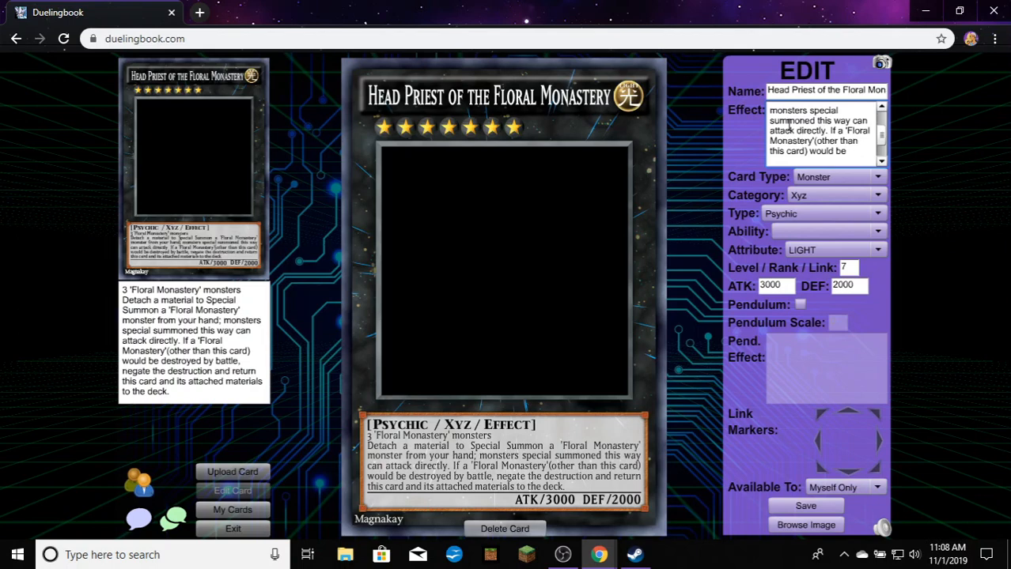
scroll(786, 127, up, 1)
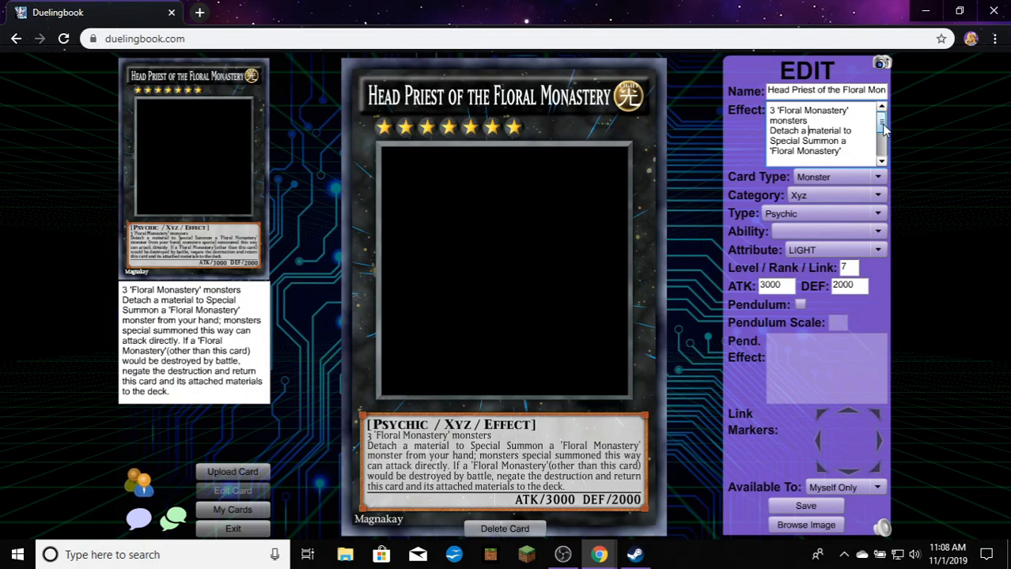
drag(884, 131, 884, 136)
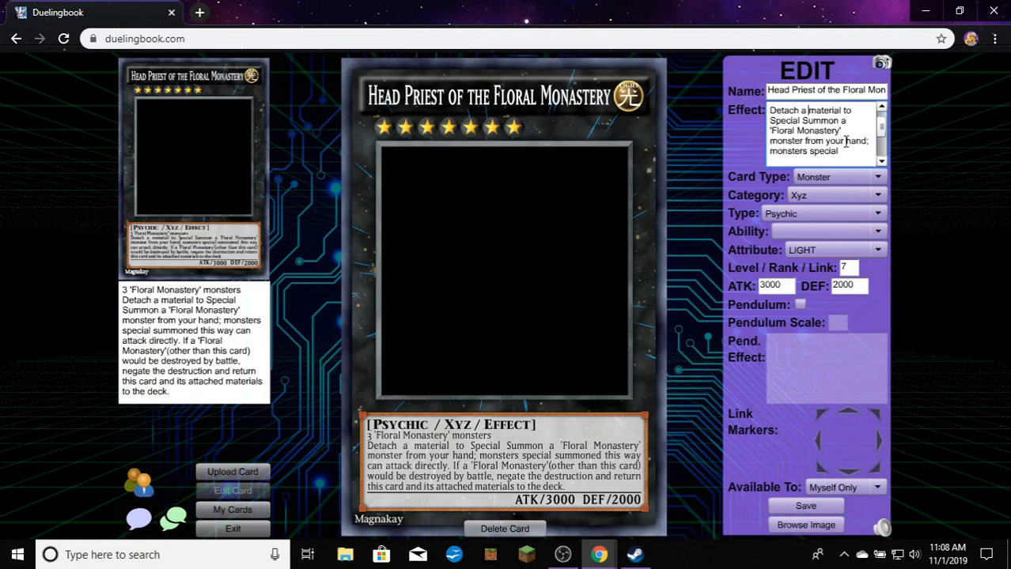
double_click(858, 141)
click(868, 142)
text(or dec)
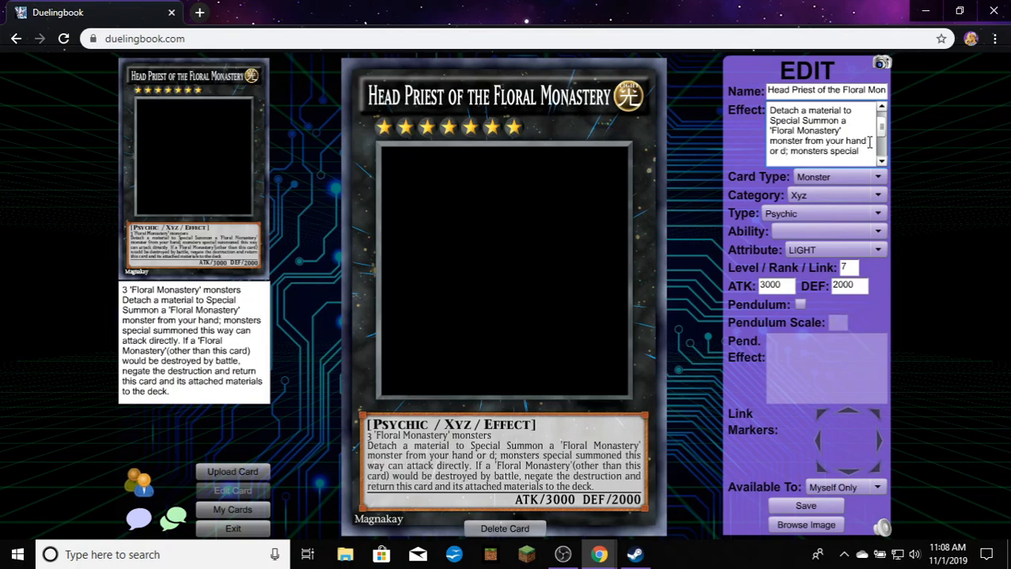
text(k)
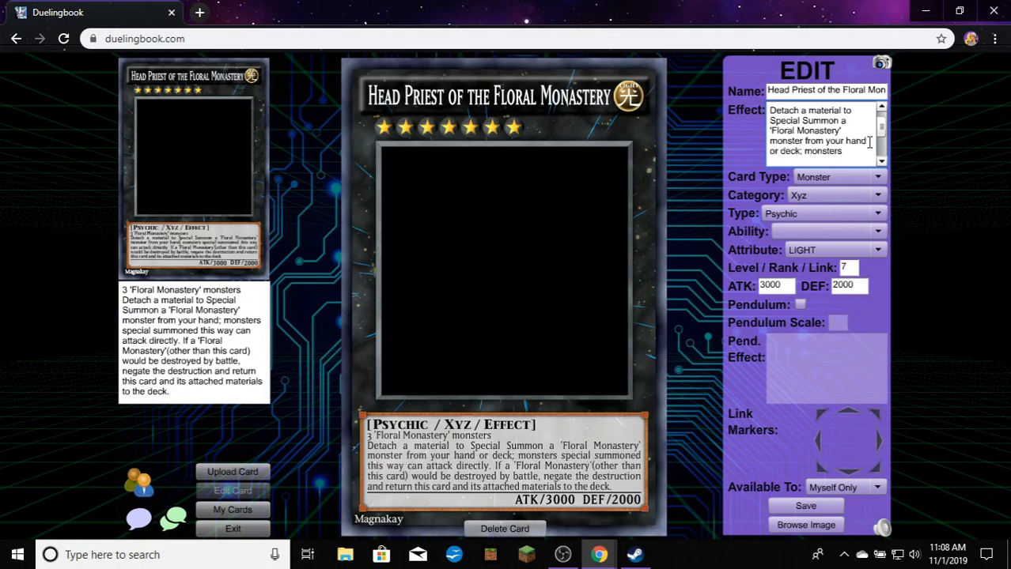
scroll(823, 132, down, 1)
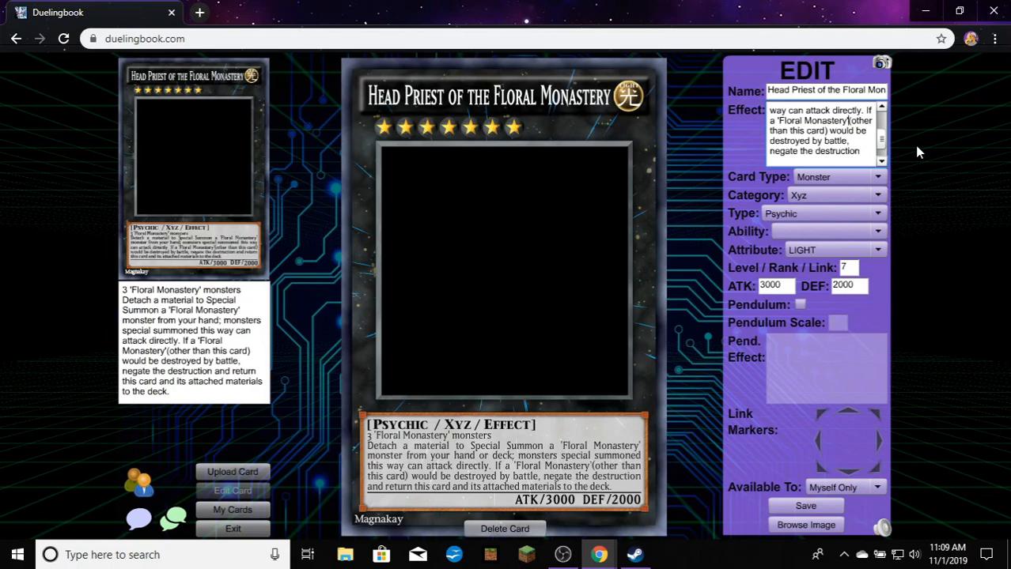
Insert "monster" after the second 'Floral Monastery' mention and "or effect" after "destroyed by battle" in the Head Priest card's effect text
text(mons)
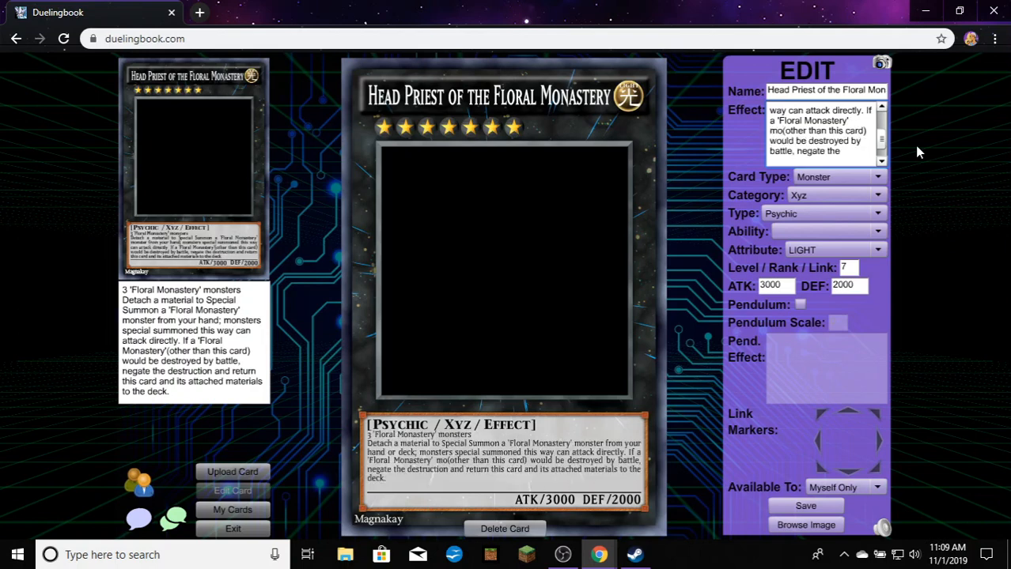
text(ter)
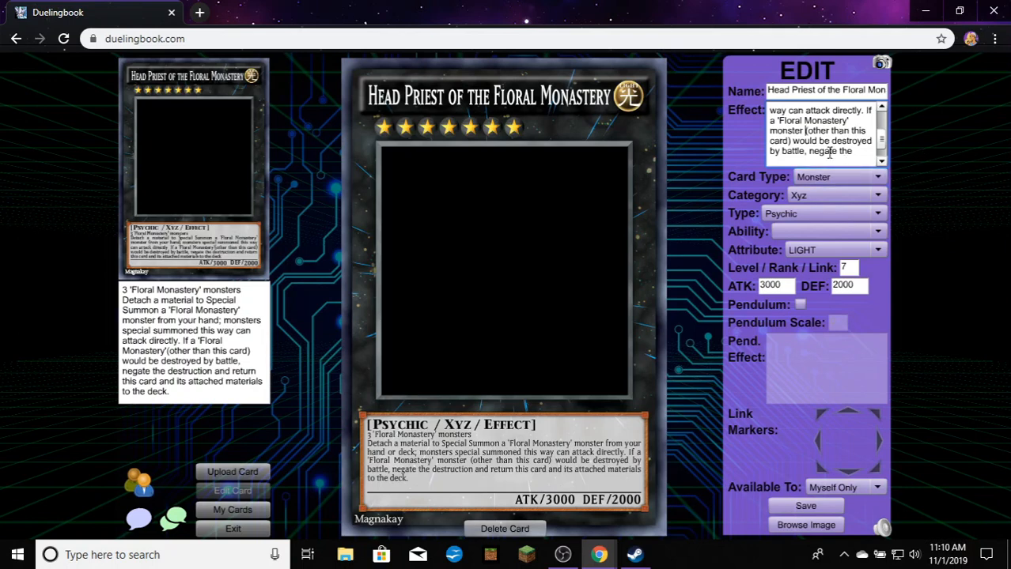
click(803, 150)
text(or ef)
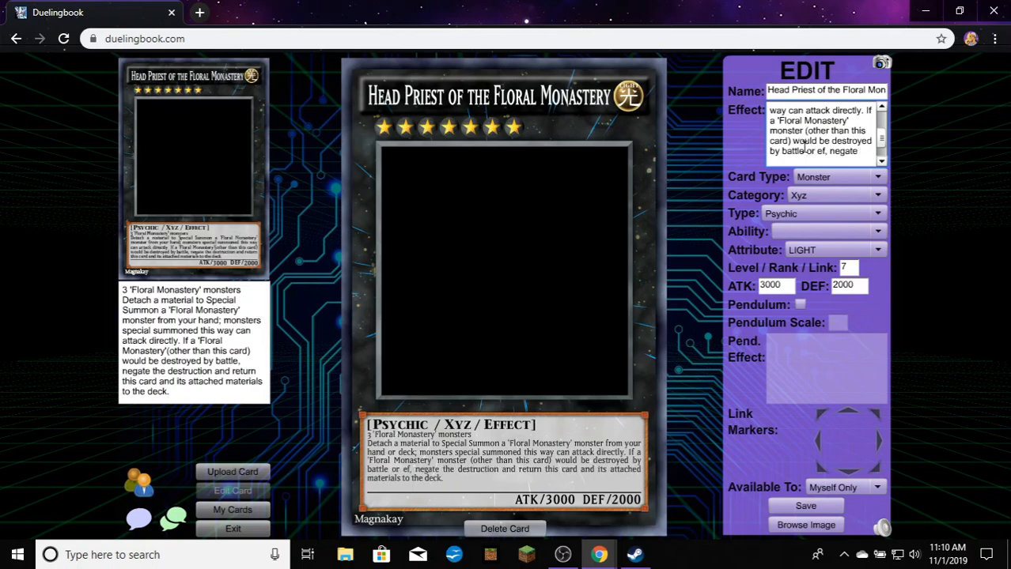
text(fect)
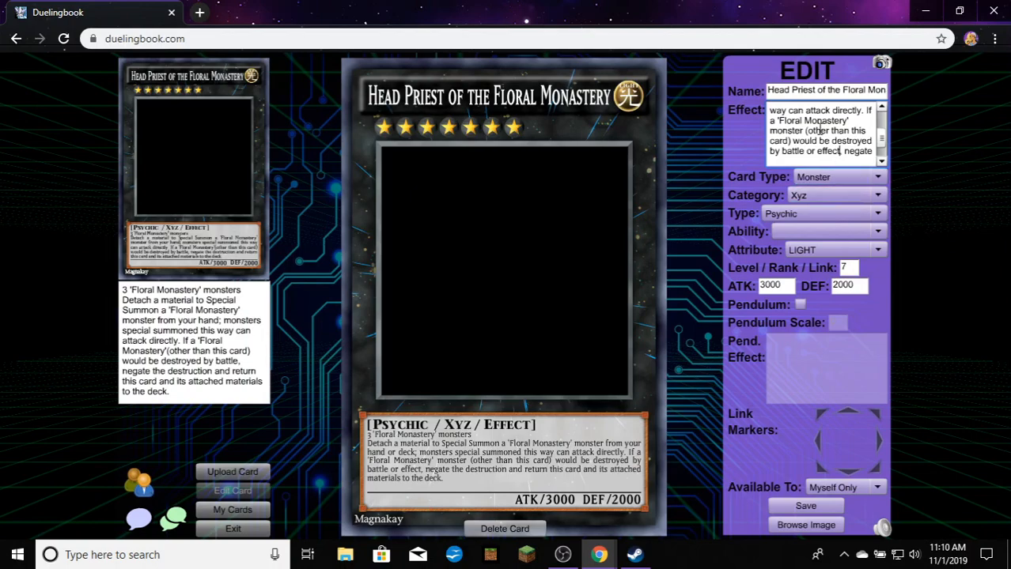
Save the updated Head Priest of the Floral Monastery card
scroll(820, 130, down, 2)
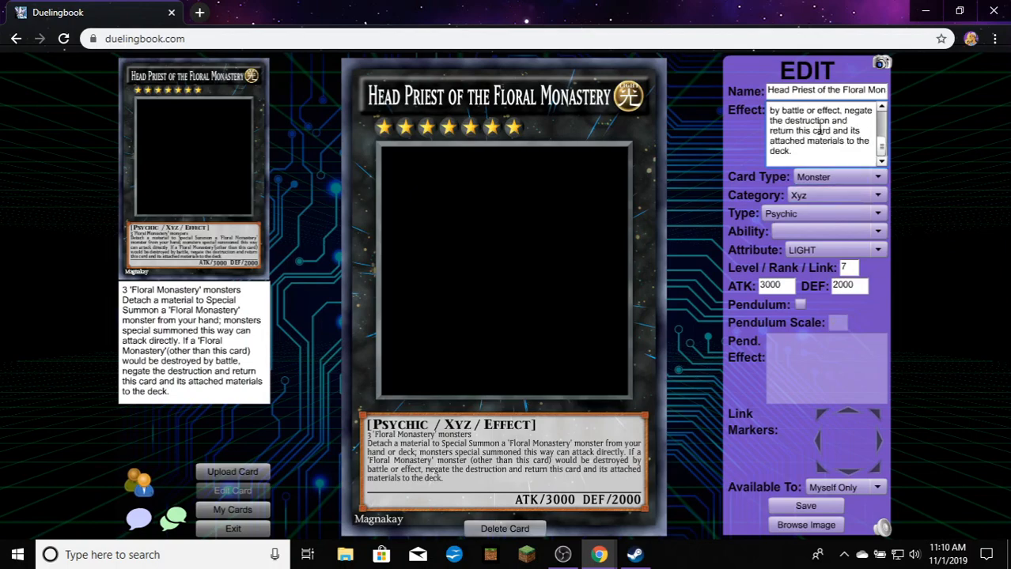
click(804, 504)
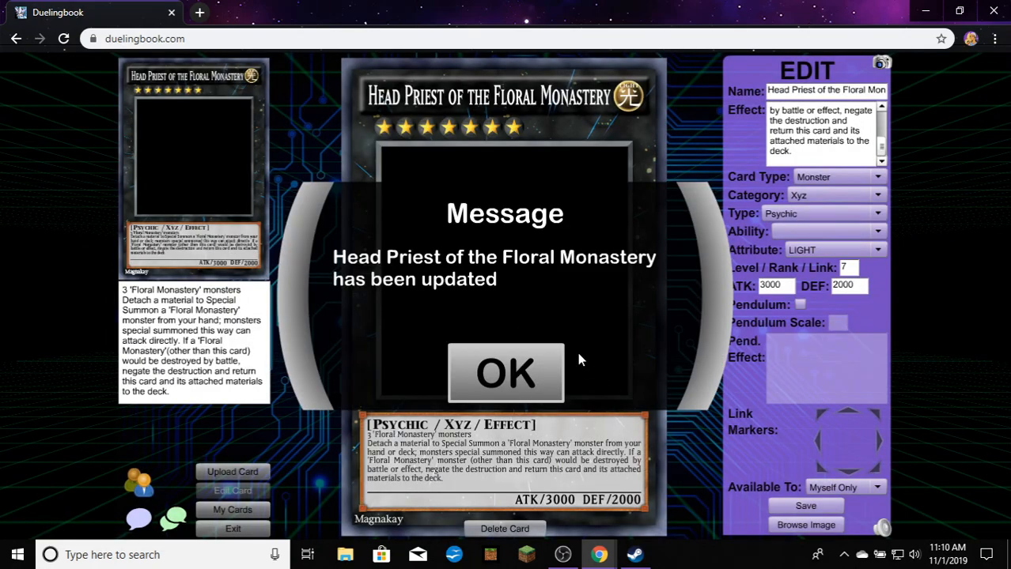
click(551, 383)
click(518, 384)
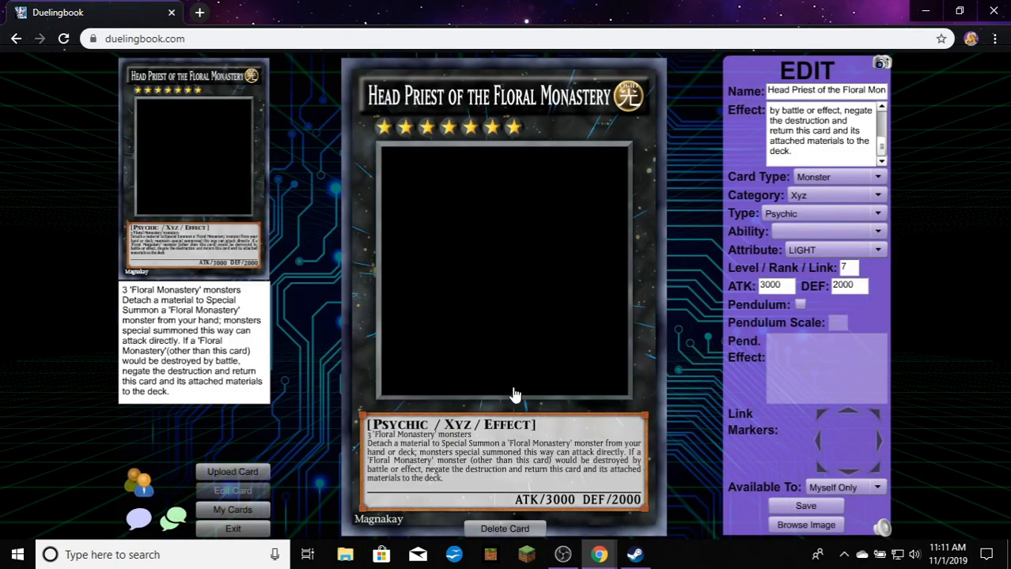
Return to the custom card collection and read through the Cryptkeeper card's effect text
click(228, 510)
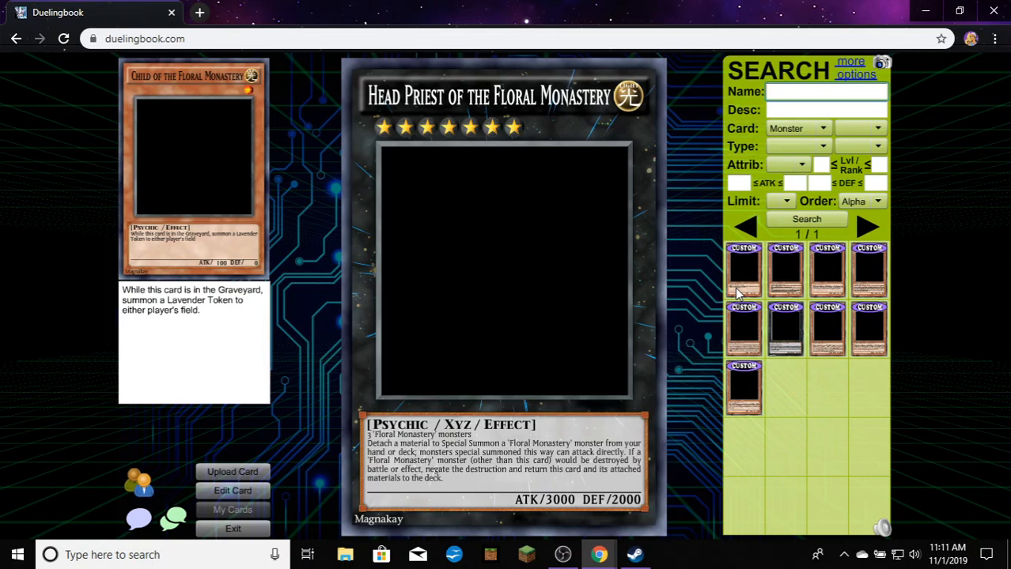
mouse_move(788, 276)
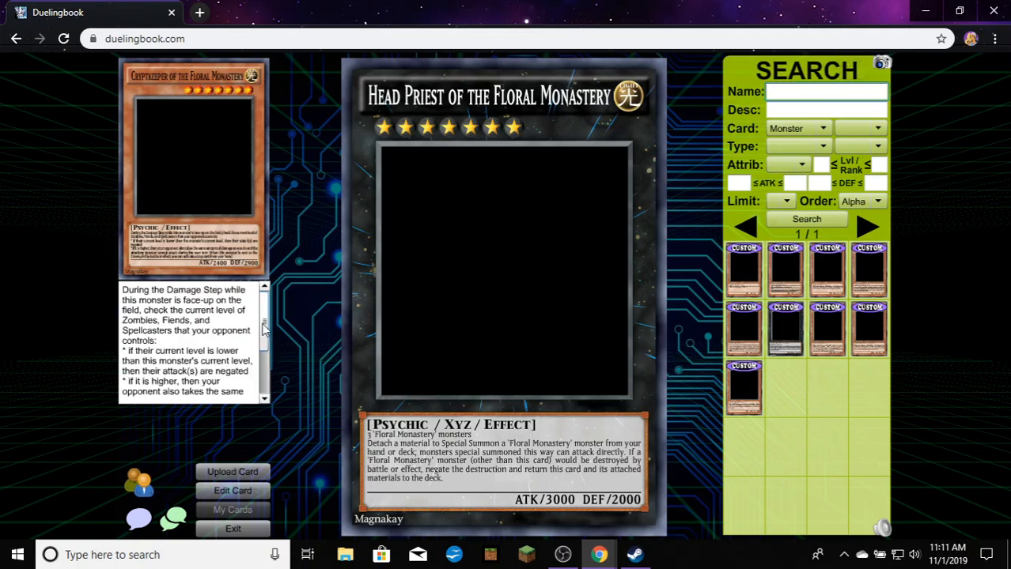
drag(263, 333, 263, 328)
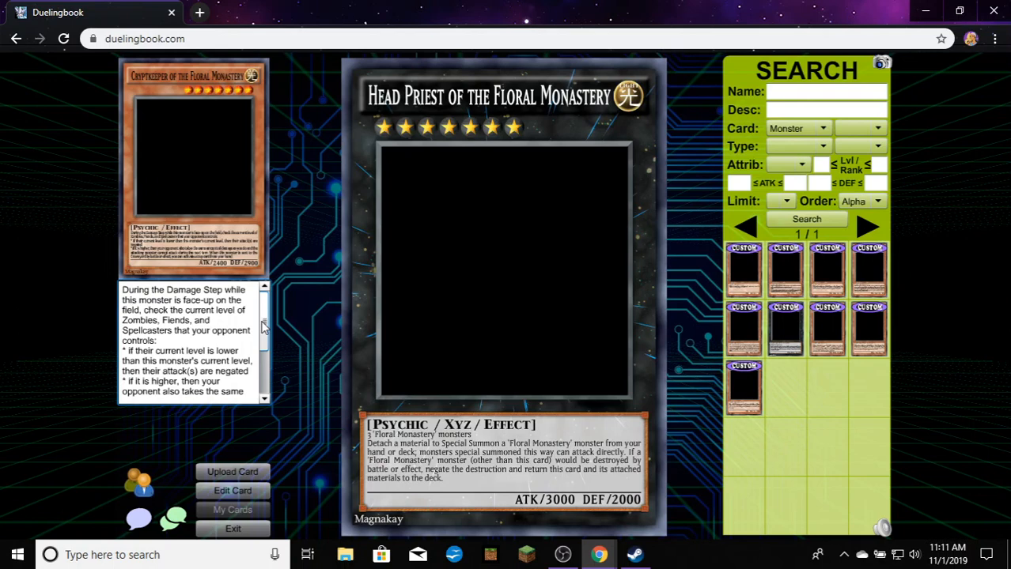
drag(264, 326, 262, 358)
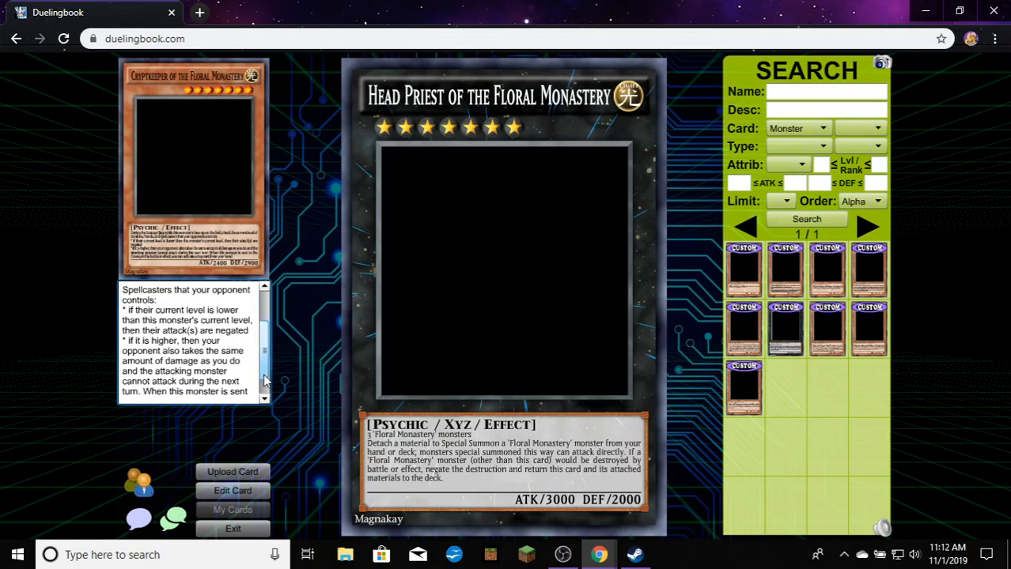
scroll(267, 371, down, 1)
scroll(267, 372, down, 2)
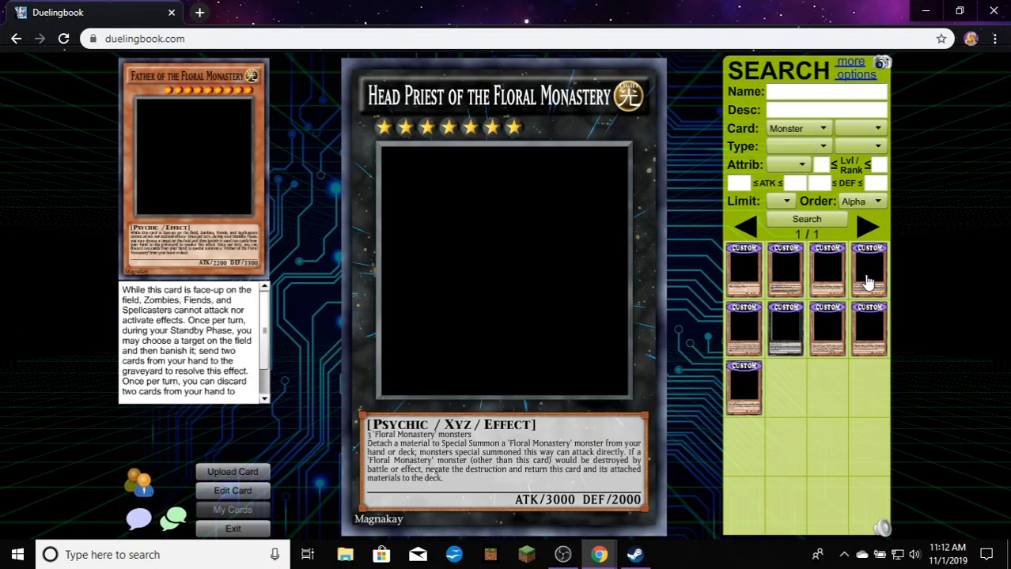
Open the Cryptkeeper of the Floral Monastery card from the custom card collection for editing
click(742, 332)
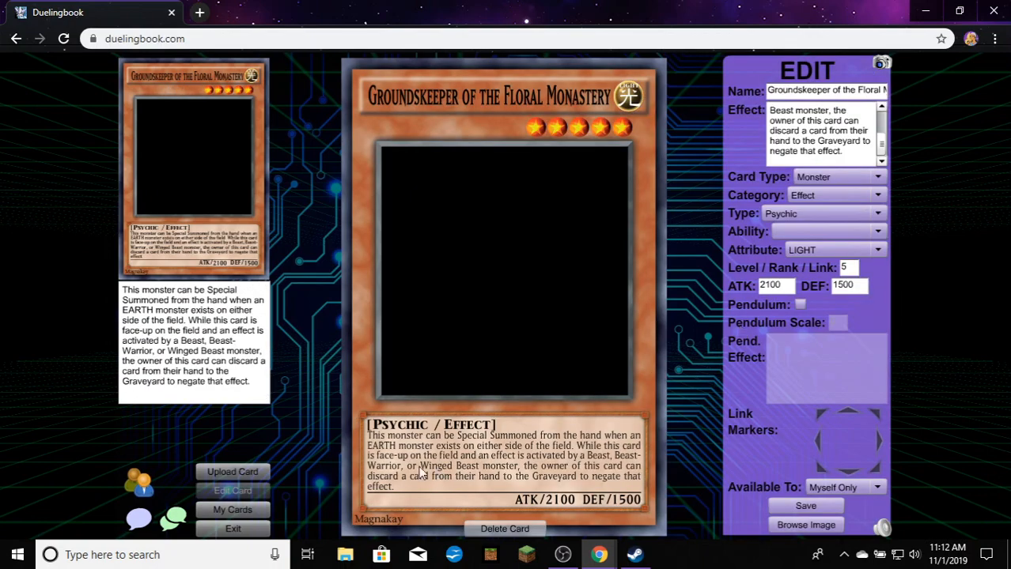
click(226, 509)
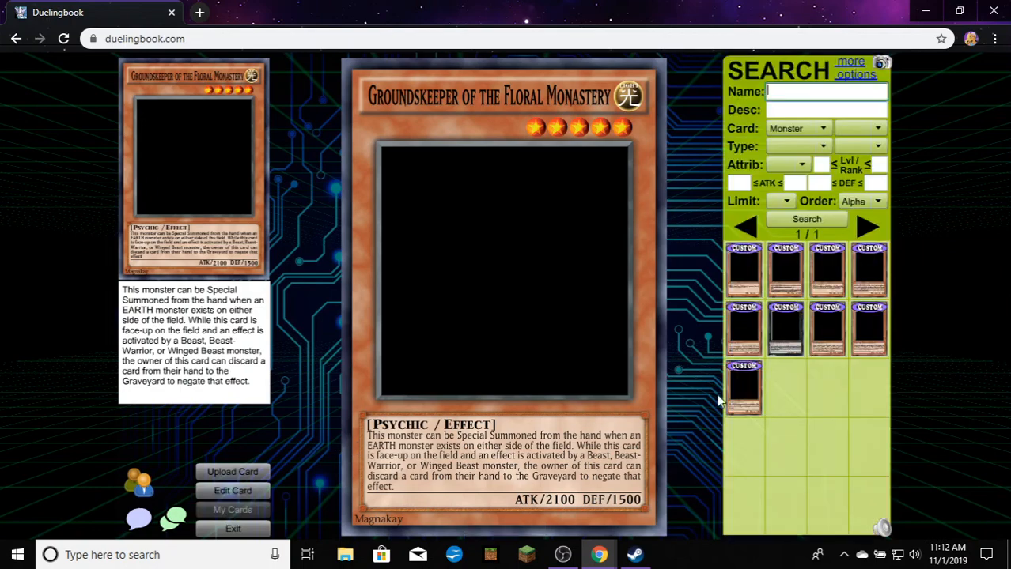
click(773, 267)
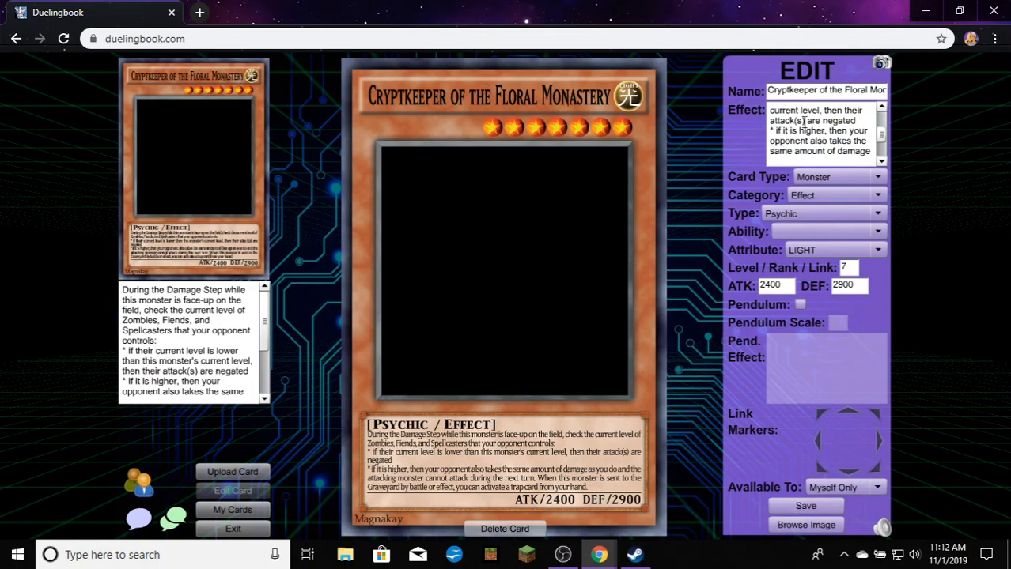
Capitalize "If" at the start of both bulleted conditions in the Cryptkeeper card's effect text
scroll(818, 143, down, 3)
scroll(852, 150, up, 3)
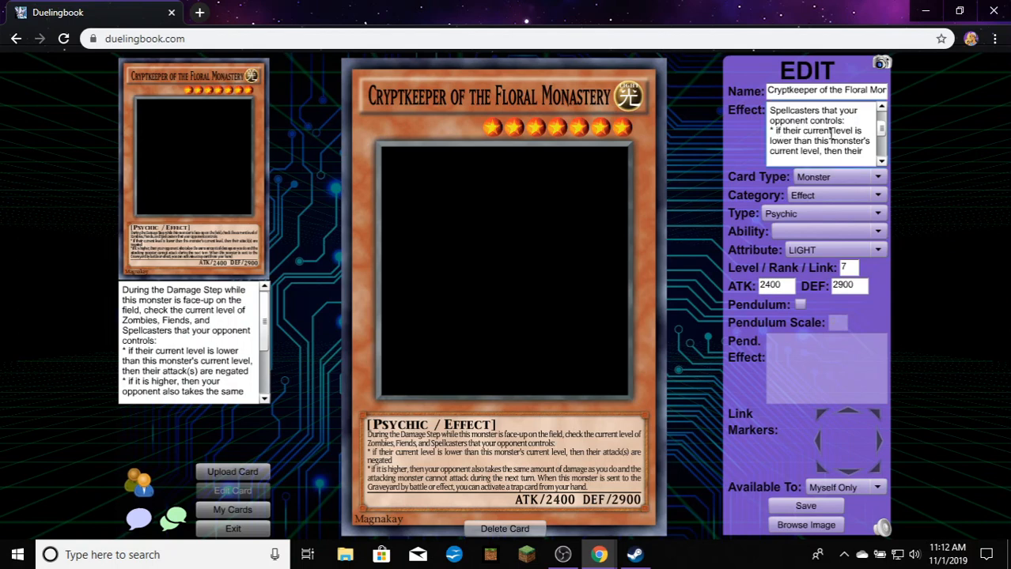
key(BackSpace)
text(I)
key(Down)
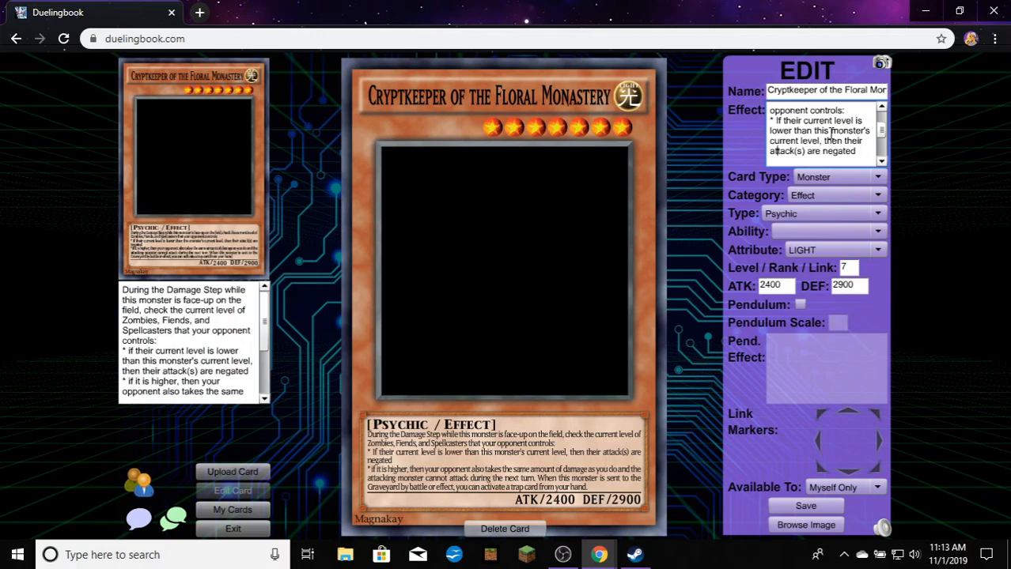
key(Down)
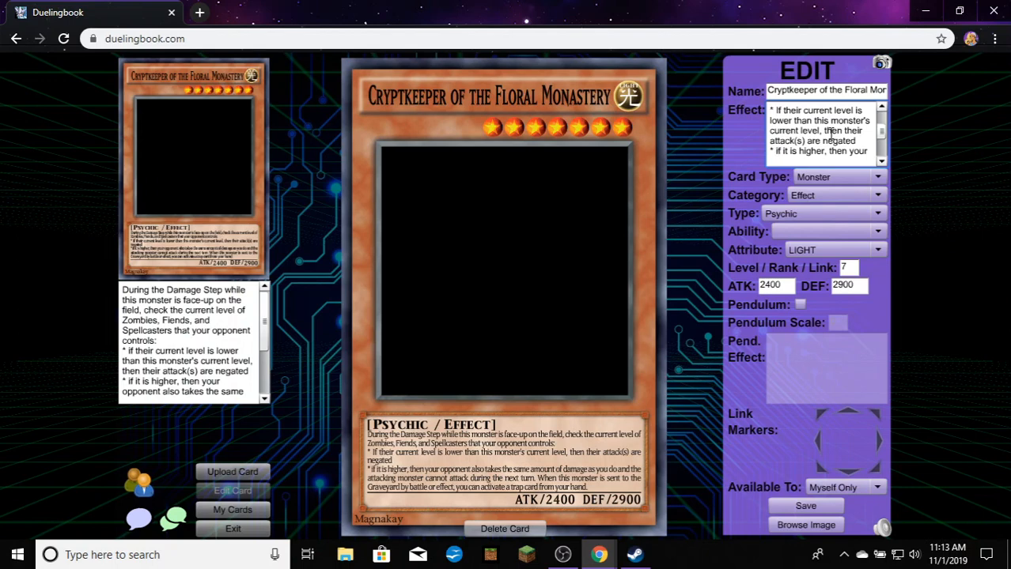
key(BackSpace)
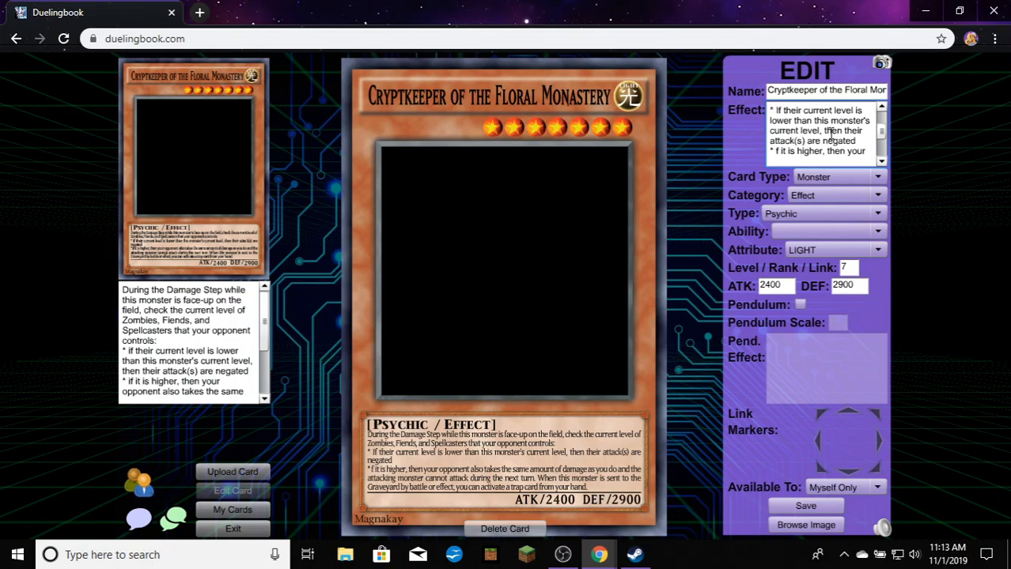
text(I)
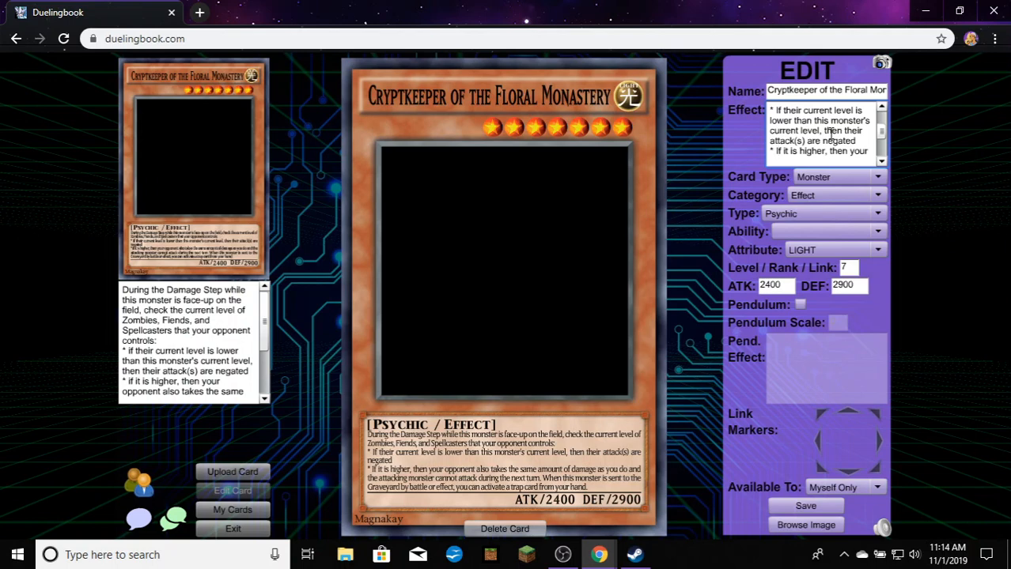
Review the Cryptkeeper card's effect text from the second bulleted condition and its opening Damage Step clause
key(Down)
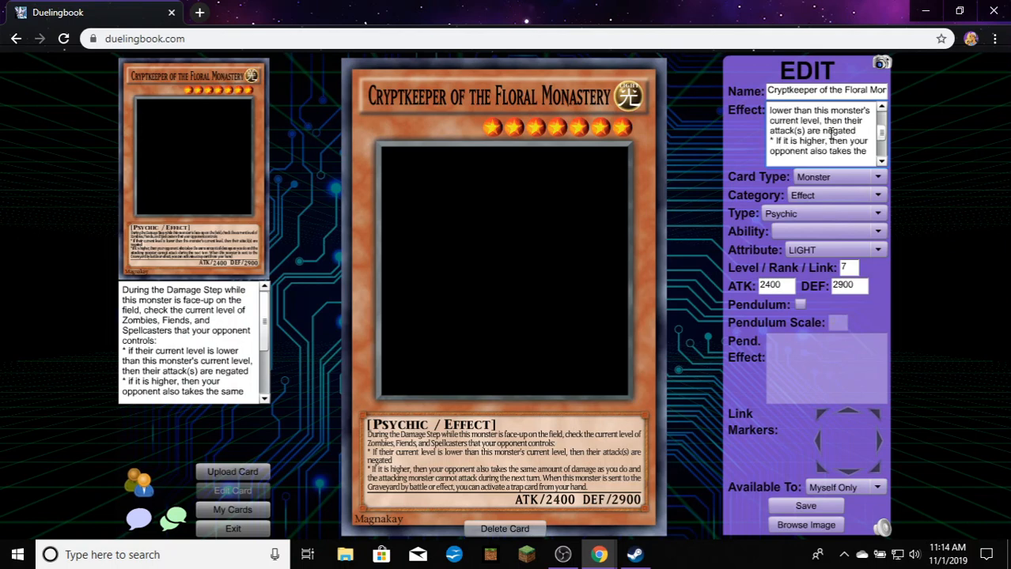
key(Down)
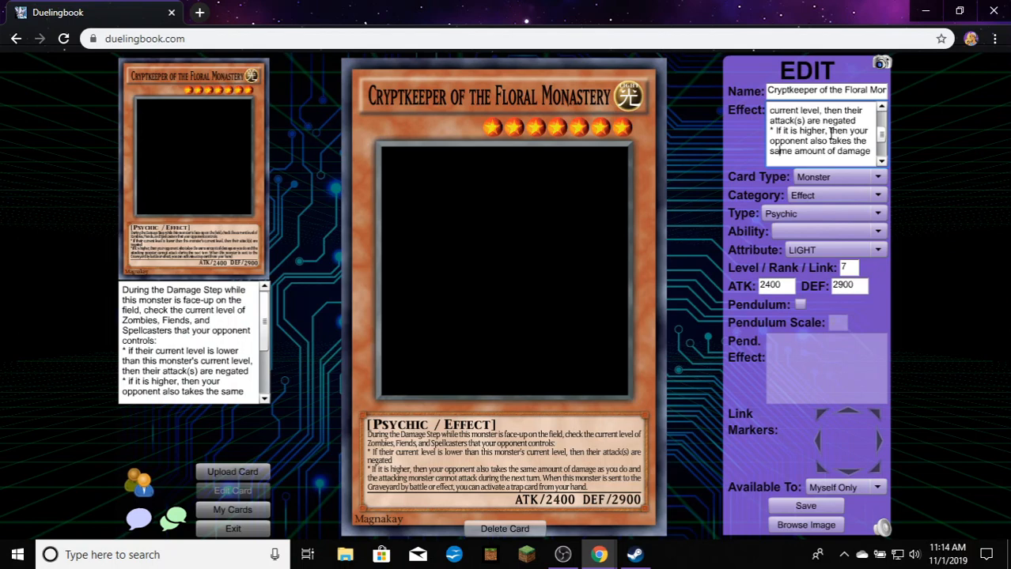
key(Down)
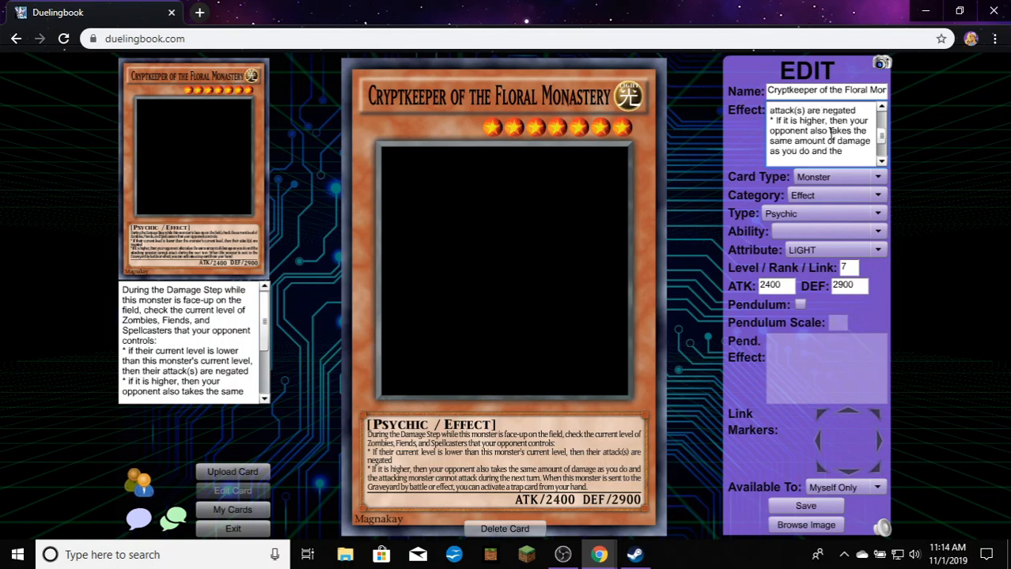
key(Down)
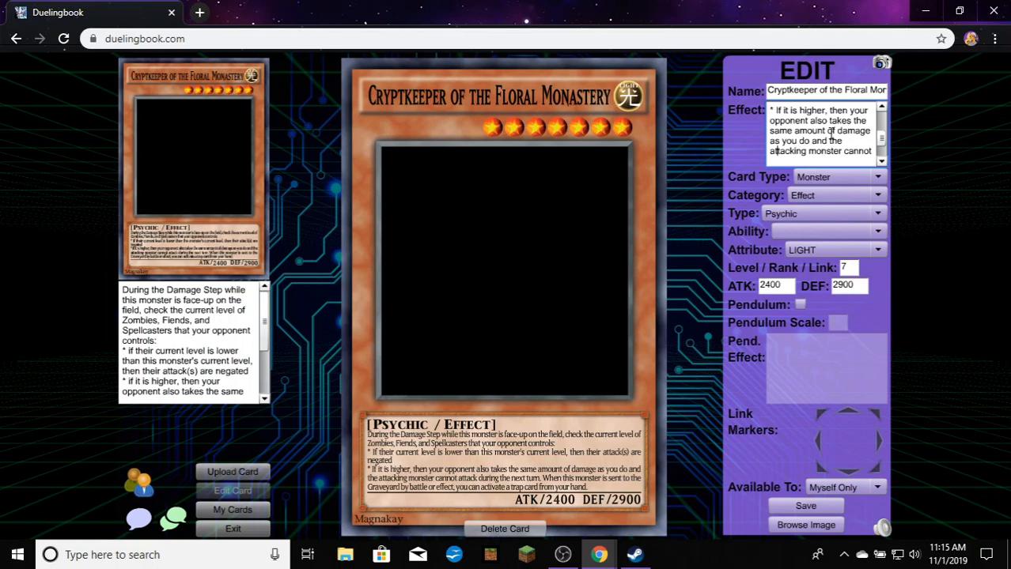
scroll(832, 131, up, 3)
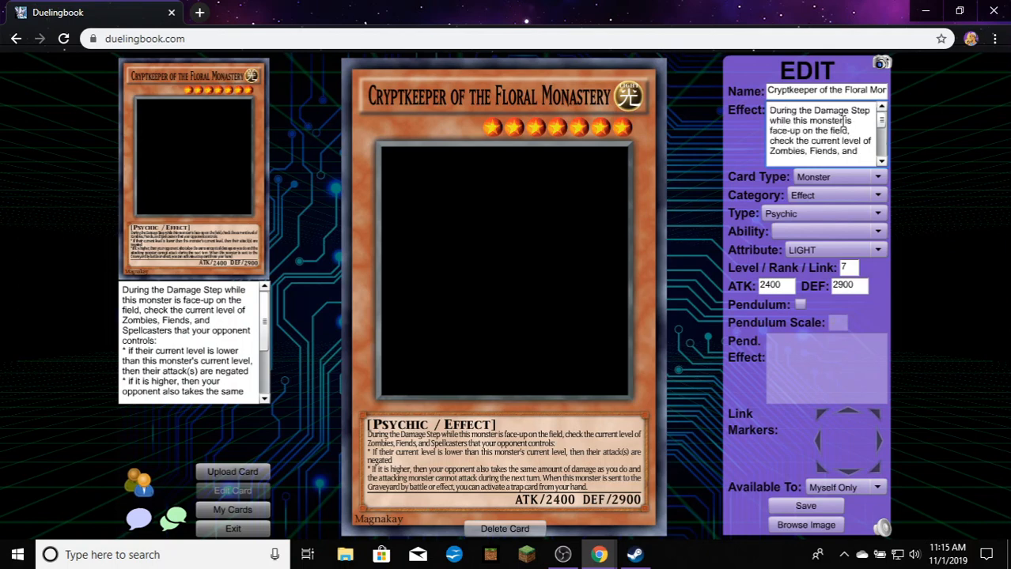
scroll(839, 116, down, 1)
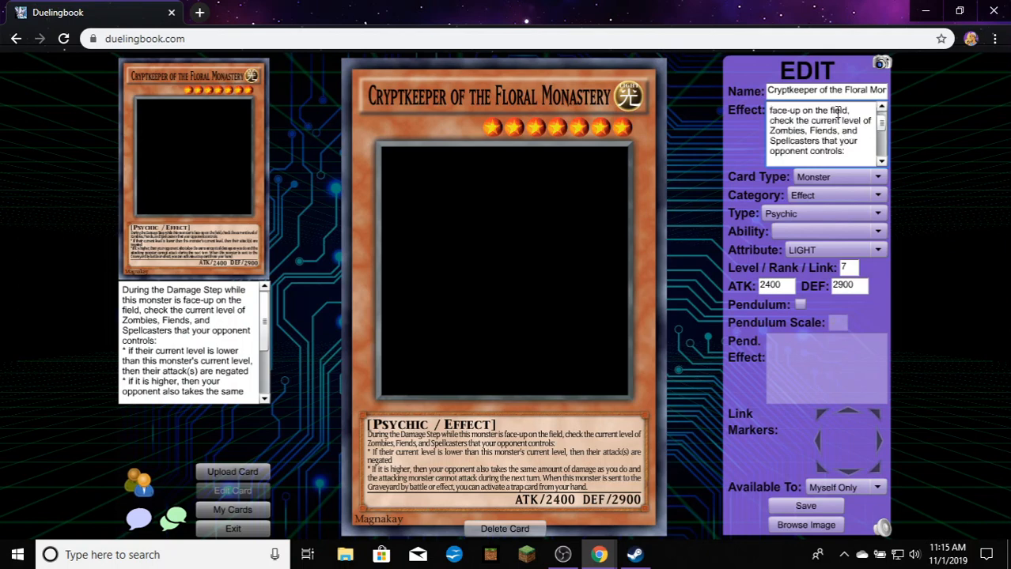
scroll(837, 113, up, 1)
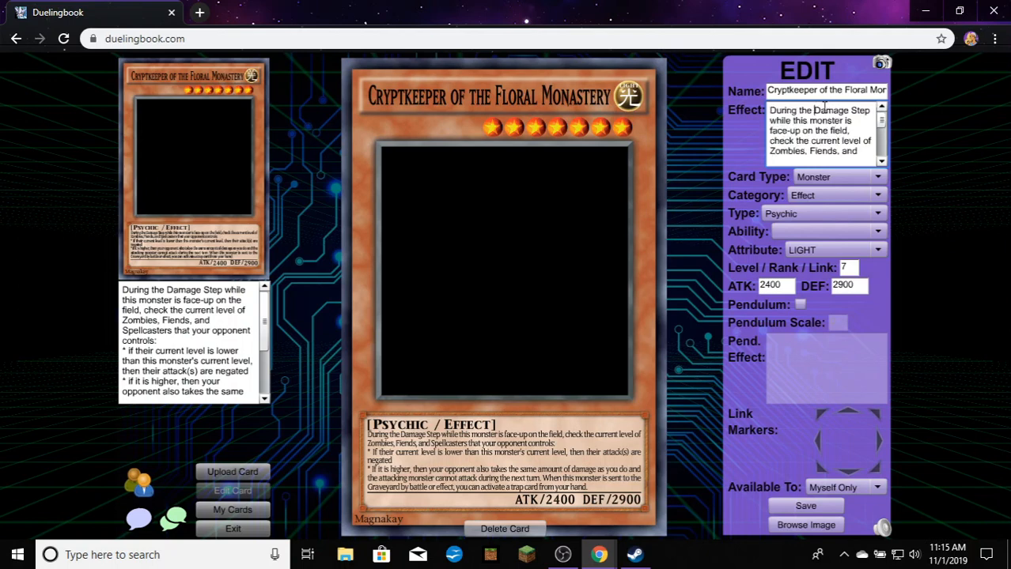
Replace "Damage Step" with "Battle Phase" in the opening clause of the Cryptkeeper card's effect text
double_click(826, 111)
drag(859, 110, 873, 111)
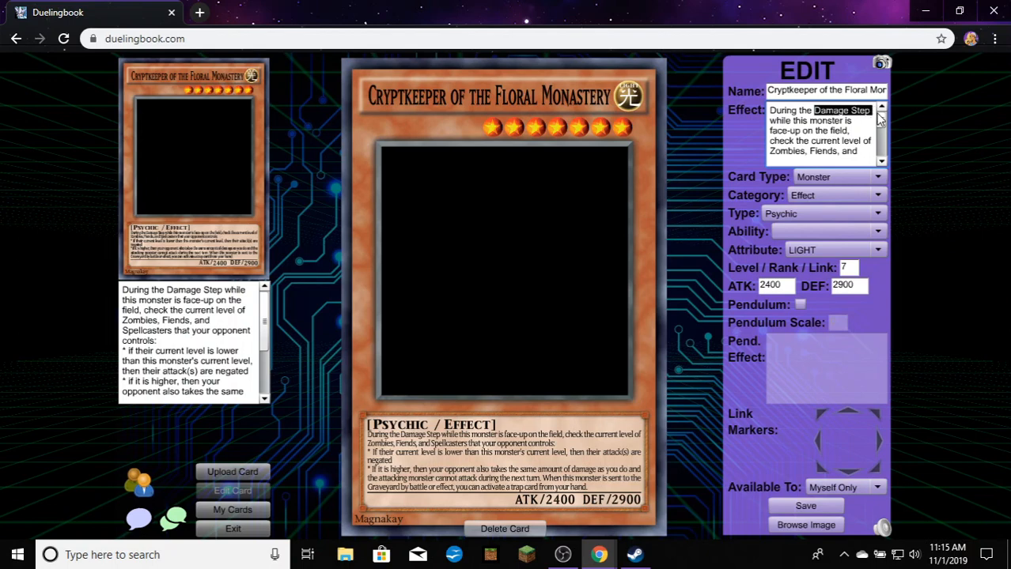
text(BTTL)
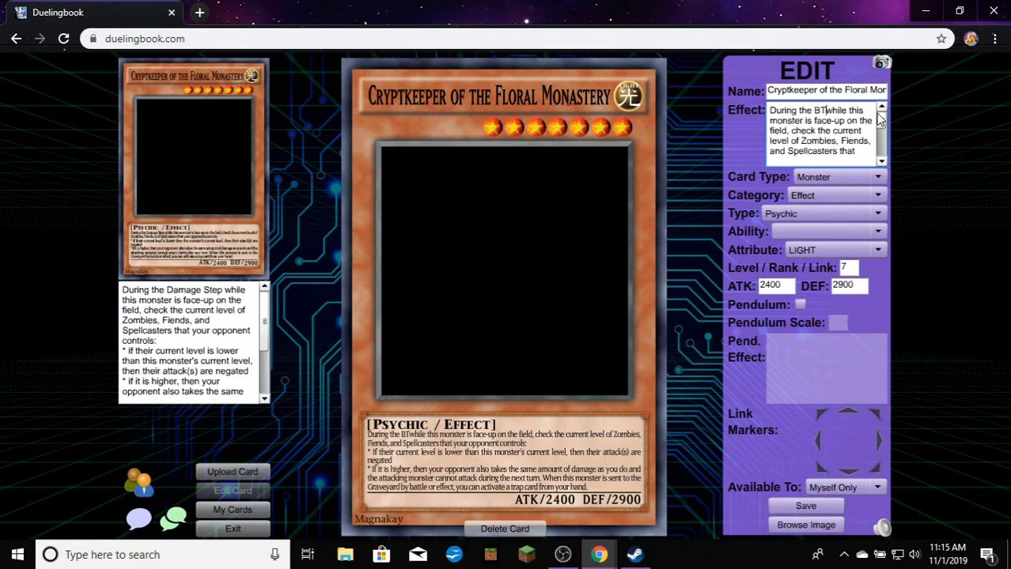
text(E pH)
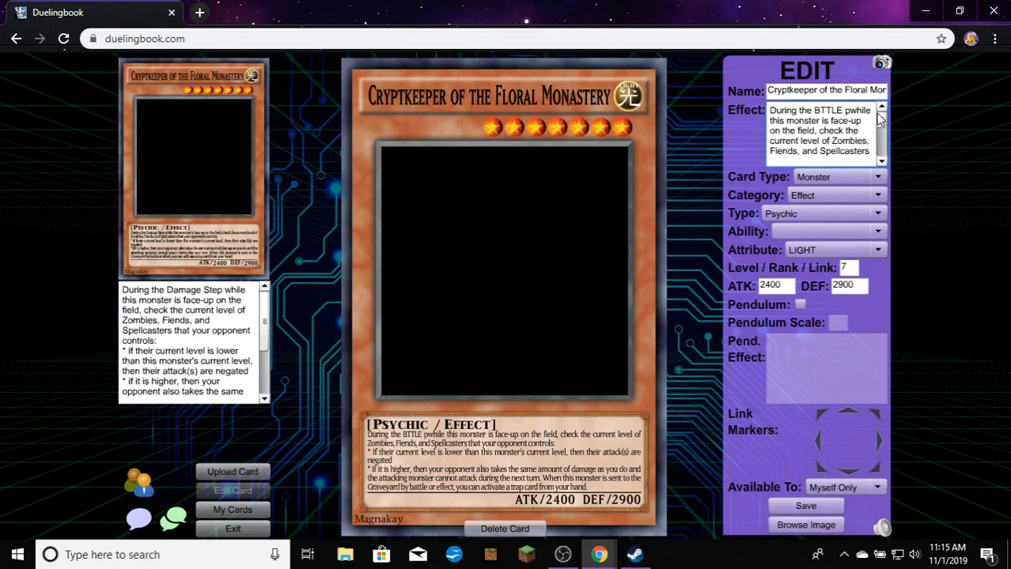
text(ASE)
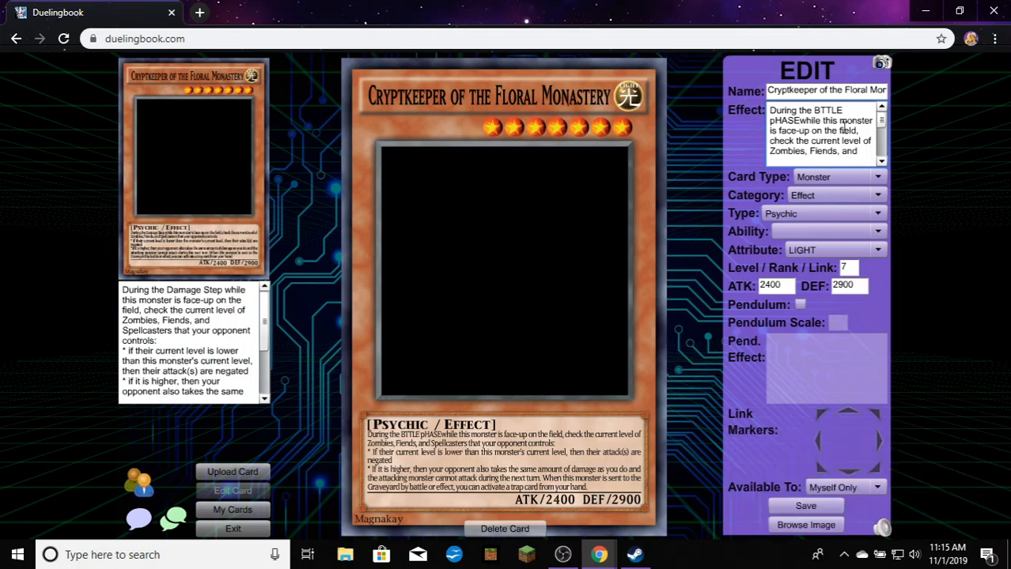
key(BackSpace)
key(BackSpace)
key(BackSpace)
key(BackSpace)
key(BackSpace)
key(BackSpace)
key(BackSpace)
key(BackSpace)
key(BackSpace)
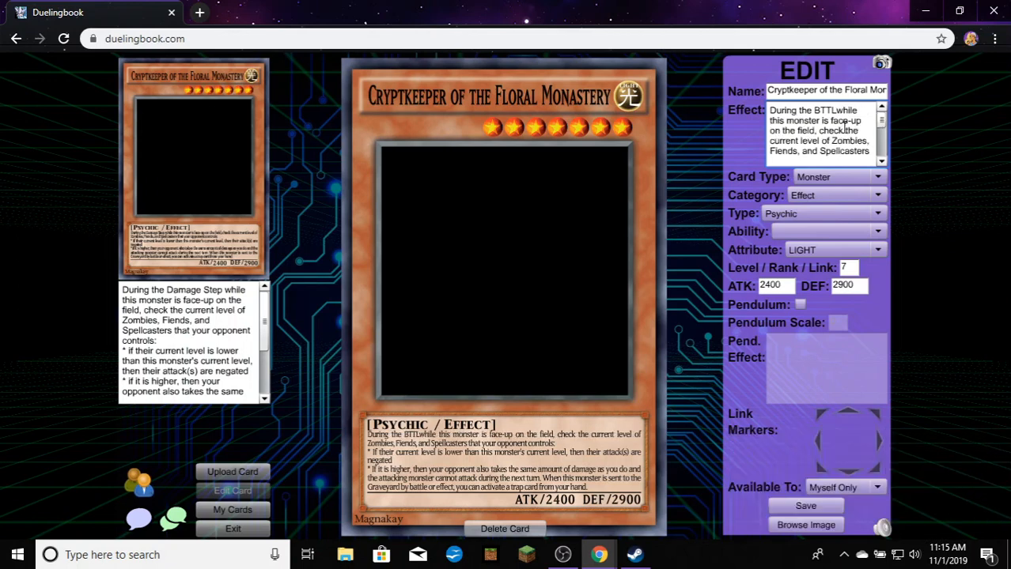
key(BackSpace)
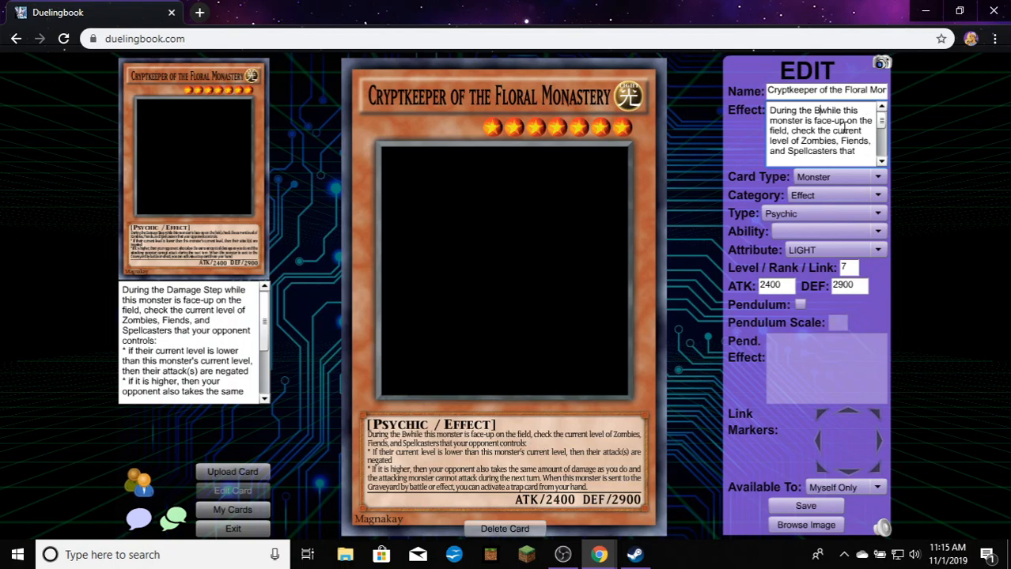
text(A)
key(BackSpace)
text(attle )
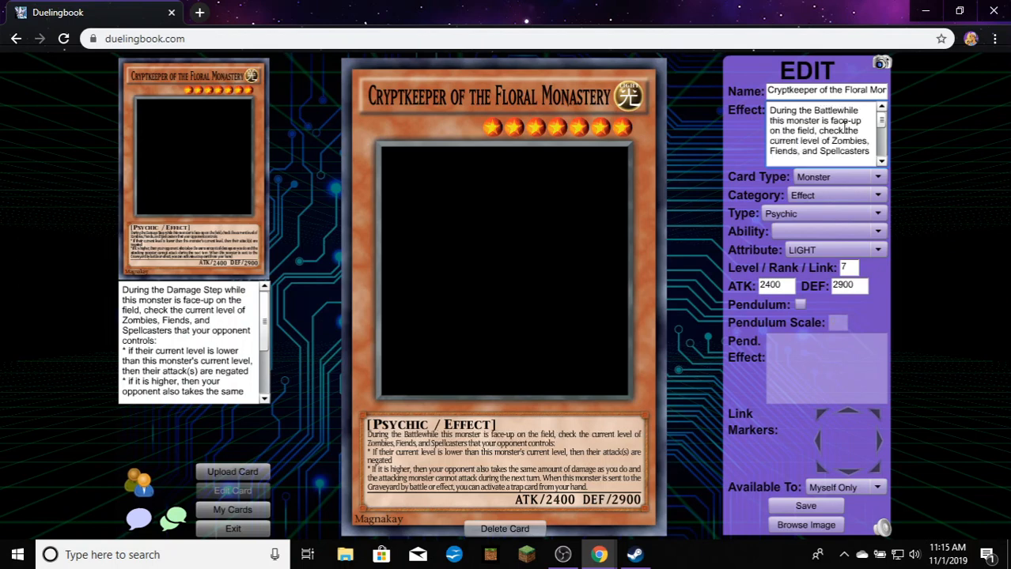
text(Phas)
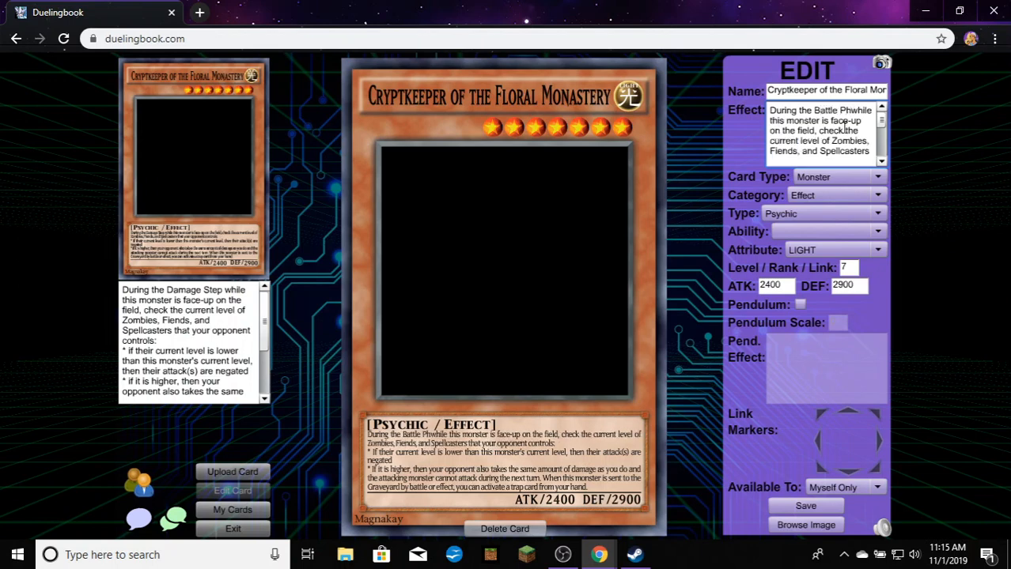
text(e)
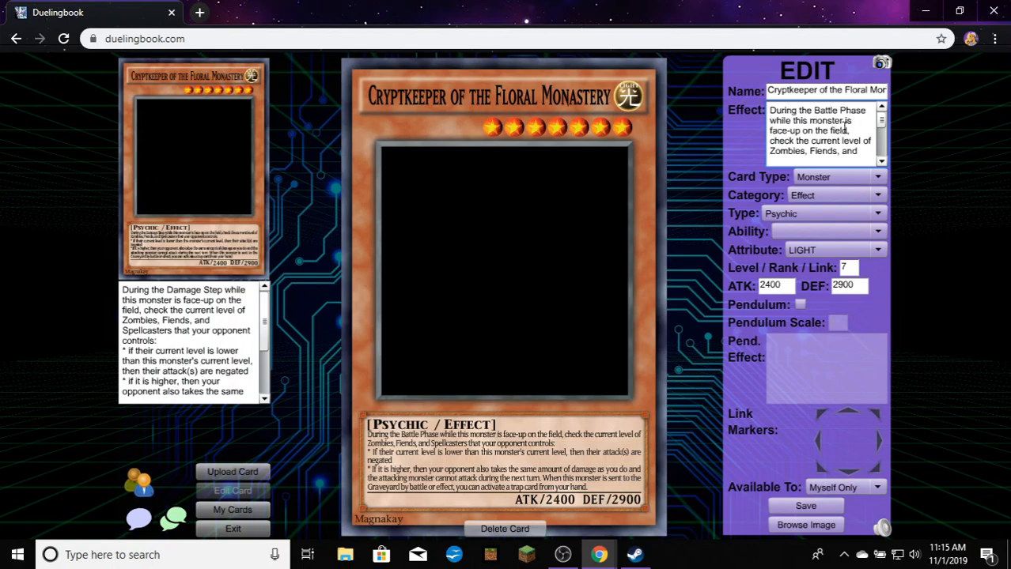
Insert "battle" before "damage" in the second bulleted condition of the Cryptkeeper card's effect text
scroll(842, 138, down, 2)
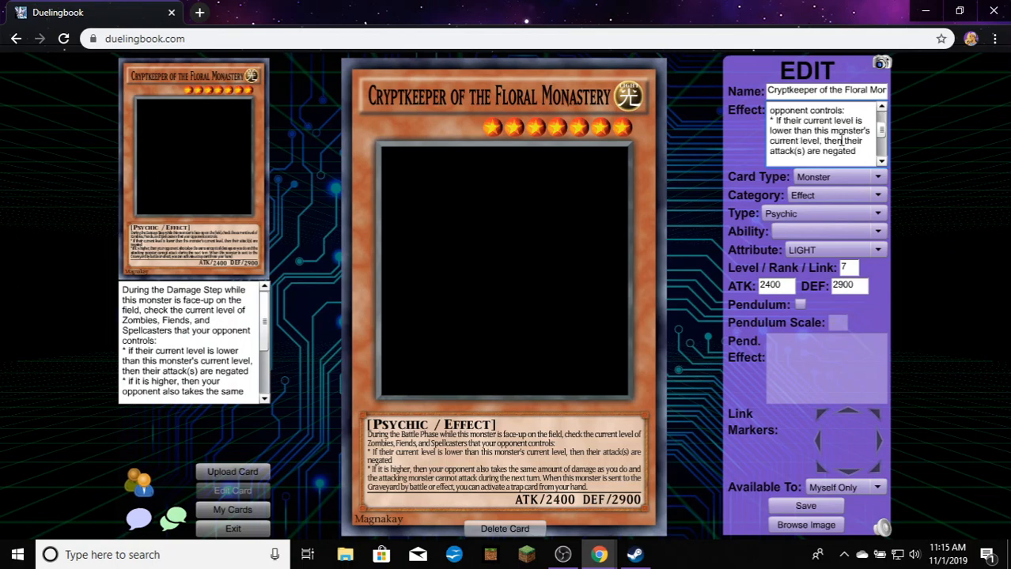
scroll(840, 126, up, 2)
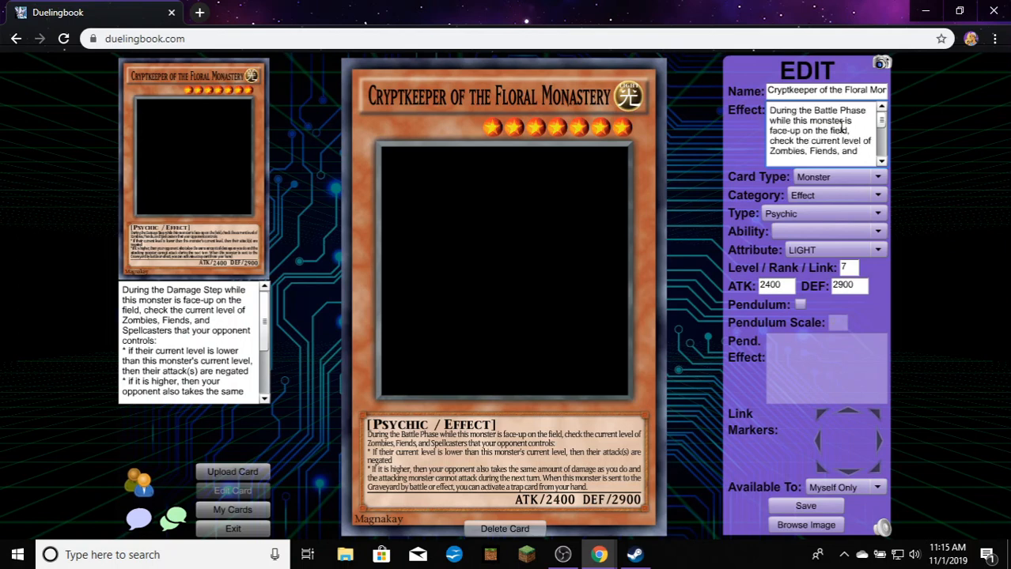
key(Down)
key(Down)
key(Down)
key(Down)
key(Down)
key(Down)
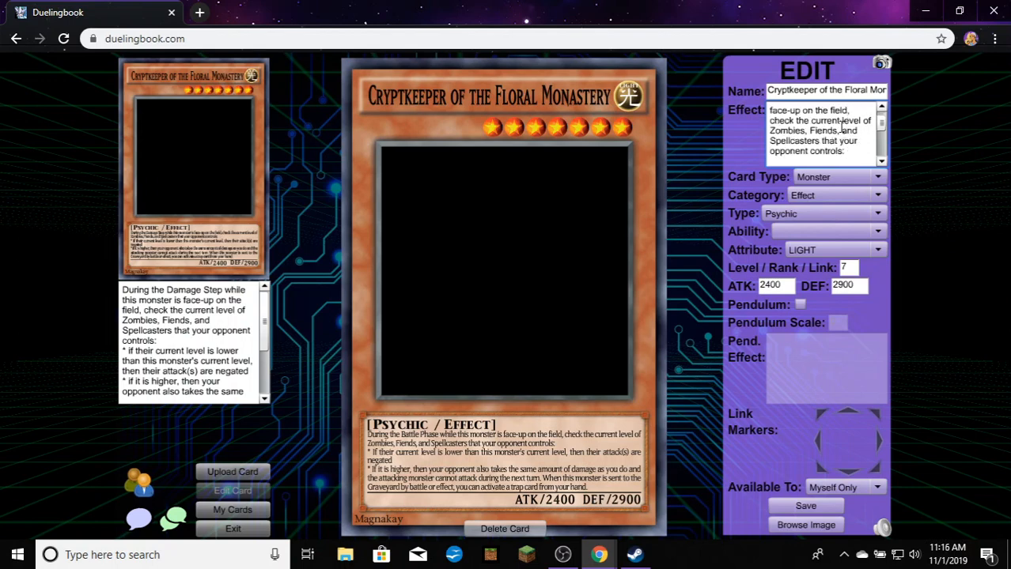
key(Down)
key(Down)
key(Down)
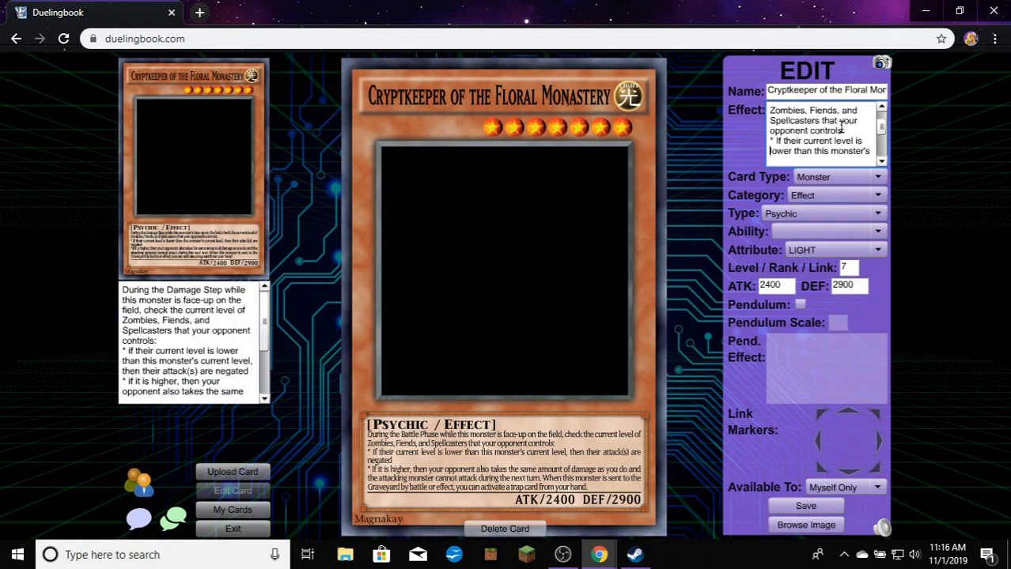
key(Down)
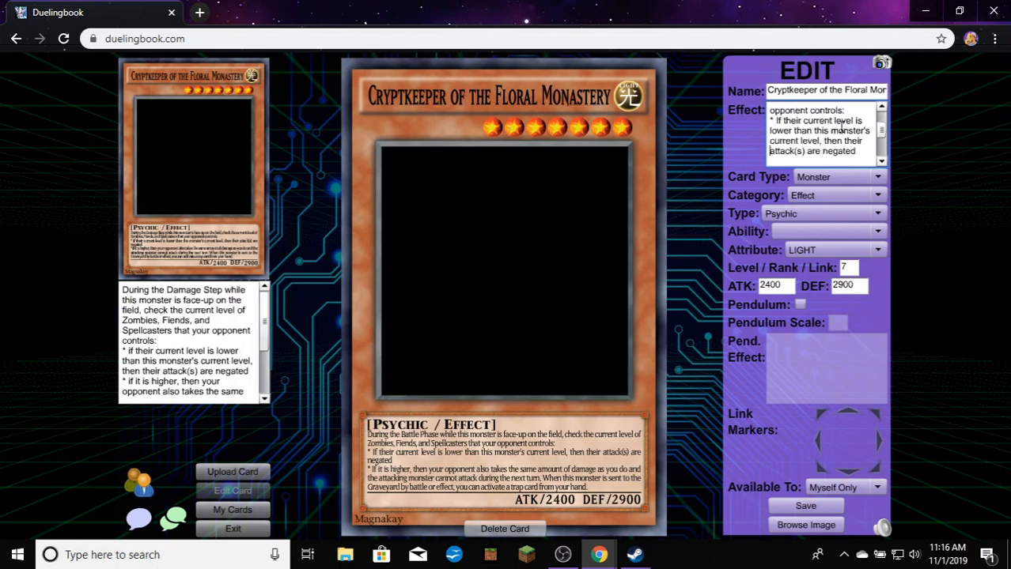
key(Down)
key(Down)
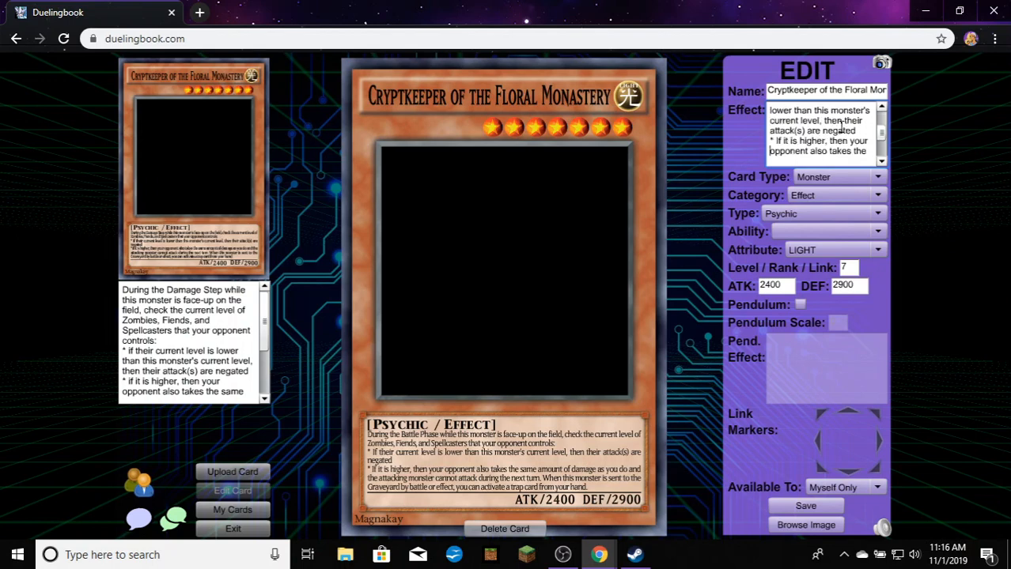
key(Down)
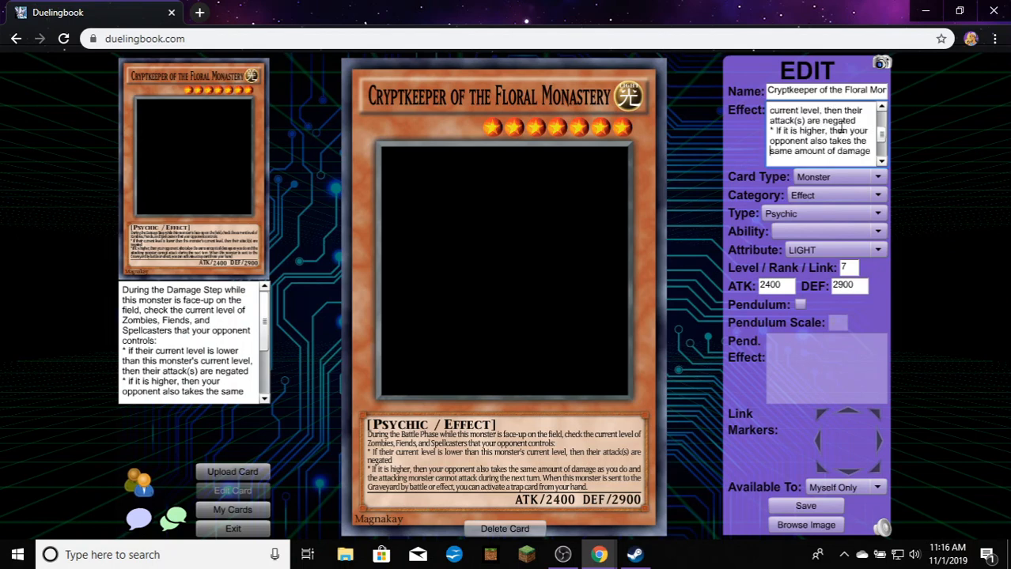
key(Down)
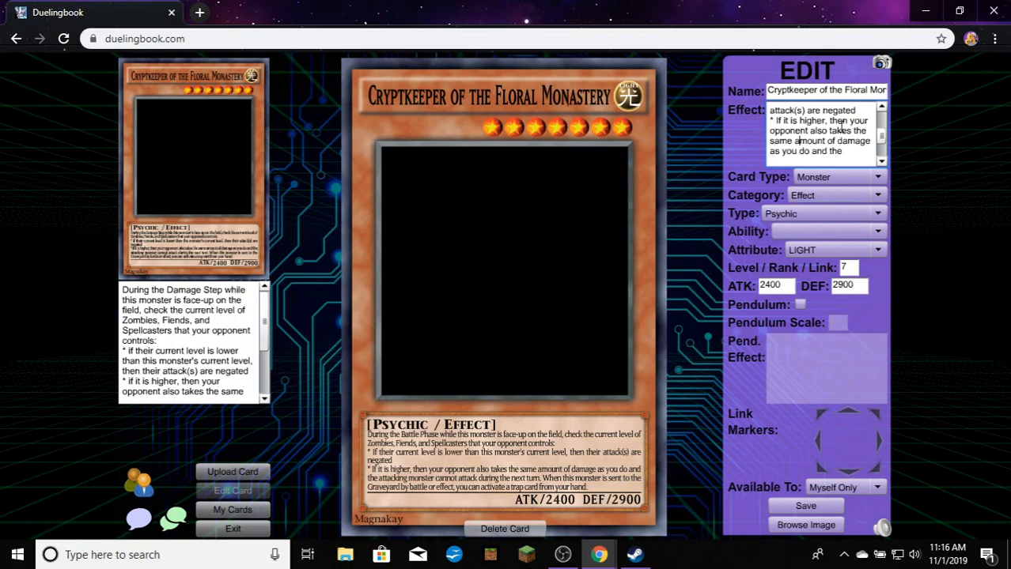
key(Right)
key(Right)
key(Right)
key(Right)
key(Right)
key(Right)
key(Right)
key(Right)
key(Left)
text(battle)
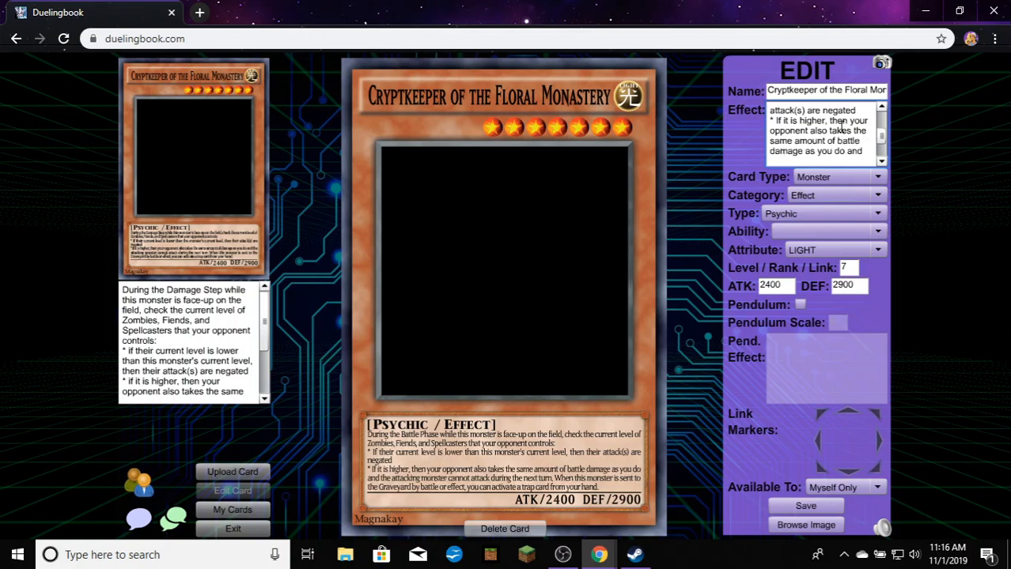
Insert "opponent's" before "next turn" in the clause about the attacking monster
key(Down)
key(Down)
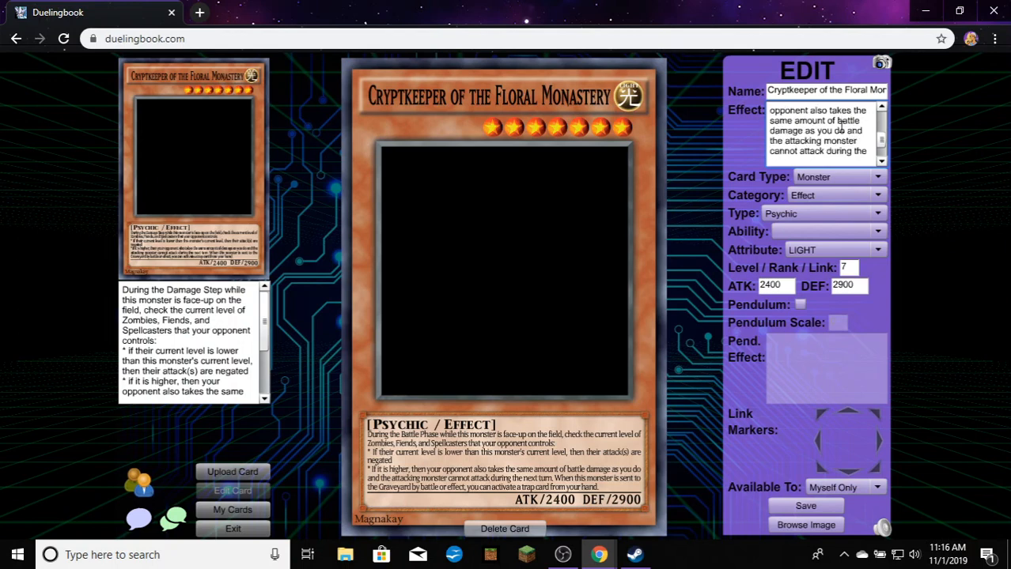
key(Down)
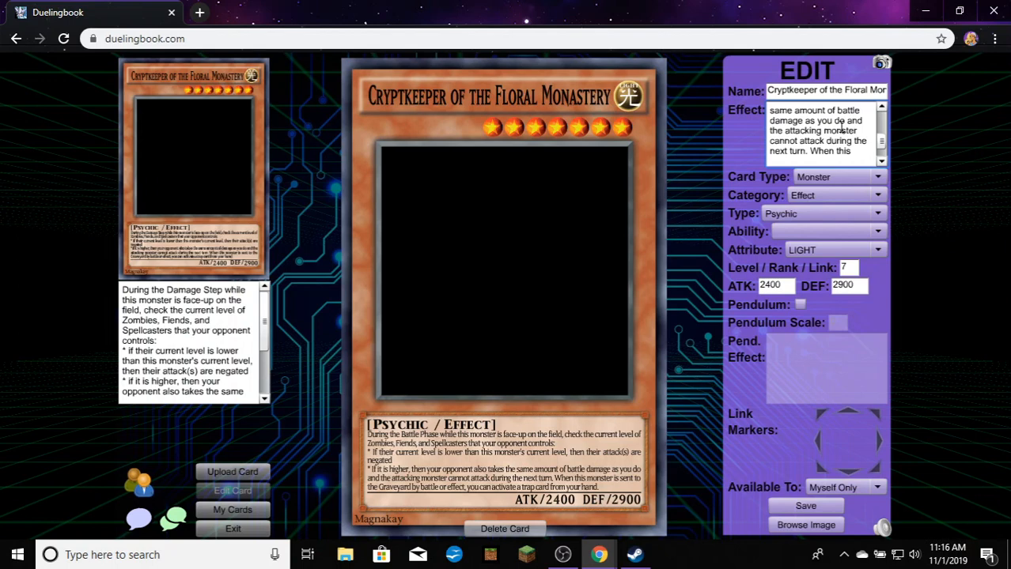
text(oppon)
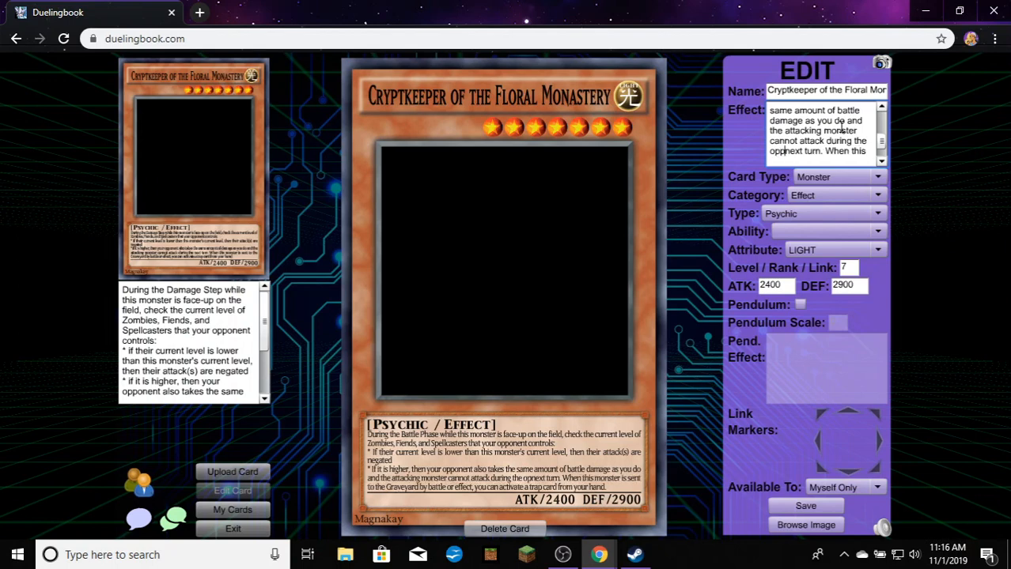
text(ent's)
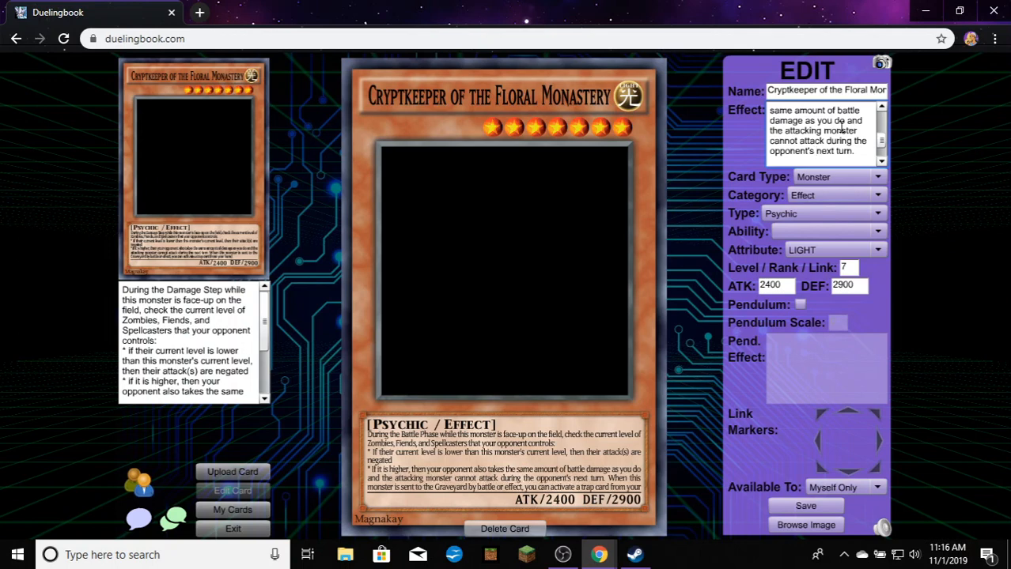
Review the Cryptkeeper card's effect text through its Graveyard clause and back up to the first bulleted condition
key(Down)
key(Down)
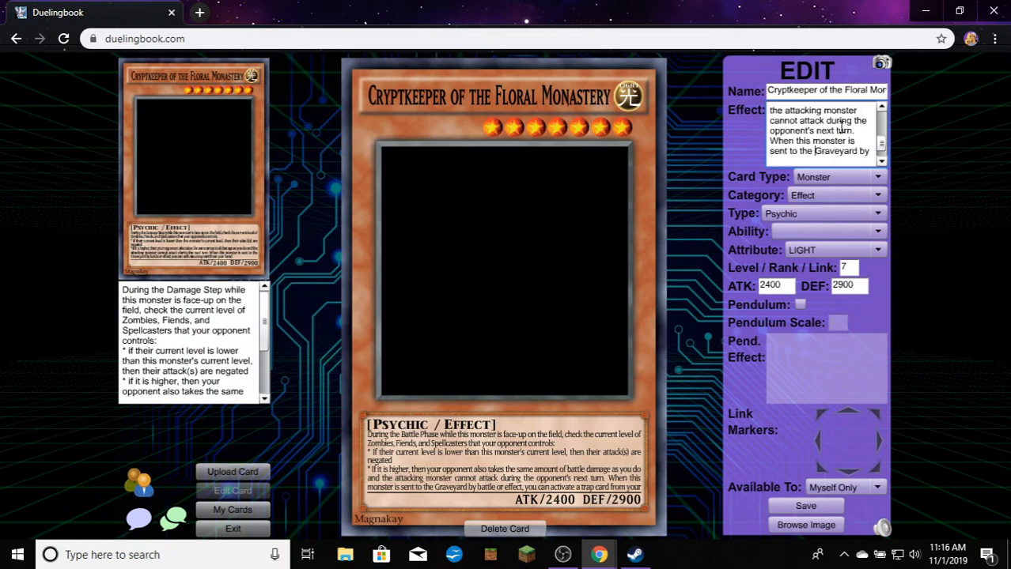
key(Down)
key(Down)
key(Down)
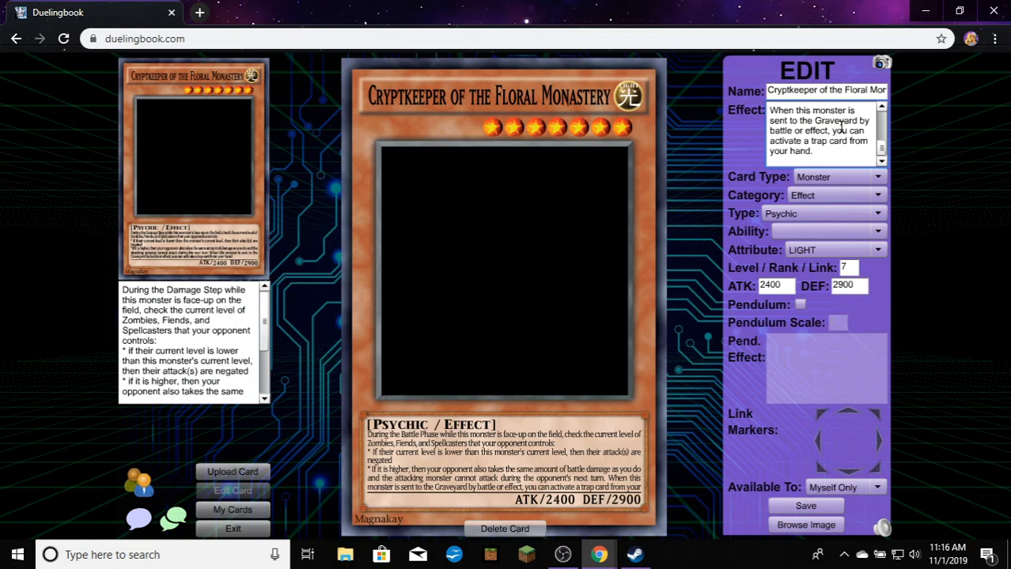
key(Up)
key(Up)
key(Up)
key(Up)
key(Up)
key(Up)
key(Up)
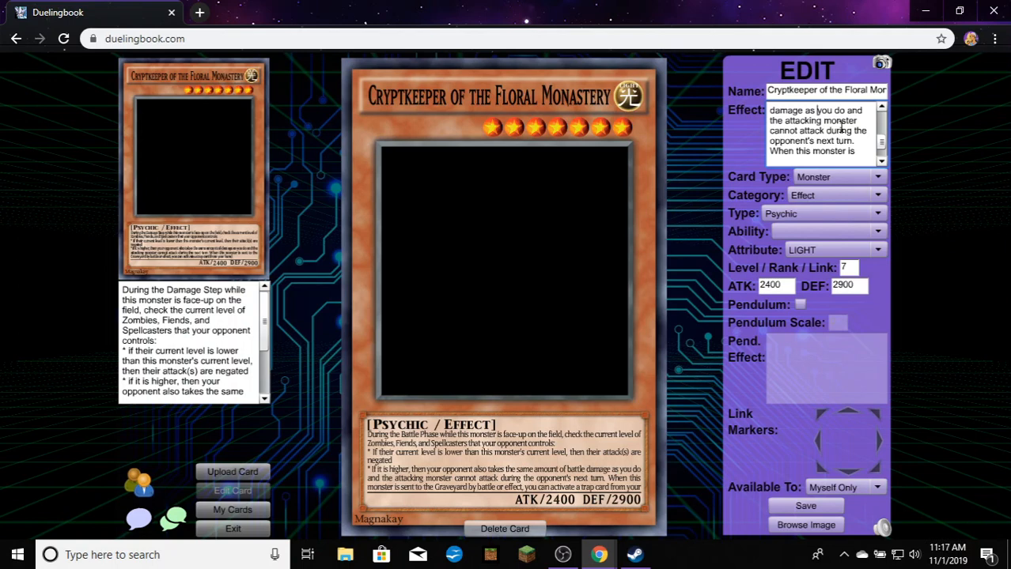
key(Up)
key(Up)
key(Up)
key(Up)
key(Up)
key(Up)
key(Up)
key(Up)
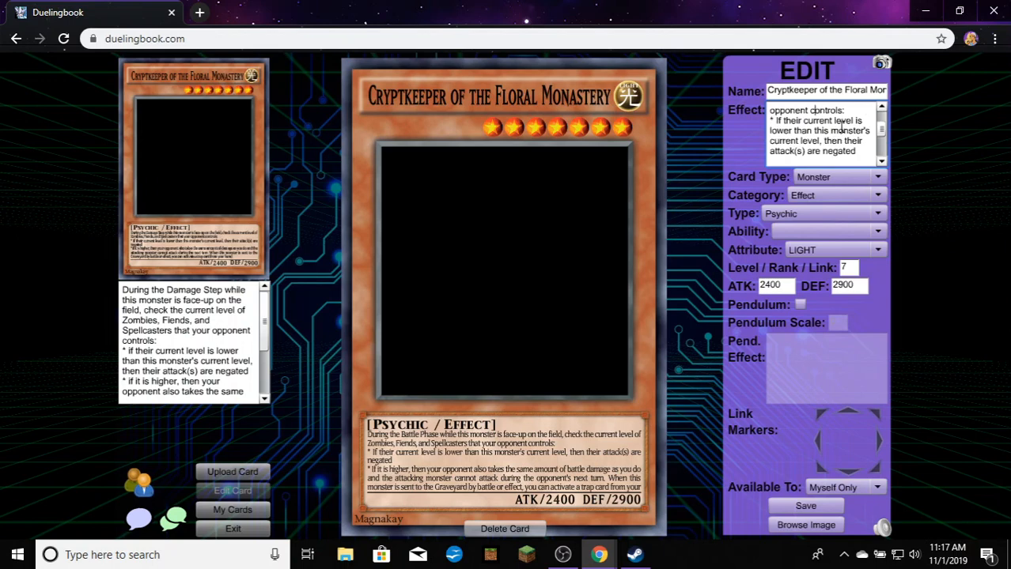
Delete the second bulleted condition's wording about the opponent taking battle damage, up to the clause about the attacking monster
key(Down)
key(Down)
key(Down)
key(Down)
key(Down)
key(Down)
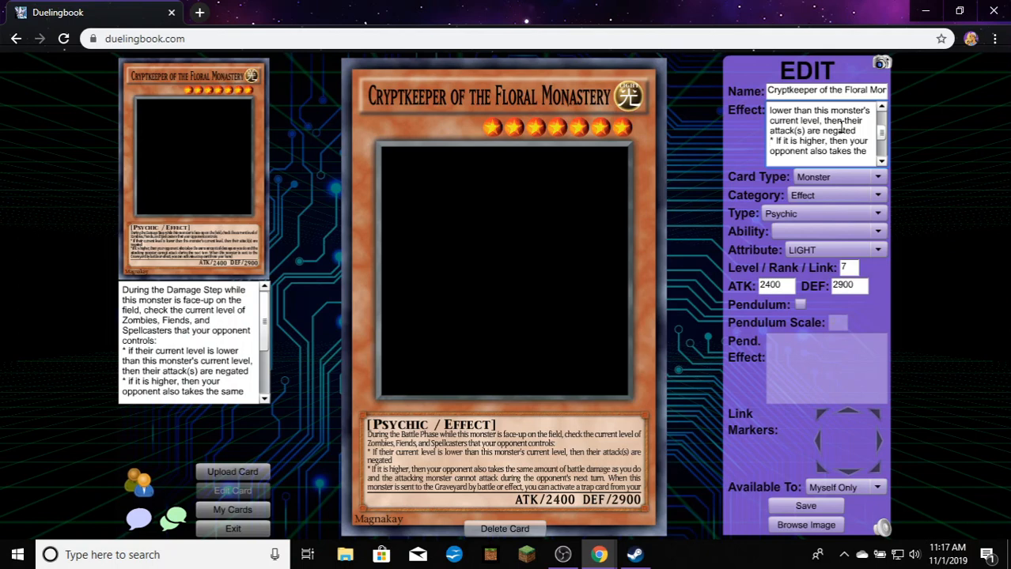
key(BackSpace)
key(BackSpace)
key(Delete)
key(Delete)
key(Delete)
key(Delete)
key(Delete)
key(Delete)
key(Delete)
key(Delete)
key(Delete)
key(Delete)
key(Delete)
key(Delete)
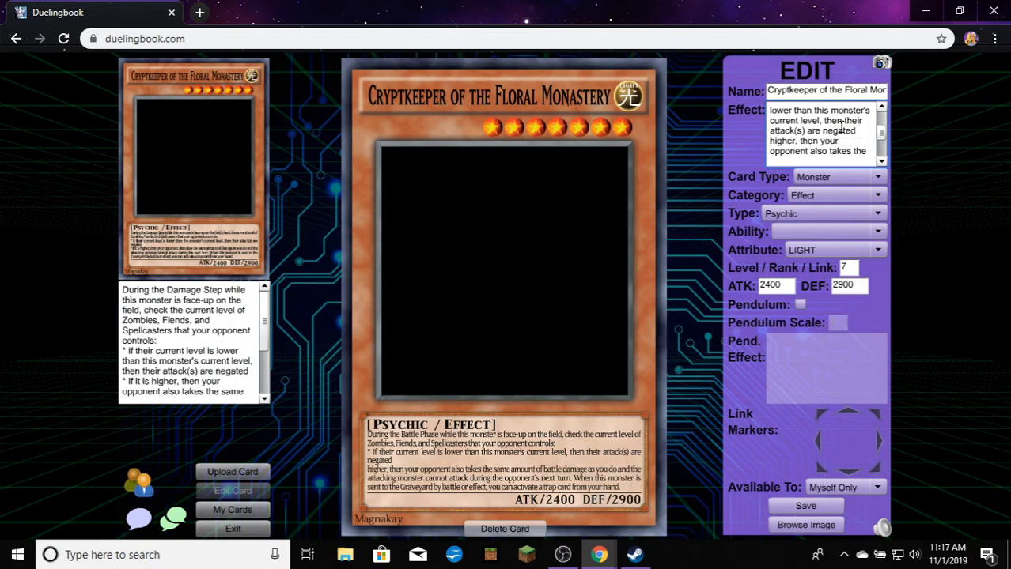
key(Delete)
key(Delete)
key(Delete)
key(Delete)
key(Delete)
key(Delete)
key(Delete)
key(Delete)
key(Delete)
key(Delete)
key(Delete)
key(Delete)
key(Delete)
key(Delete)
key(Delete)
key(Delete)
key(Delete)
key(Delete)
key(Delete)
key(Delete)
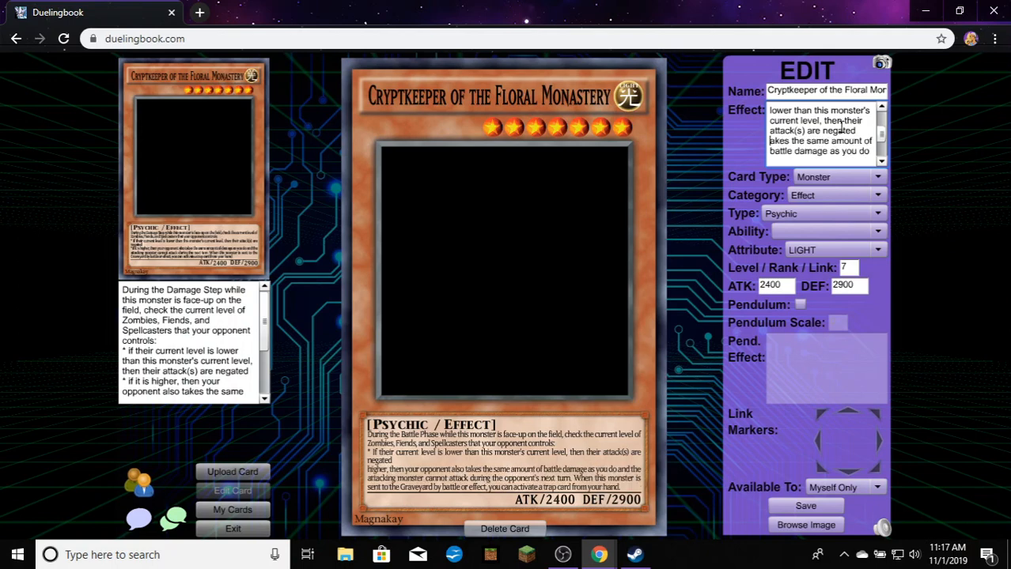
key(Delete)
key(Delete)
key(Delete)
key(Delete)
key(Delete)
key(Delete)
key(Delete)
key(Delete)
key(Delete)
key(Delete)
key(Delete)
key(Delete)
key(Delete)
key(Delete)
key(Delete)
key(Delete)
key(Delete)
key(Delete)
key(Delete)
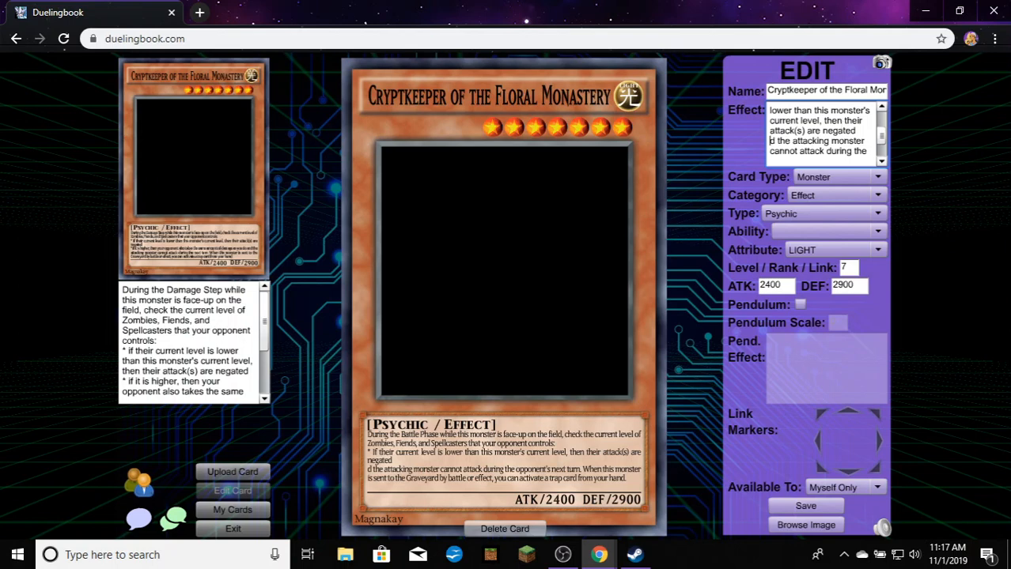
Discard the unsaved text edits by reopening the Cryptkeeper of the Floral Monastery card from the custom card collection for editing
click(232, 510)
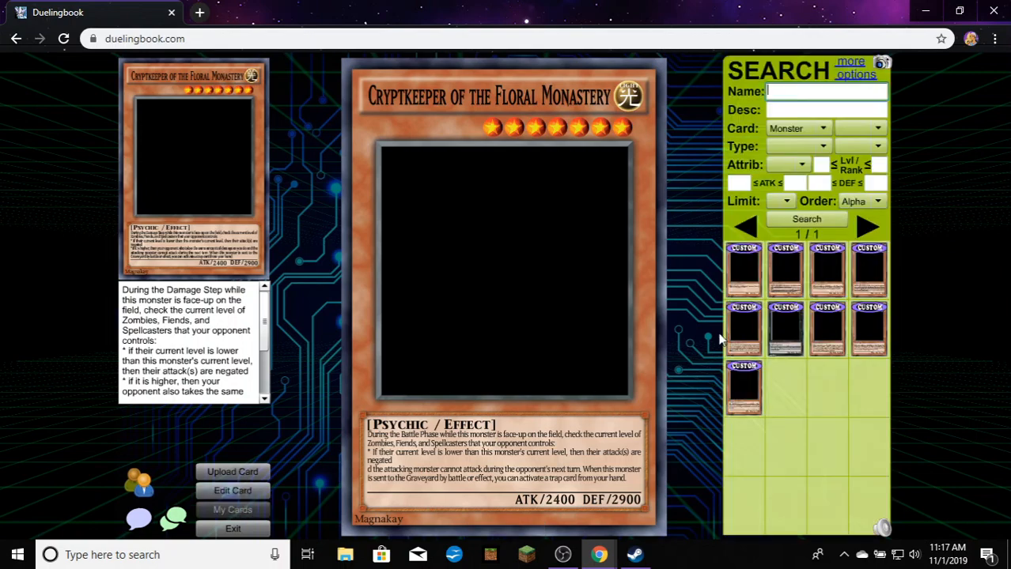
mouse_move(743, 340)
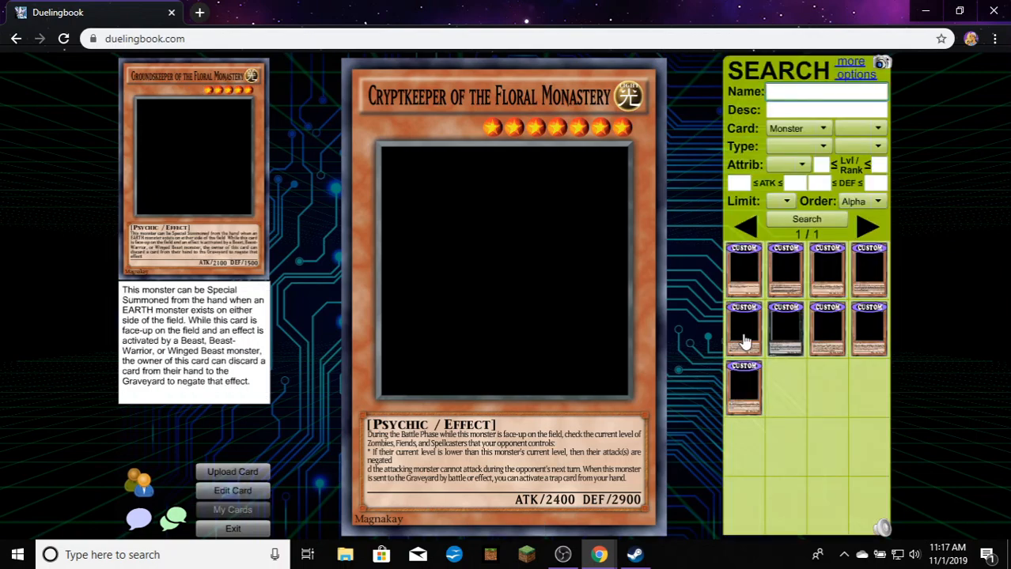
mouse_move(793, 269)
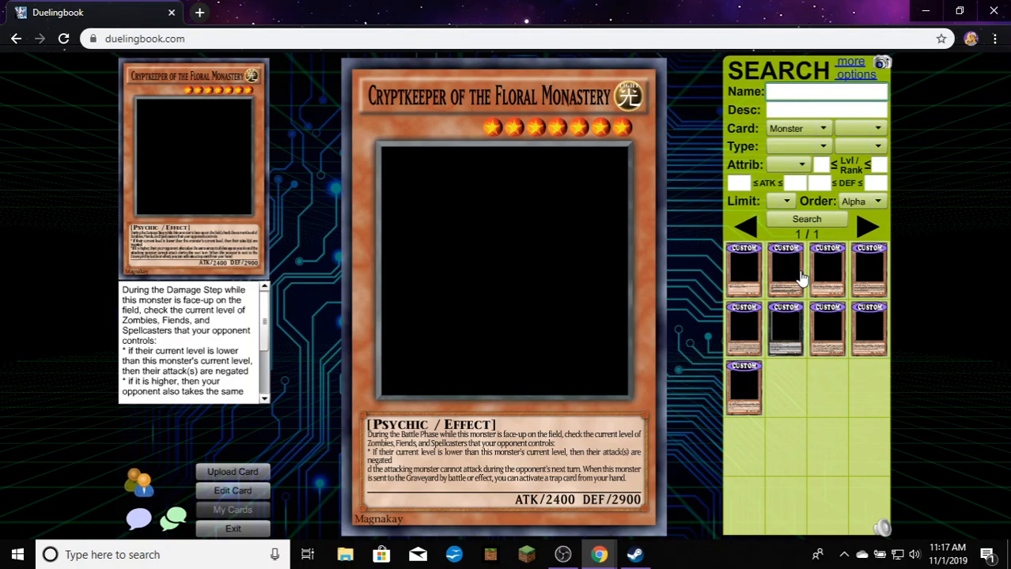
click(799, 273)
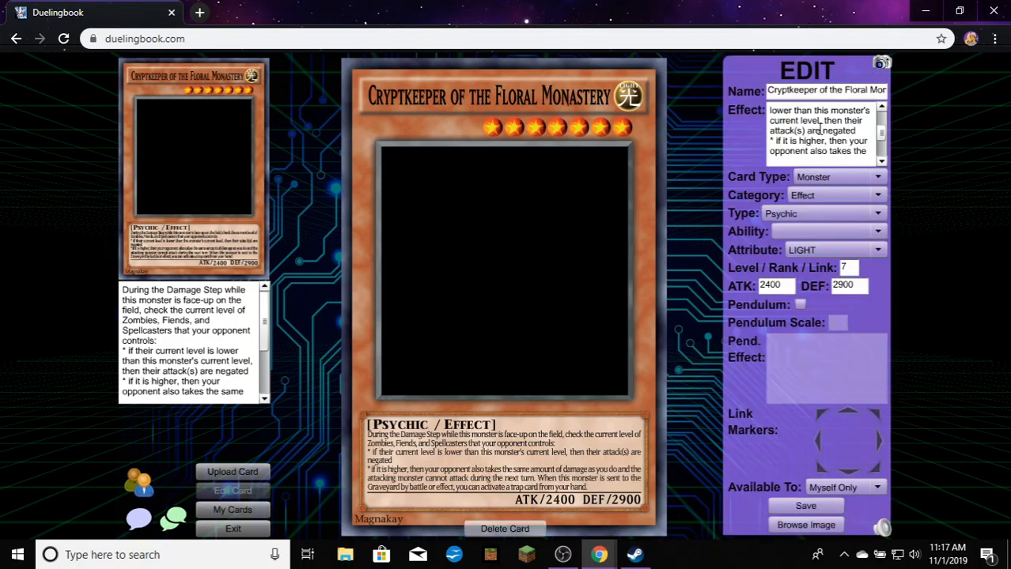
scroll(820, 128, down, 3)
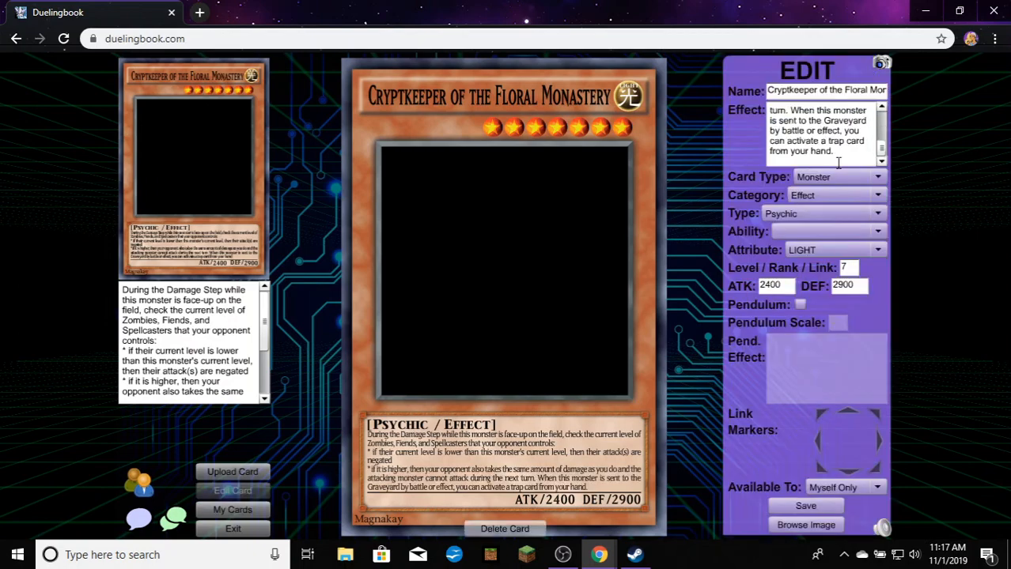
Delete "while this monster is face-up on the field" from the opening sentence of the Cryptkeeper's effect text
scroll(836, 162, up, 2)
scroll(837, 162, up, 3)
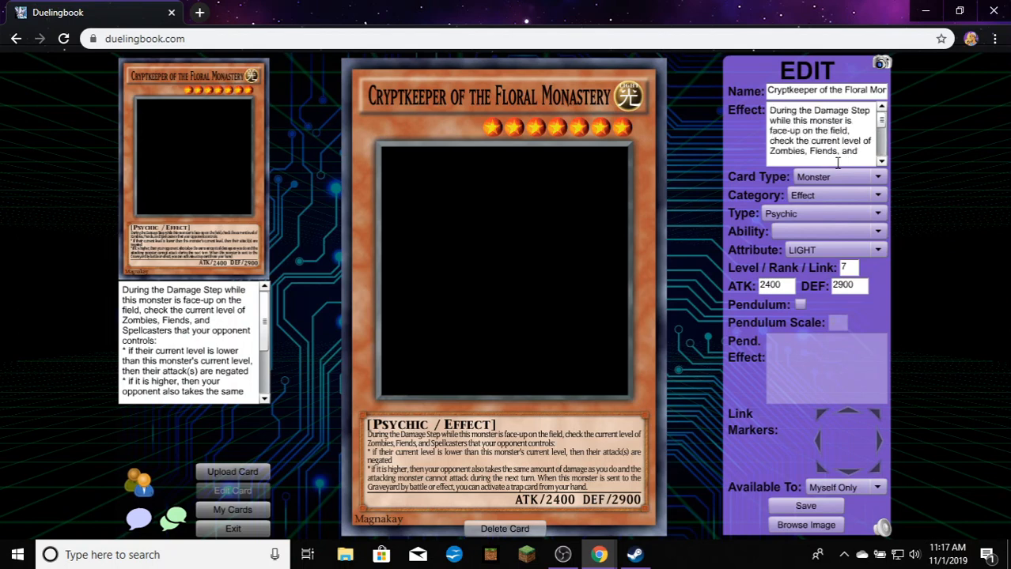
drag(263, 325, 266, 286)
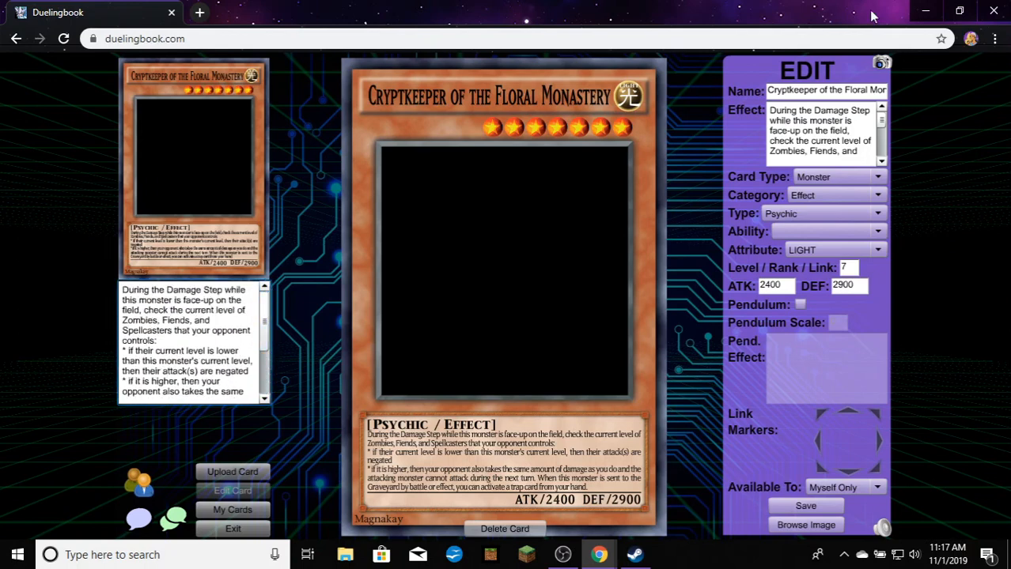
scroll(822, 143, down, 1)
scroll(823, 142, down, 2)
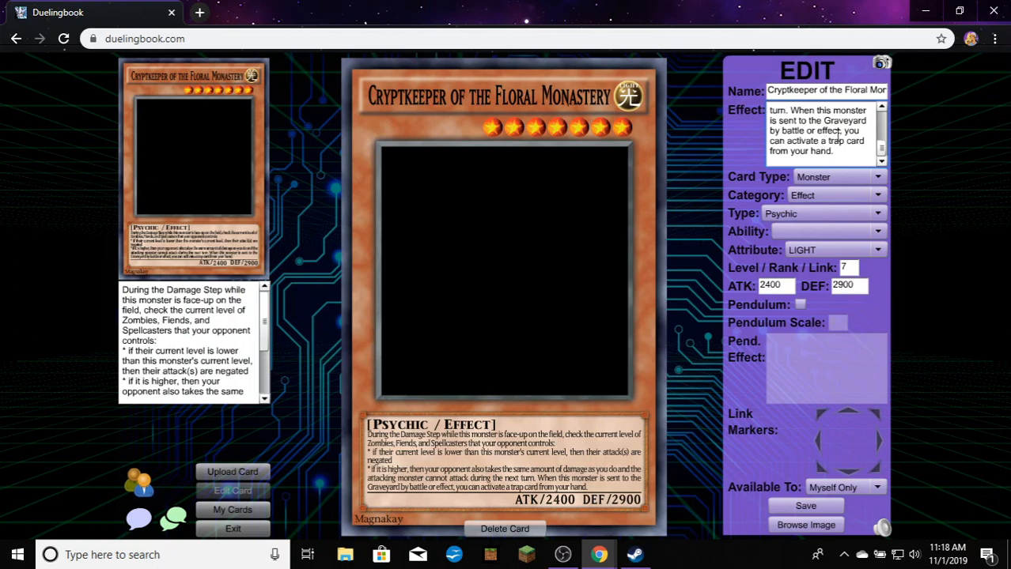
scroll(825, 154, up, 2)
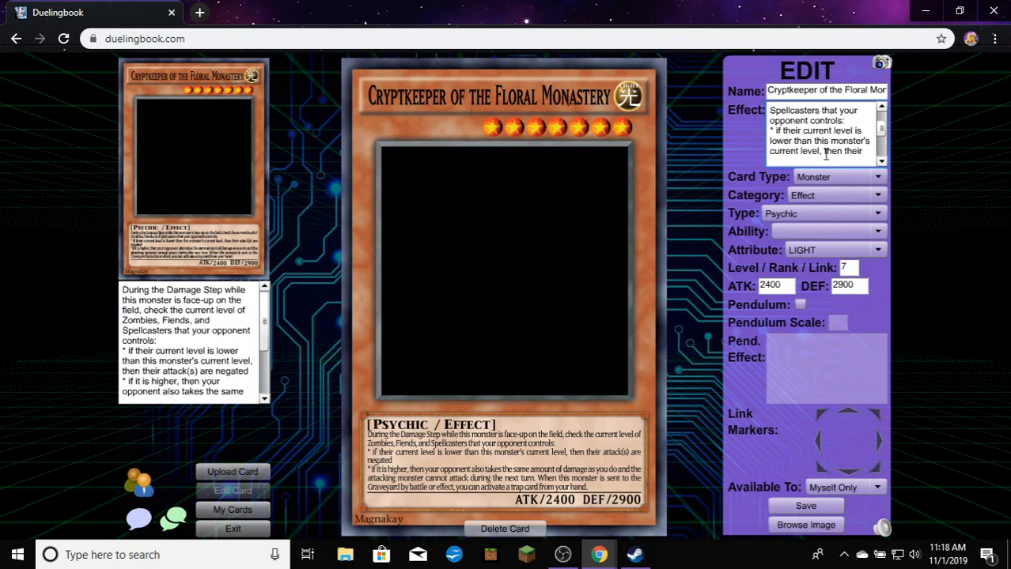
scroll(826, 154, up, 2)
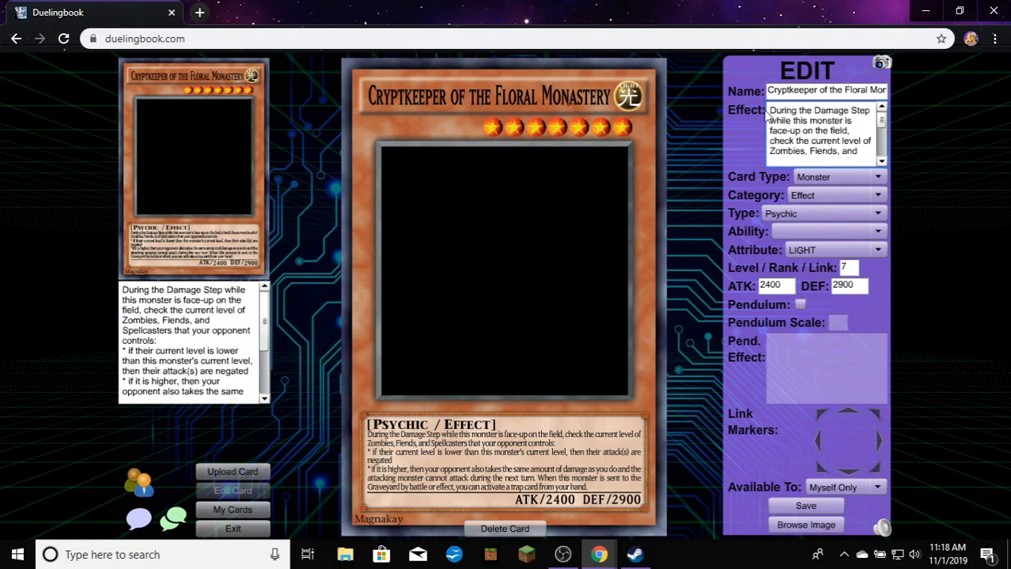
drag(771, 123, 849, 132)
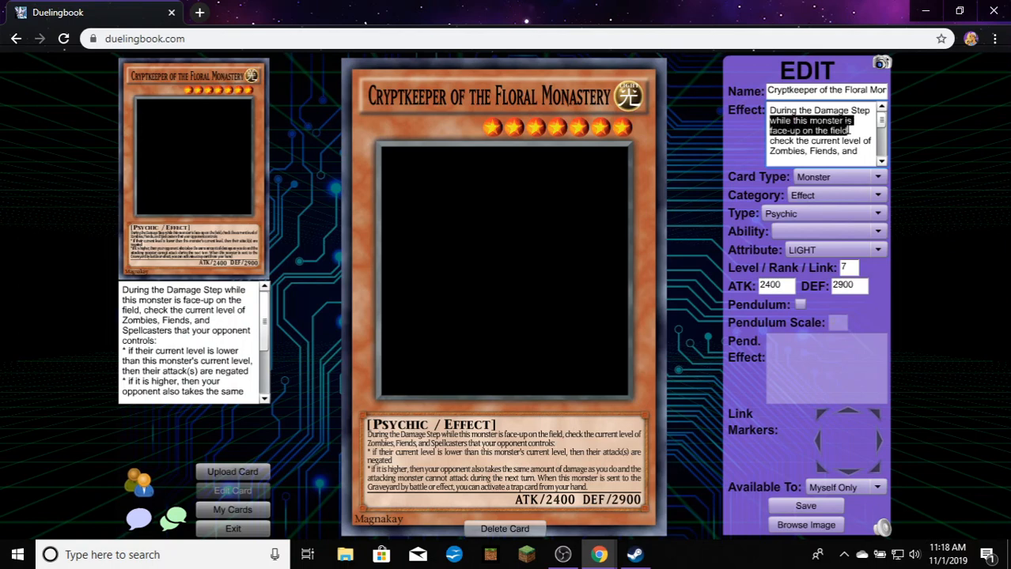
key(BackSpace)
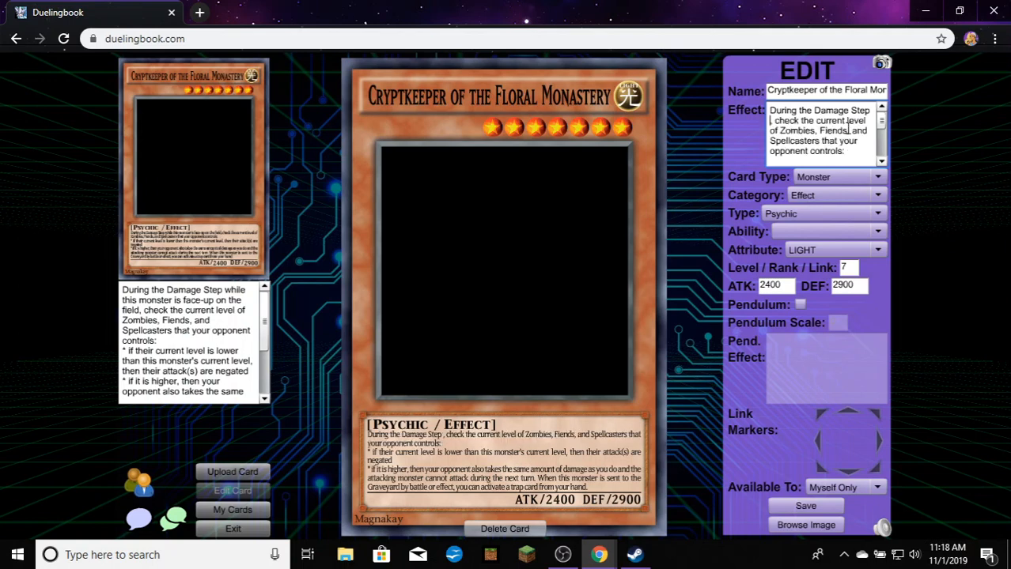
Replace "Damage Step" with "Battle Phase" in the effect's opening sentence, leaving no space before the comma
key(BackSpace)
key(BackSpace)
key(BackSpace)
key(BackSpace)
key(BackSpace)
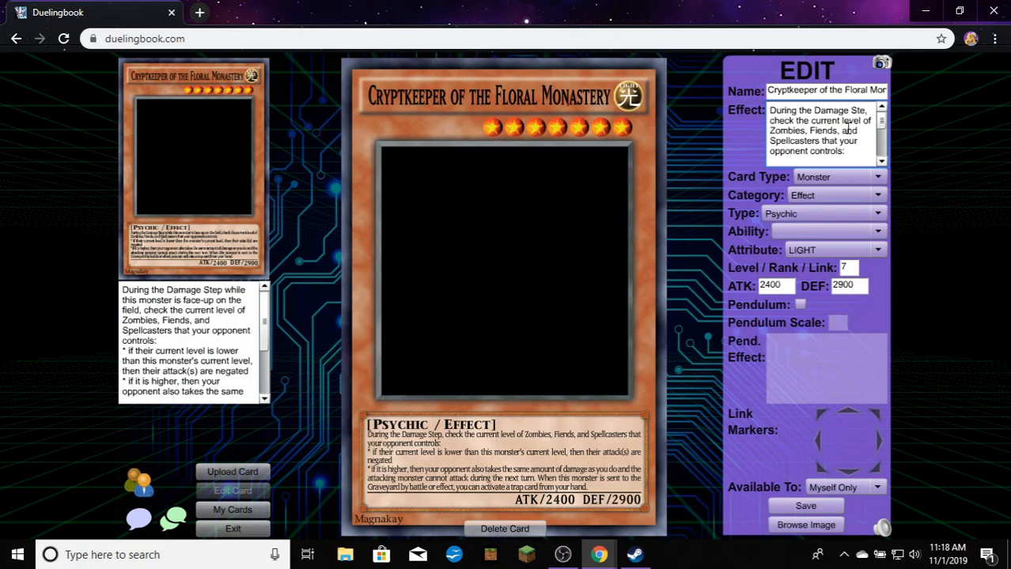
key(ctrl+BackSpace)
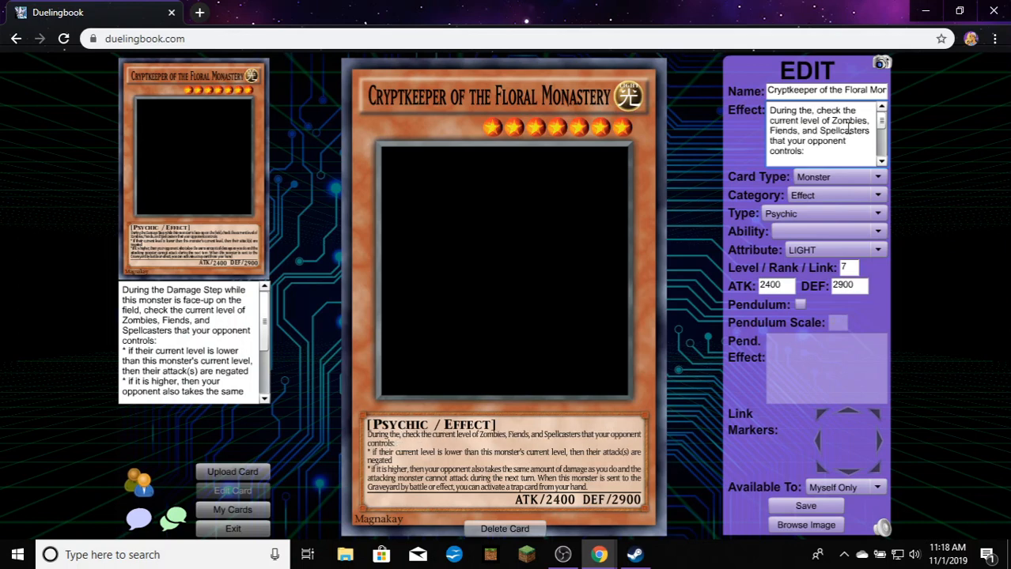
text(Batt)
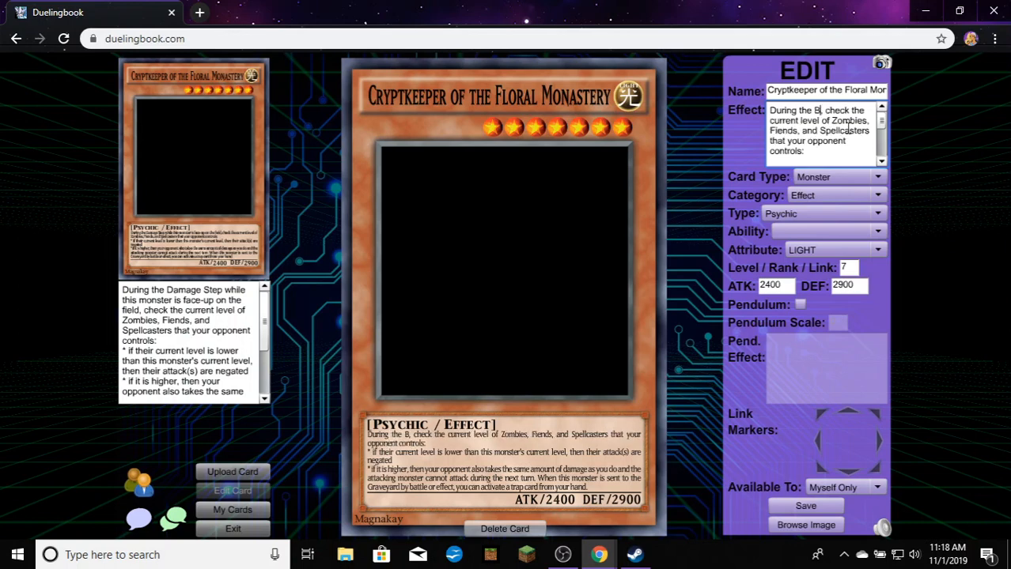
text(le Ph)
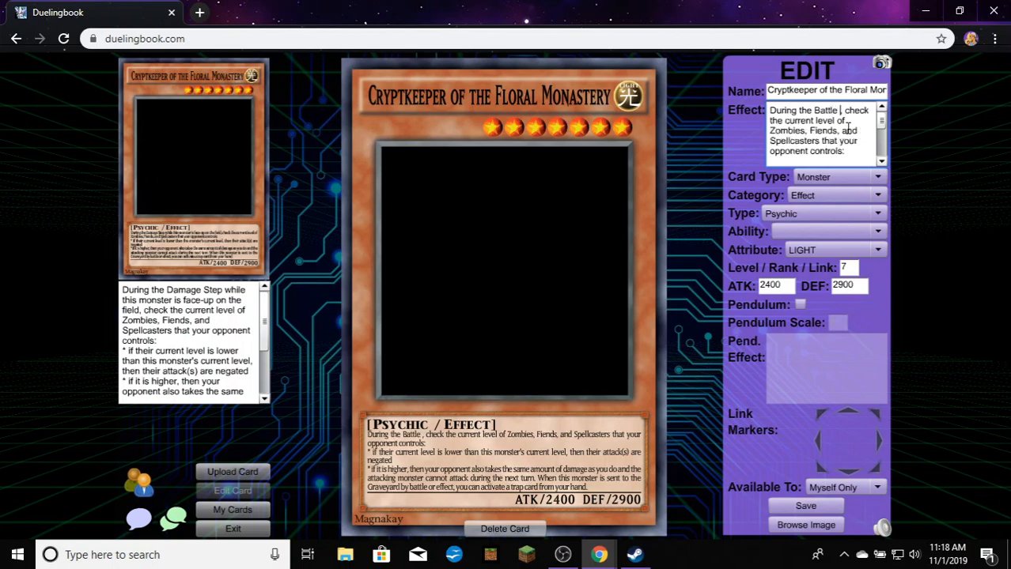
text(ase)
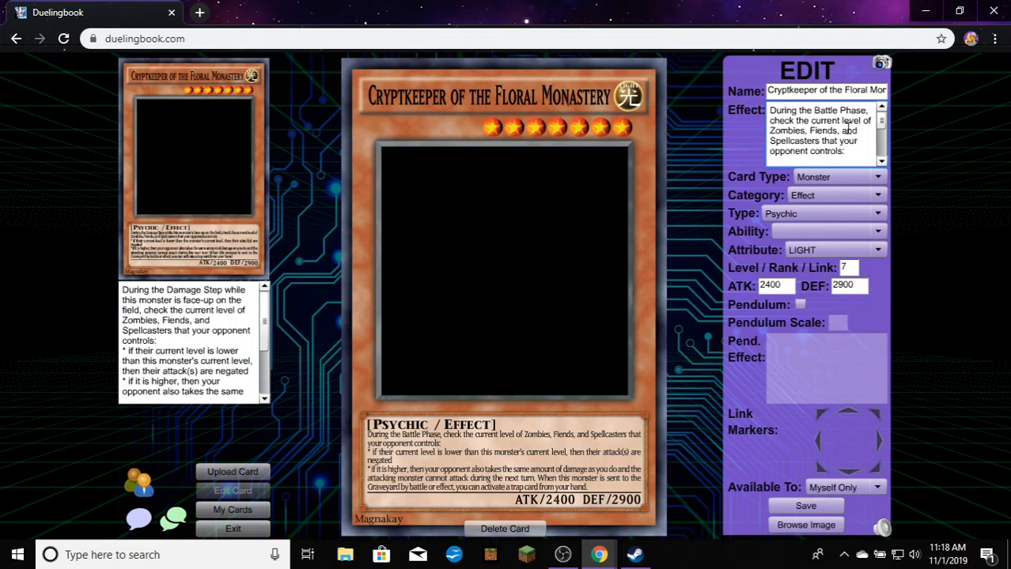
Set the Cryptkeeper card's level to 6
scroll(846, 130, down, 1)
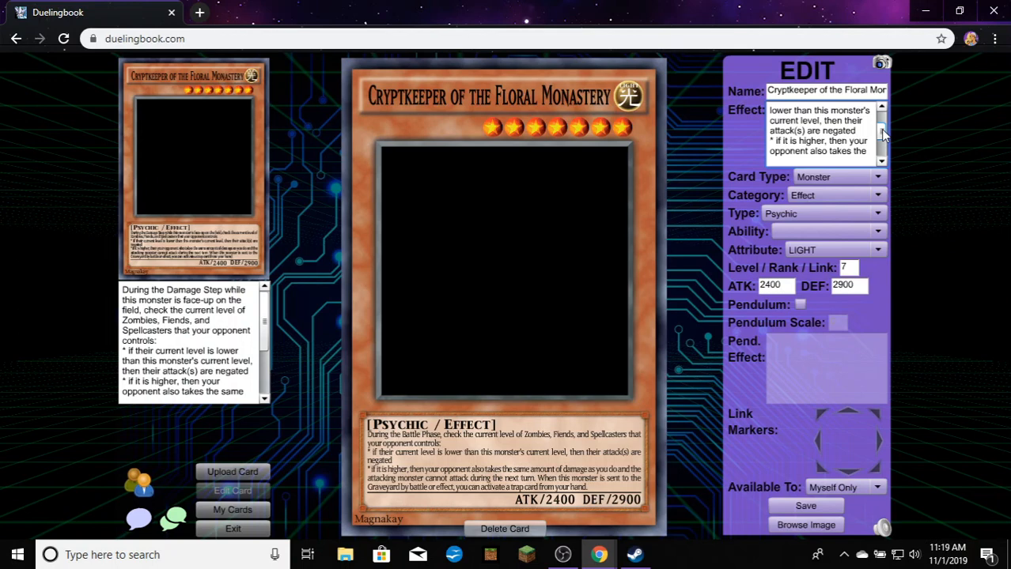
drag(883, 134, 886, 140)
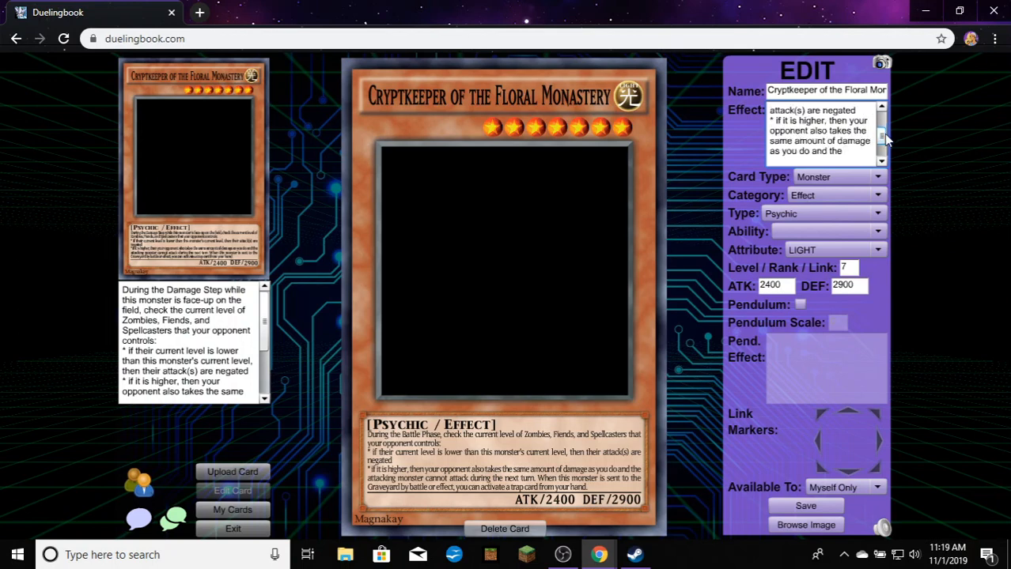
right_click(884, 132)
click(904, 110)
drag(850, 267, 825, 267)
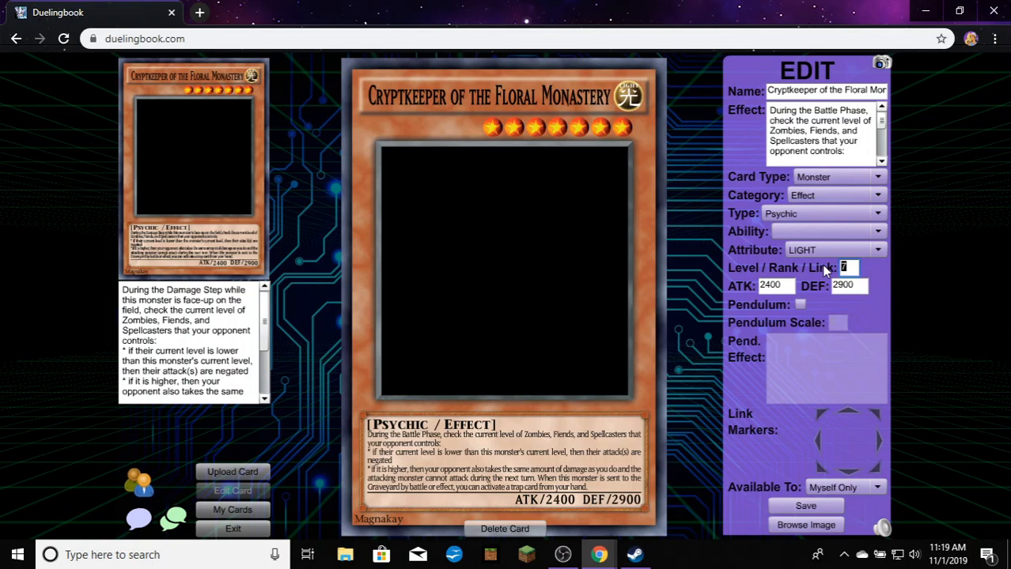
text(5)
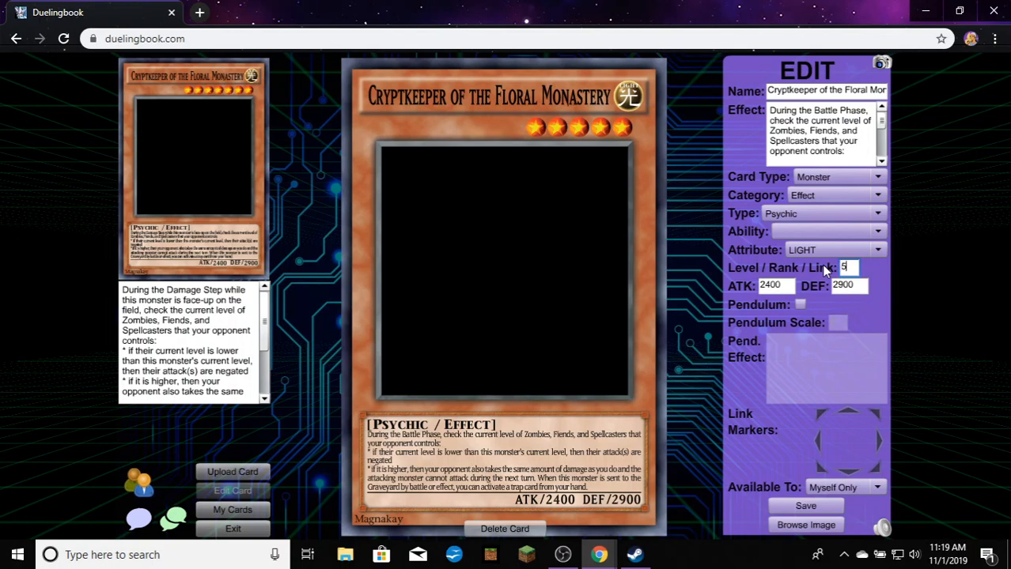
text(6)
Set the Cryptkeeper card's level to 5
scroll(823, 117, down, 2)
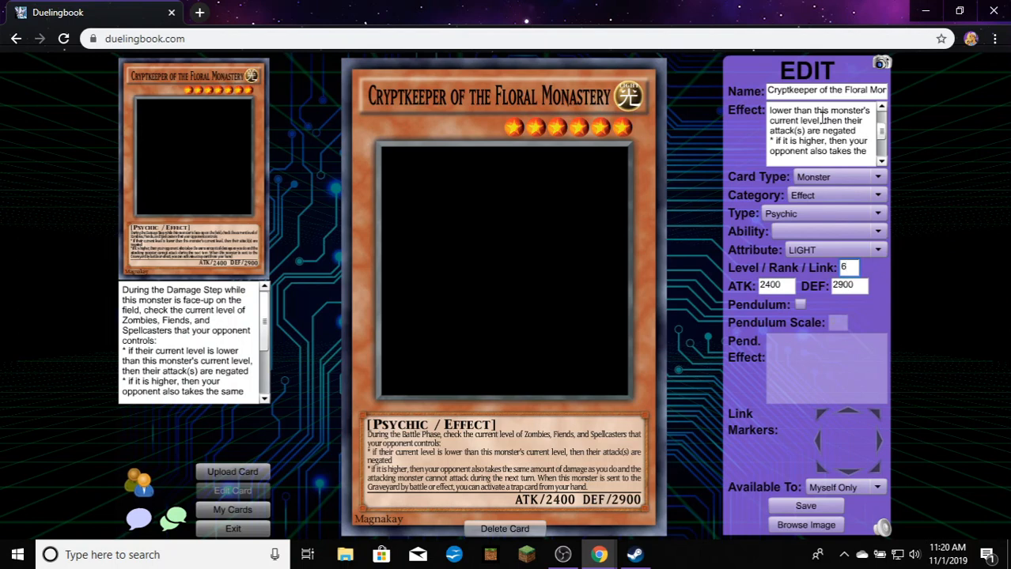
scroll(823, 119, up, 2)
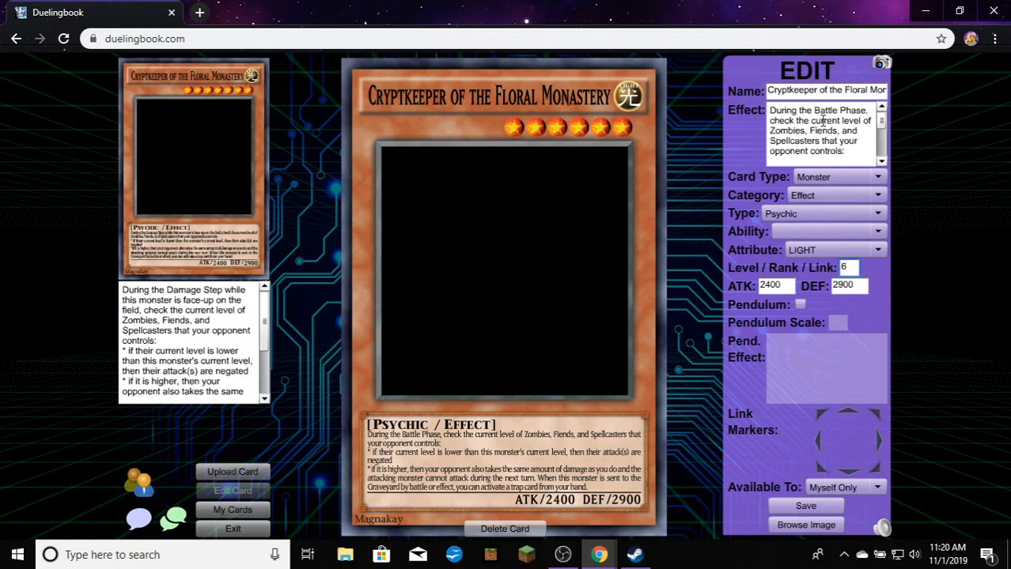
key(BackSpace)
text(5)
Delete the first bulleted condition about lower-level monsters having their attacks negated
scroll(859, 139, down, 1)
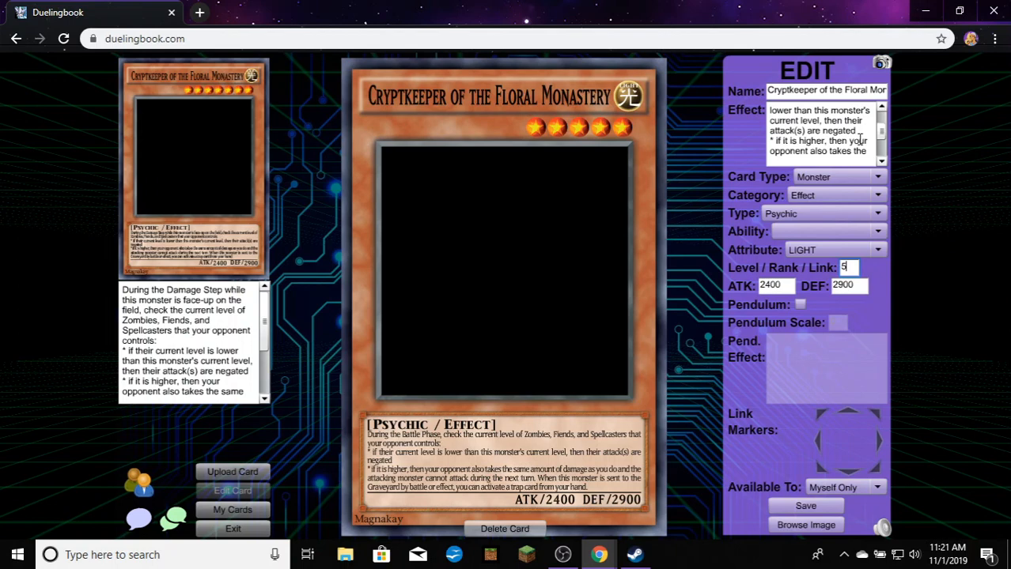
scroll(859, 139, down, 1)
scroll(860, 139, up, 1)
drag(857, 131, 761, 111)
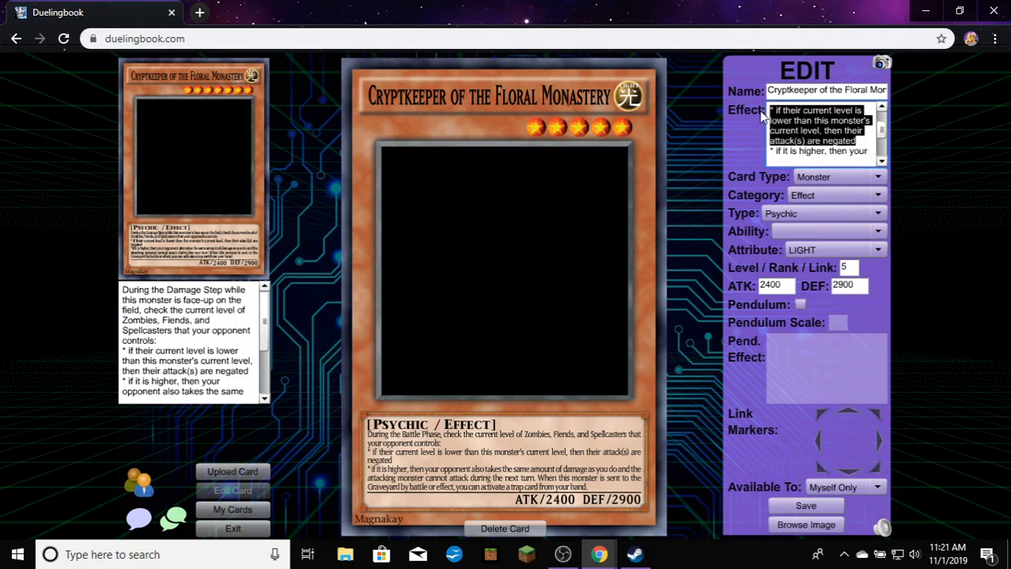
key(BackSpace)
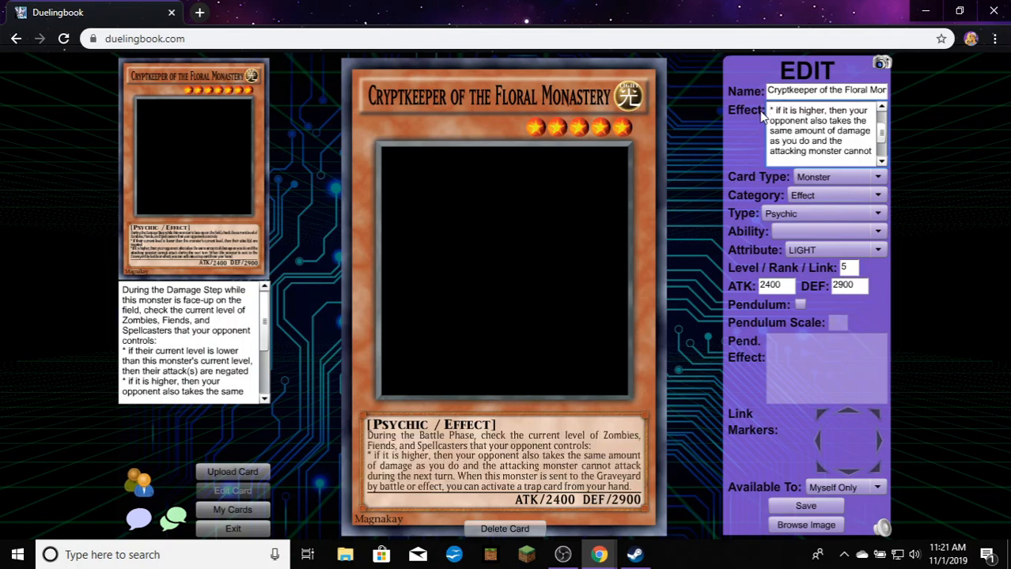
Join the remaining bulleted condition to the opening sentence, replacing the colon, line break and asterisk so it reads "controls and if it is higher"
key(BackSpace)
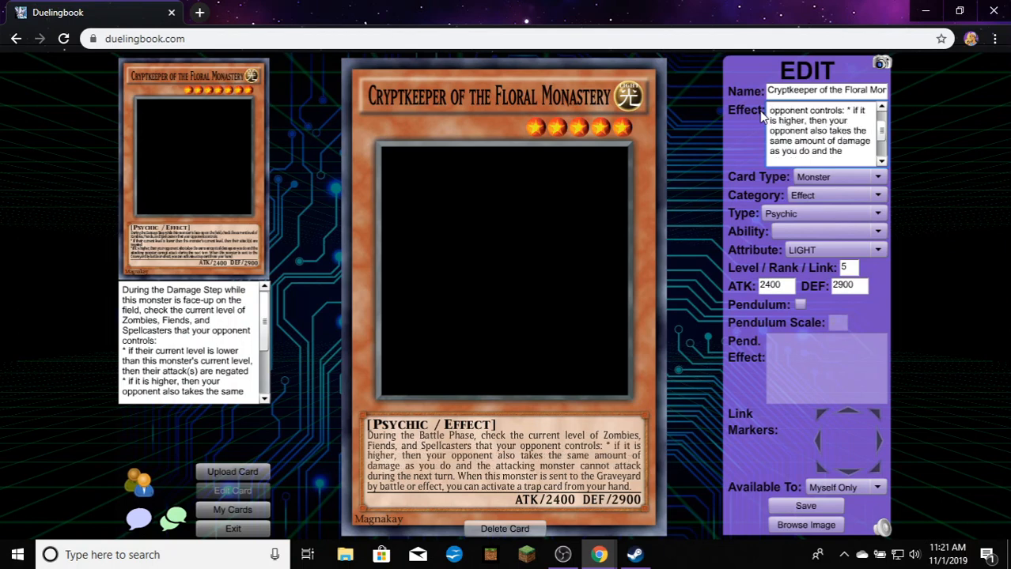
key(BackSpace)
key(BackSpace)
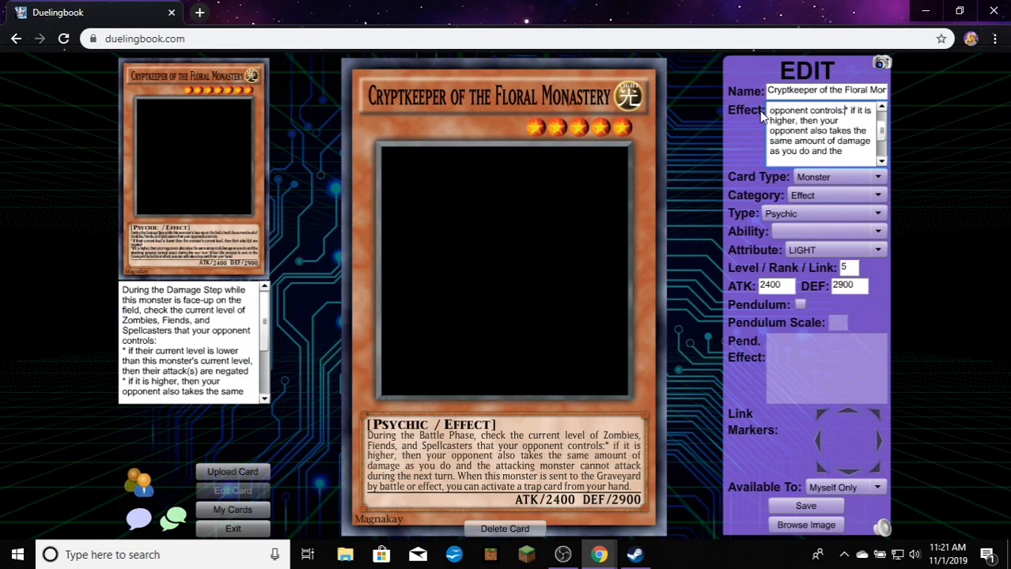
text(and)
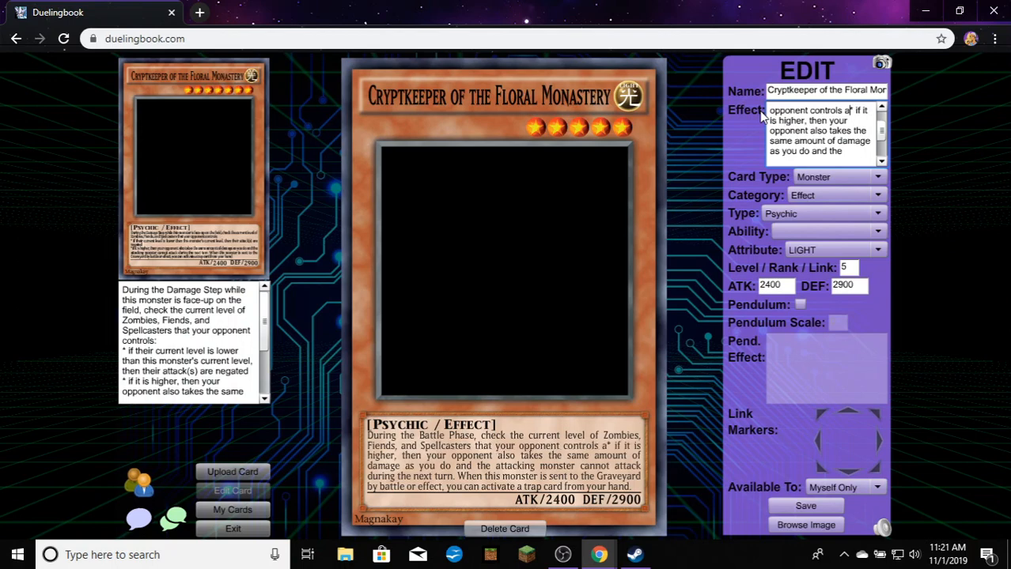
text( i)
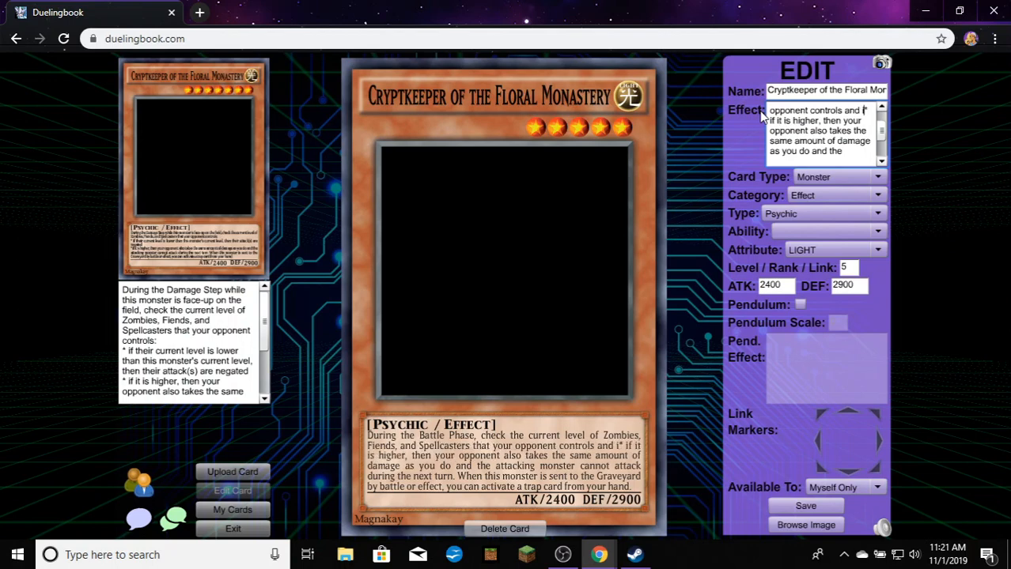
key(Delete)
key(Delete)
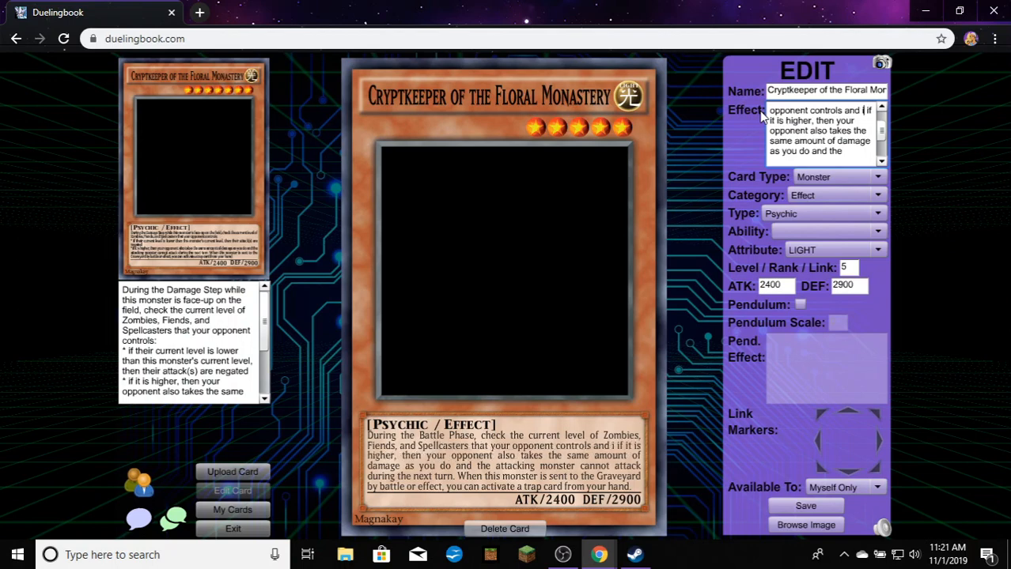
key(Delete)
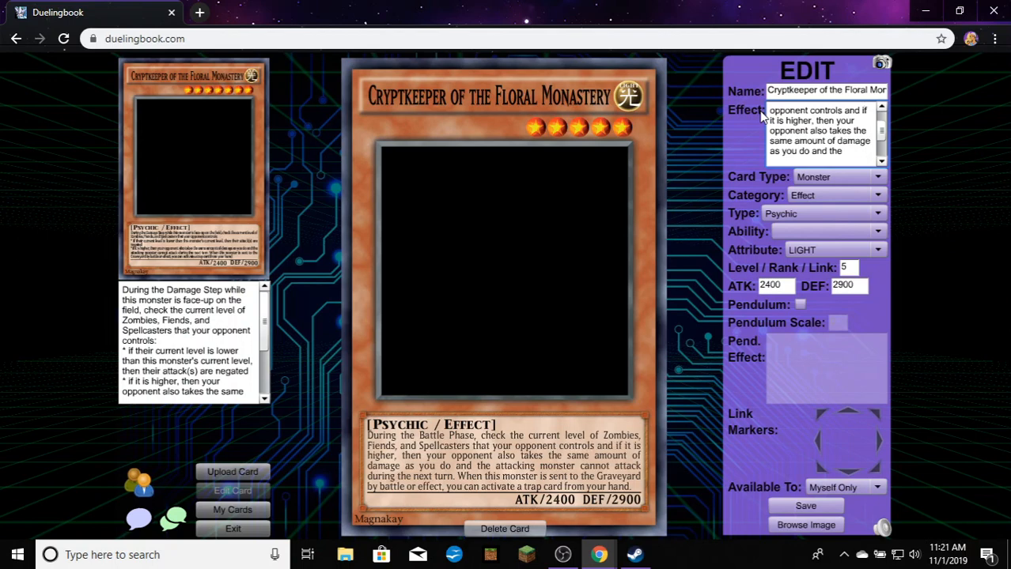
Insert "battle" before "damage" in the clause about the opponent taking the same amount
scroll(819, 131, down, 2)
scroll(865, 141, up, 2)
click(839, 144)
text(battle)
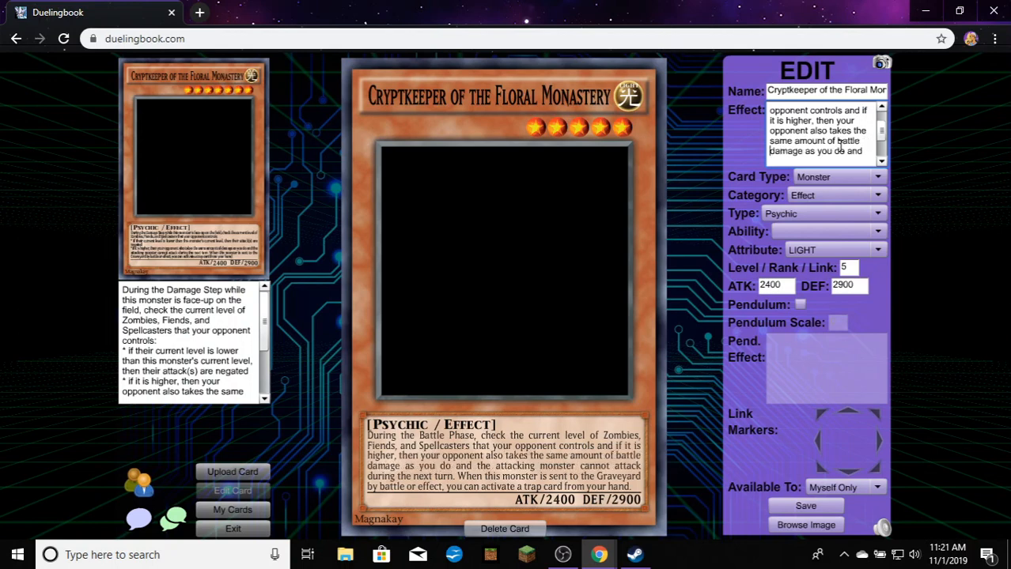
Insert "any" before "Zombies" in the effect's opening sentence
scroll(840, 145, down, 1)
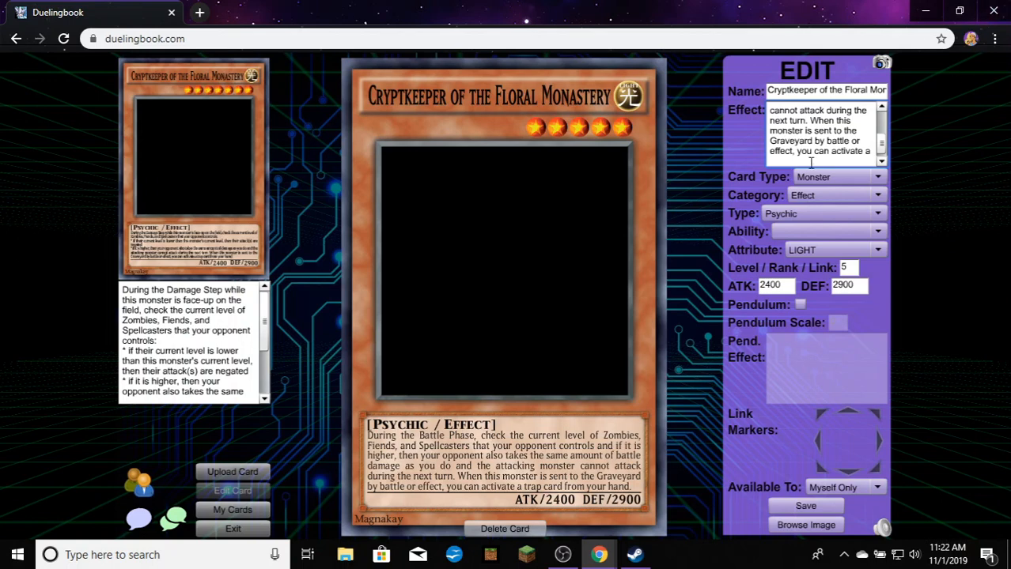
scroll(811, 163, up, 5)
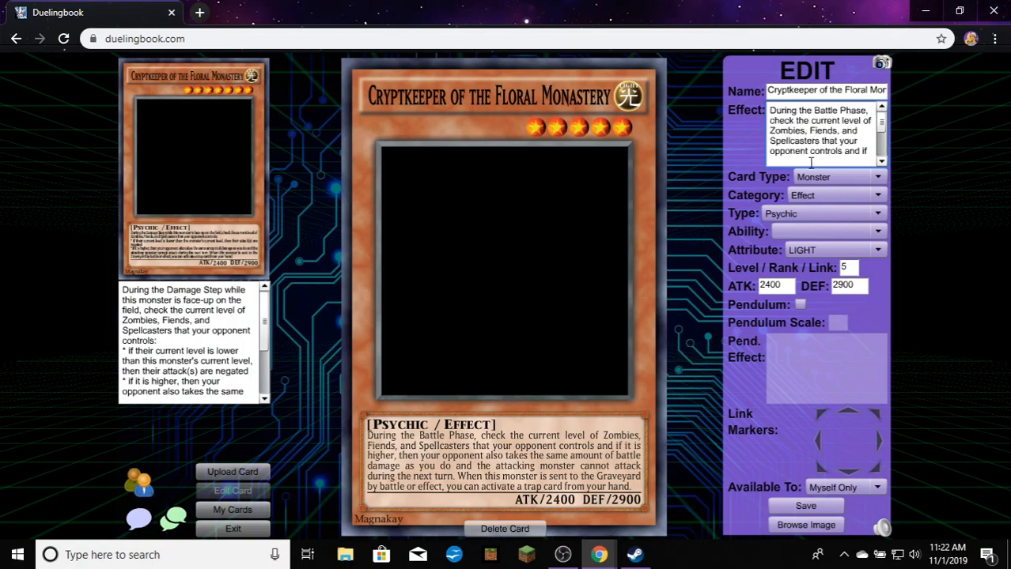
click(869, 120)
text(any)
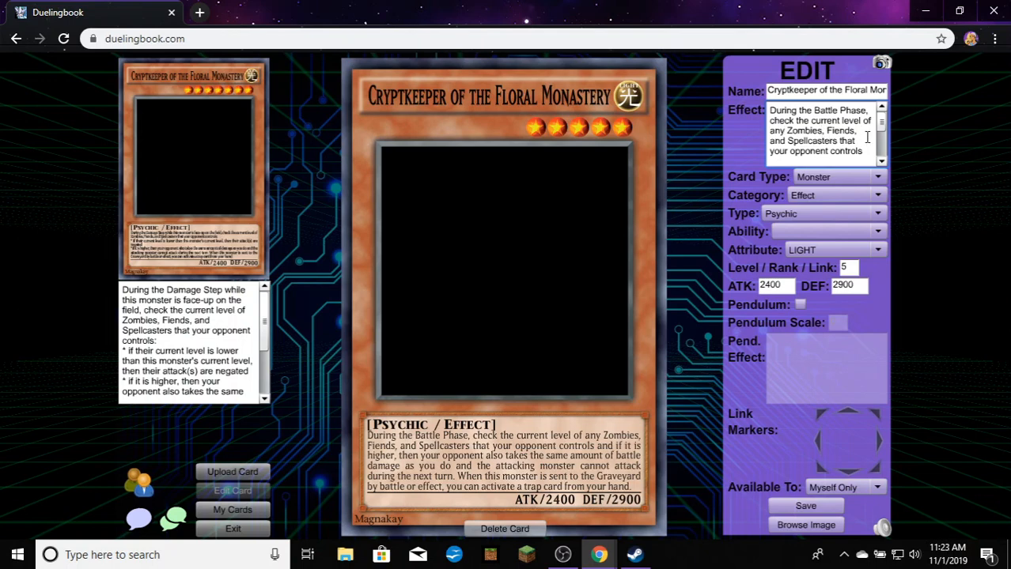
Change "Zombies" and "Fiends" to the singular "Zombie" and "Fiend" in the list of monster types
key(BackSpace)
key(Right)
key(Right)
key(Right)
key(Right)
key(Right)
key(Right)
key(Right)
key(Right)
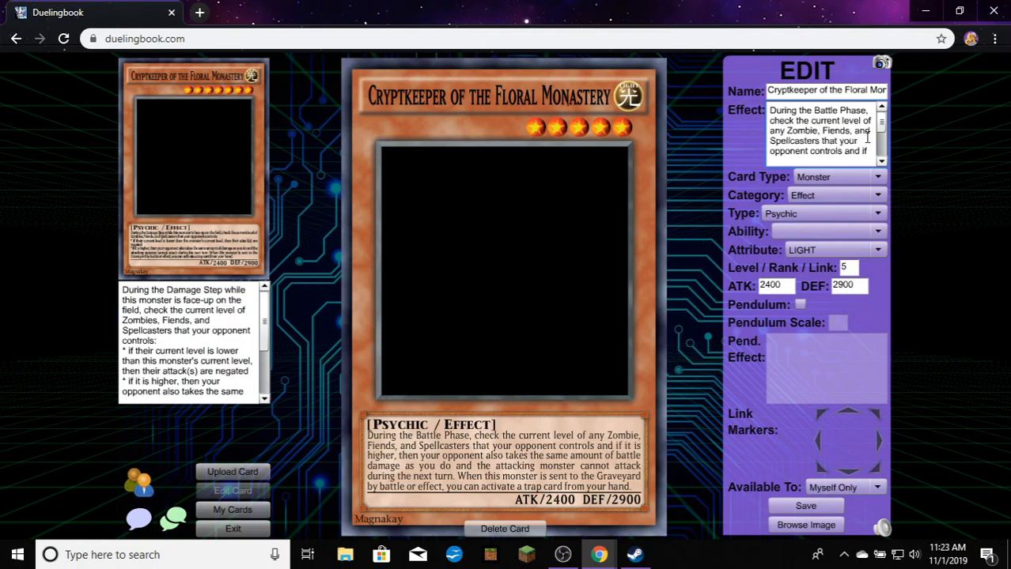
key(BackSpace)
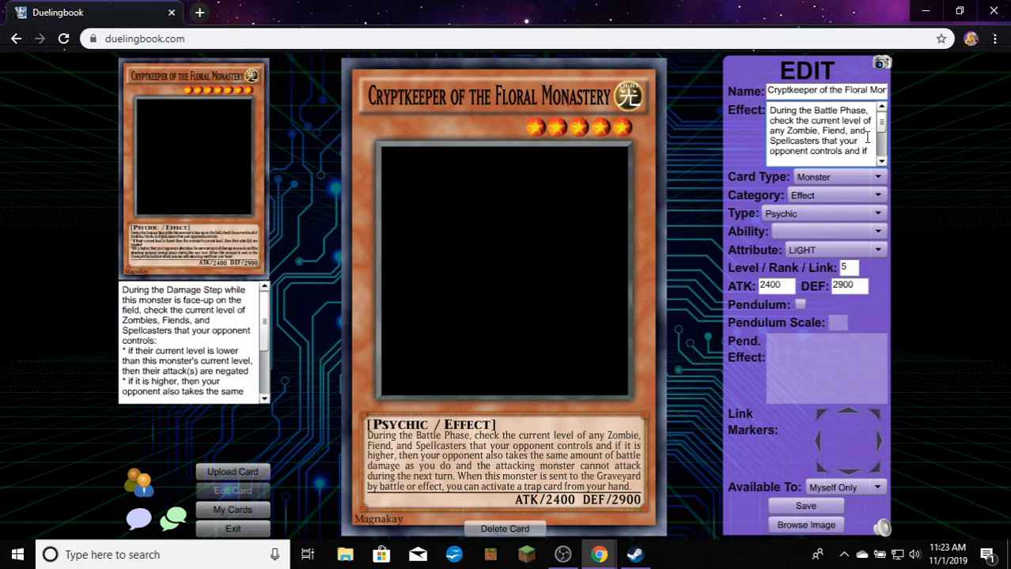
Replace "and" with "or" before "Spellcasters" in the list of monster types
key(Right)
key(Right)
key(Right)
key(Right)
key(Right)
key(BackSpace)
key(BackSpace)
key(BackSpace)
text(or)
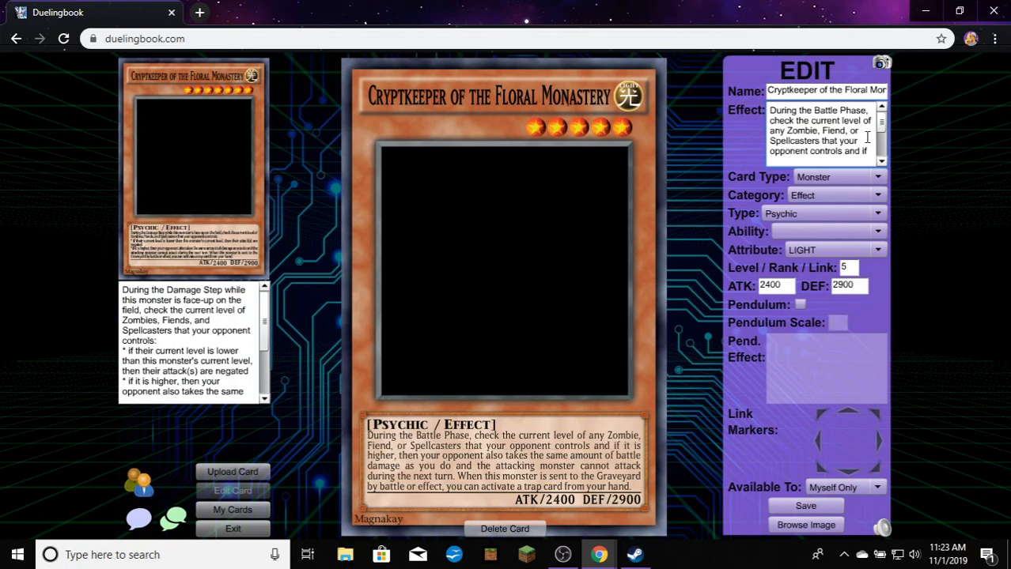
Change "Spellcasters" to the singular "Spellcaster" in the effect's opening sentence
key(Left)
key(Down)
key(Left)
key(Left)
key(Left)
key(Left)
key(Left)
key(Left)
key(Left)
key(Left)
key(BackSpace)
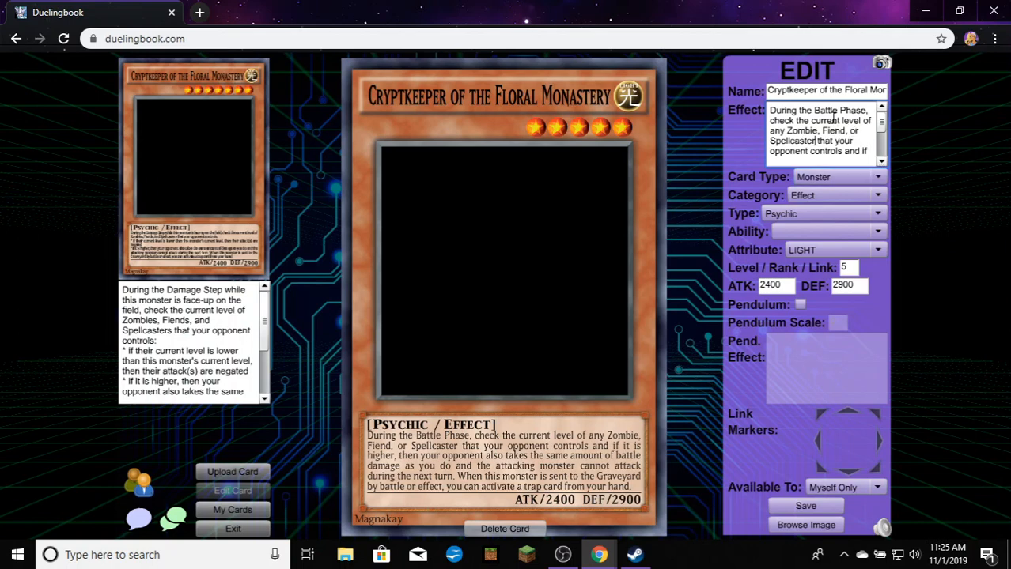
Replace "and" after "battle damage as you do" with a period, ending that sentence of the effect
scroll(832, 118, down, 1)
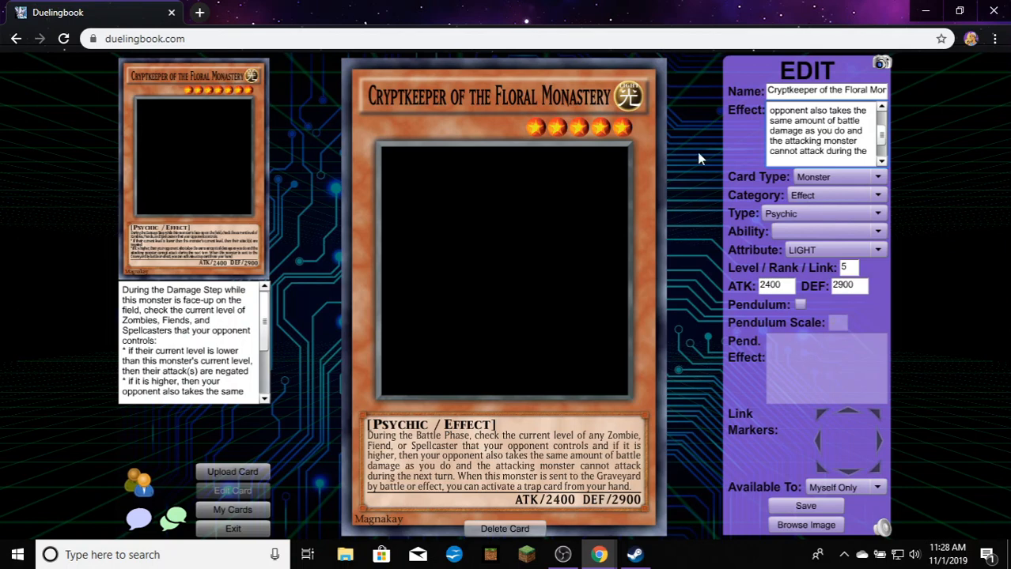
scroll(818, 132, down, 2)
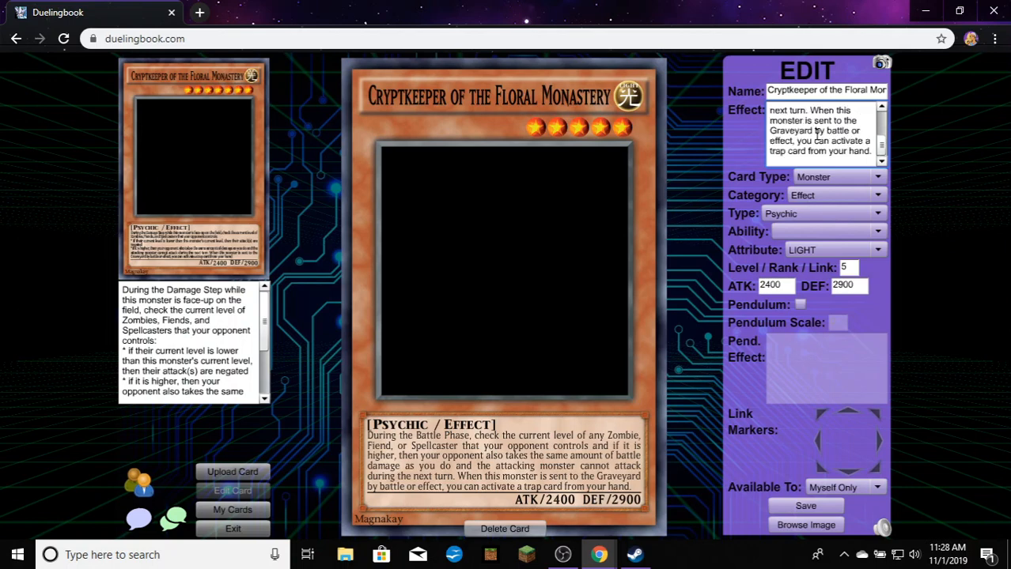
scroll(817, 133, up, 2)
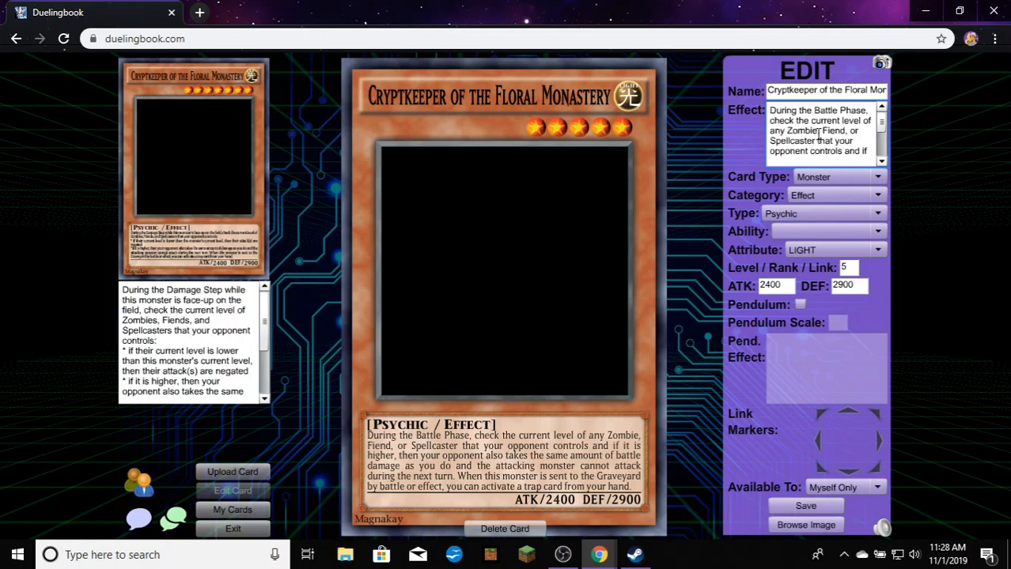
scroll(823, 134, down, 2)
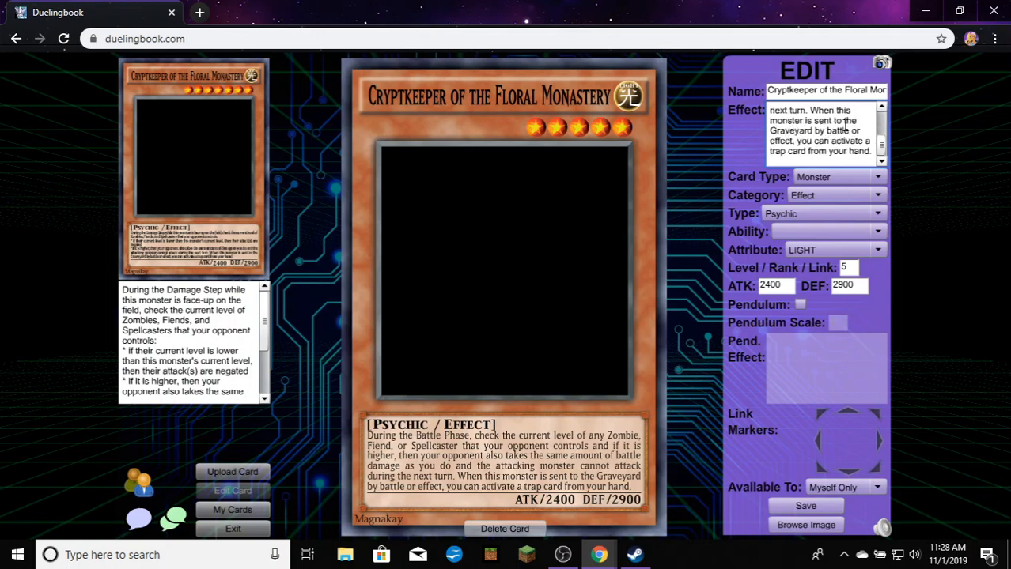
scroll(832, 143, up, 2)
scroll(832, 144, down, 2)
scroll(814, 121, up, 2)
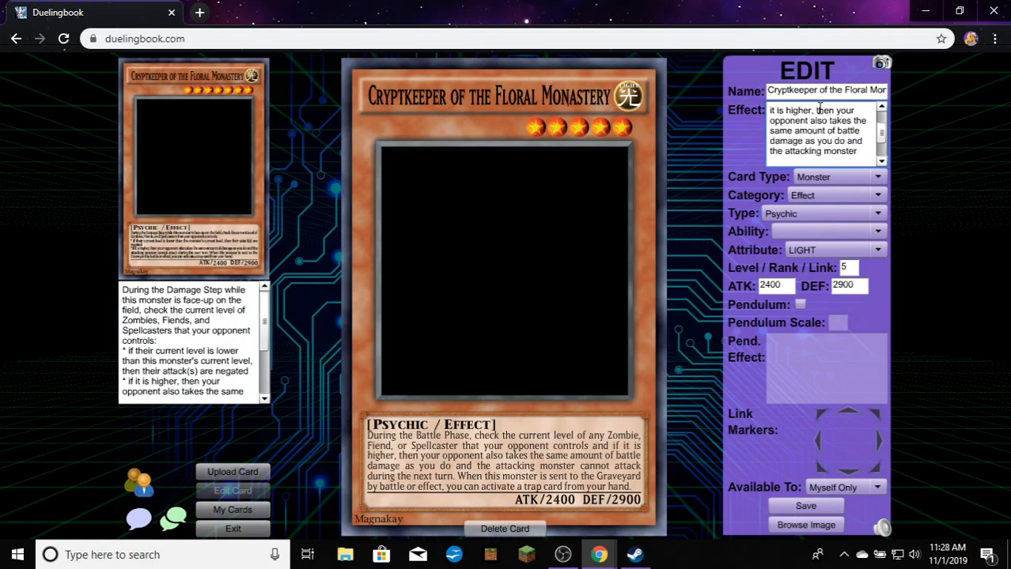
double_click(854, 141)
key(BackSpace)
key(BackSpace)
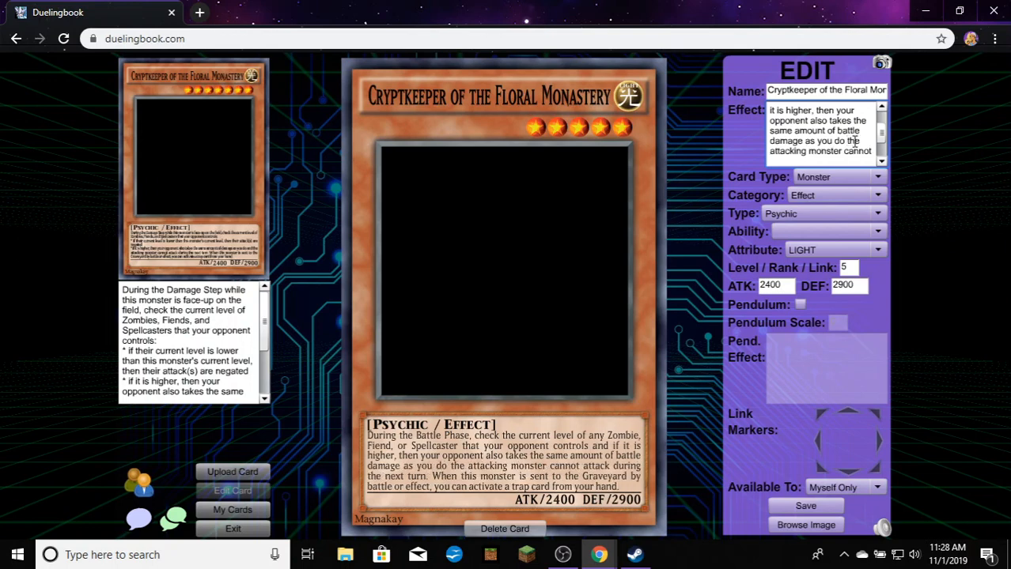
text(. )
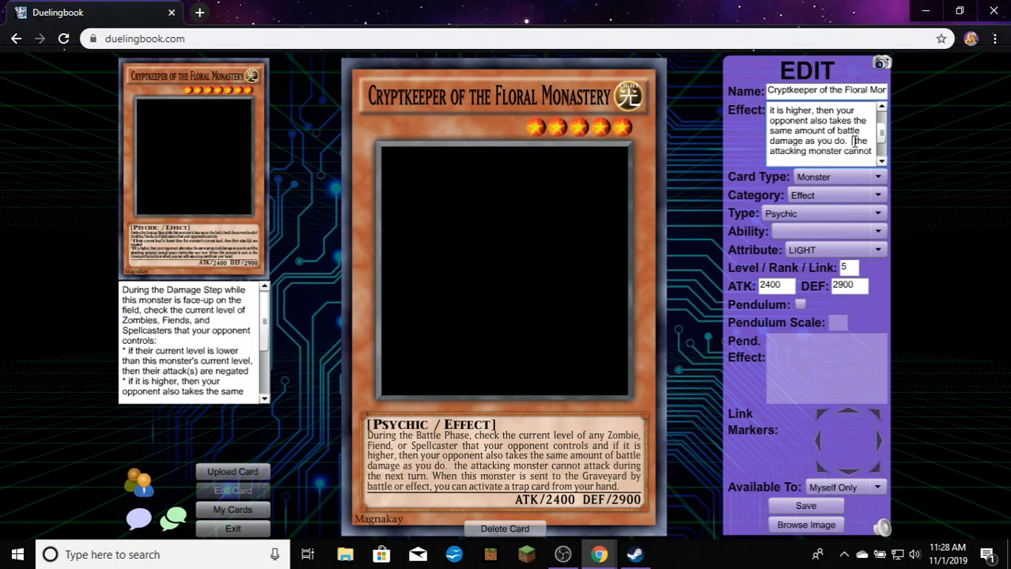
Insert "Discard a card from your hand" before "the attacking monster" to begin the new sentence
text(Disc)
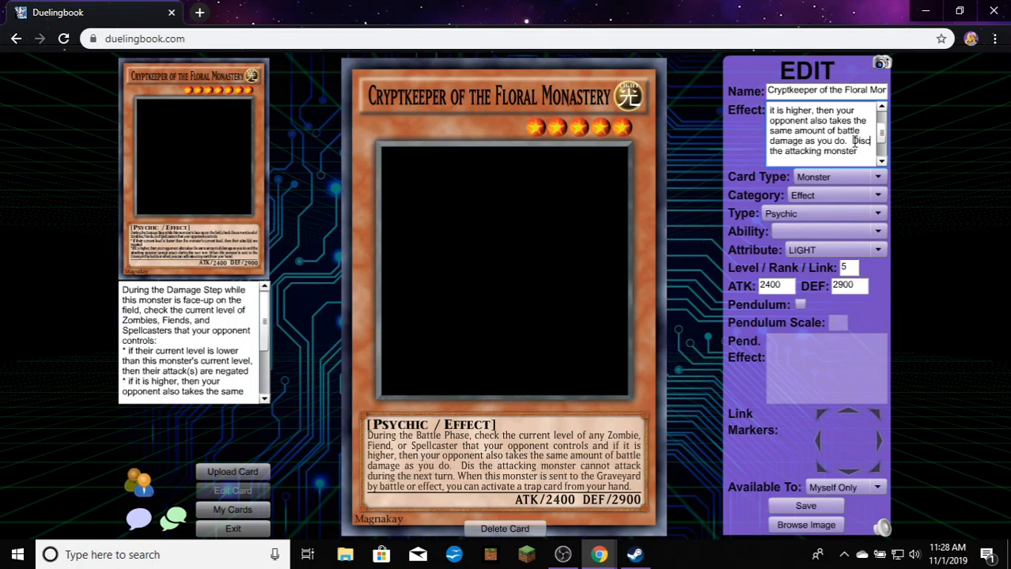
text(ard a c)
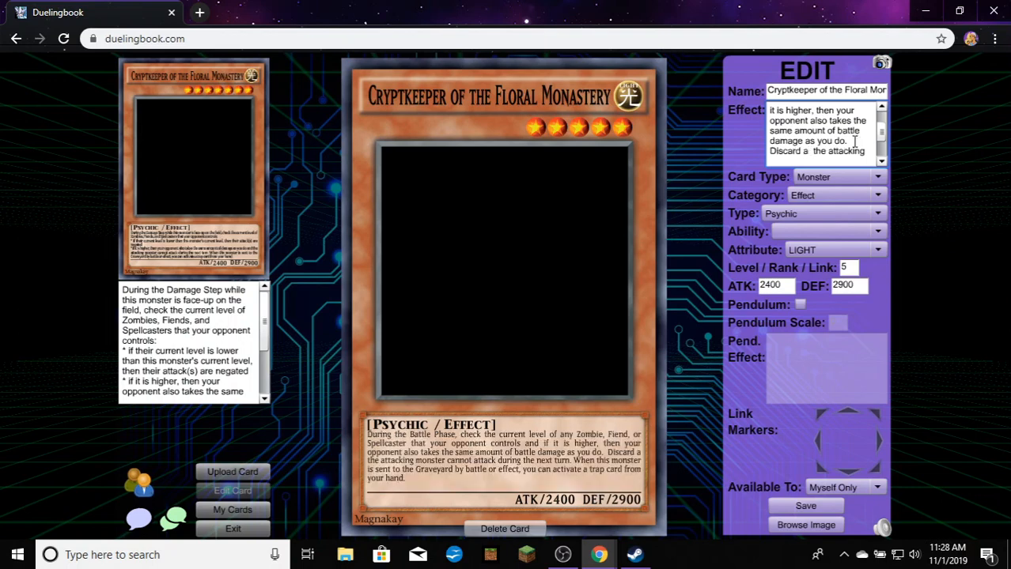
text(ard from)
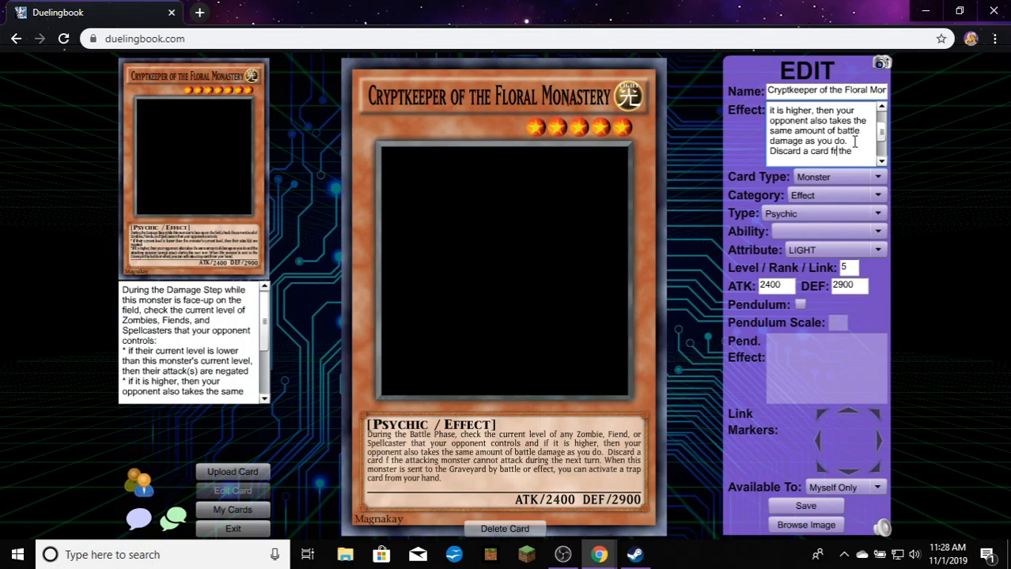
text( your)
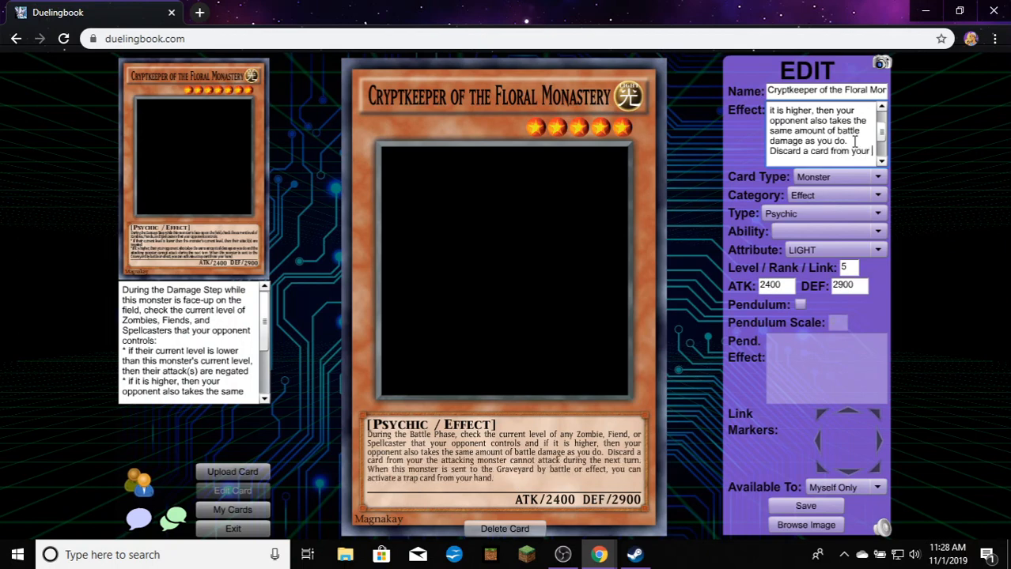
text( h the attackin)
key(BackSpace)
key(BackSpace)
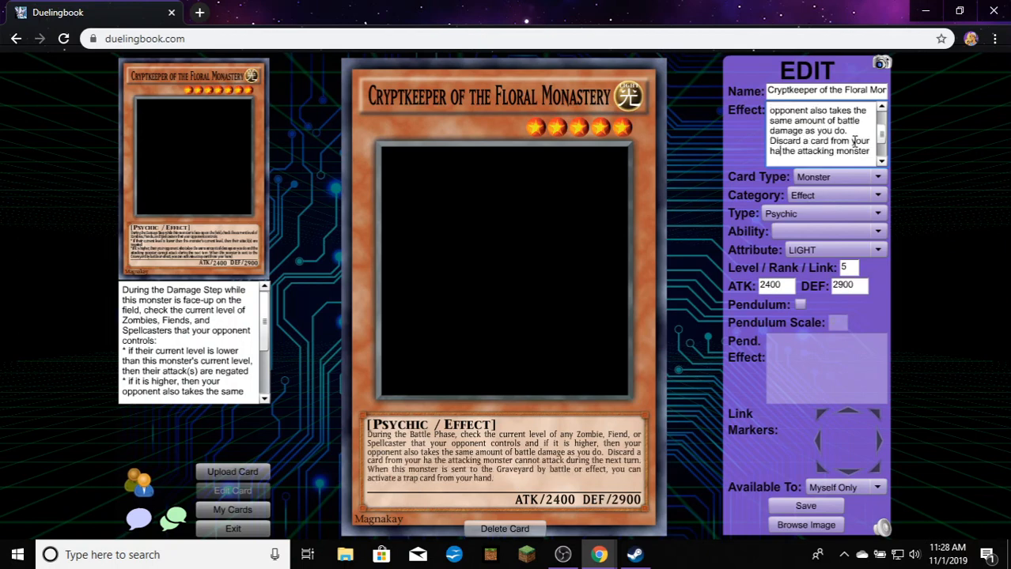
key(BackSpace)
key(BackSpace)
key(BackSpace)
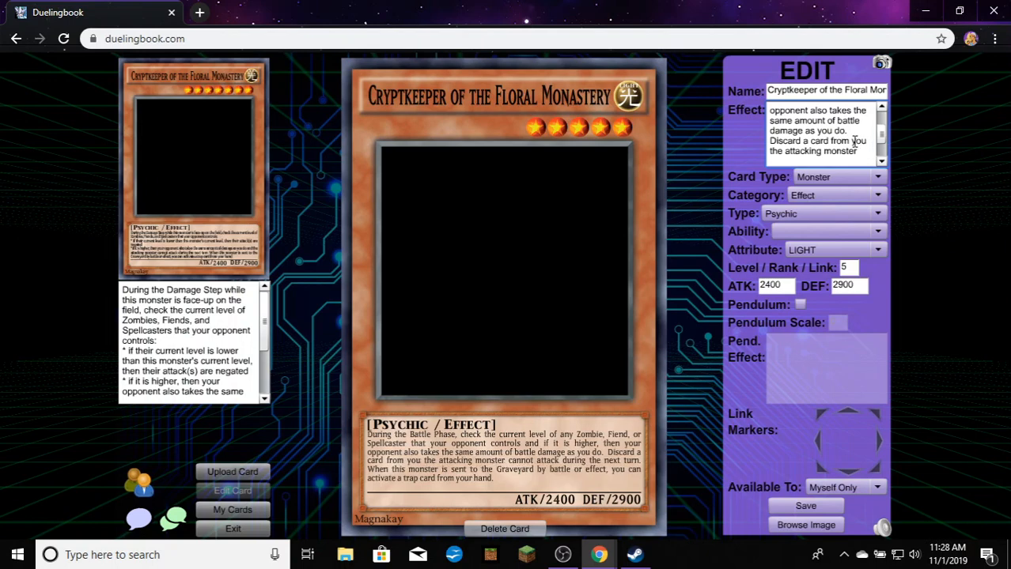
text(r hand)
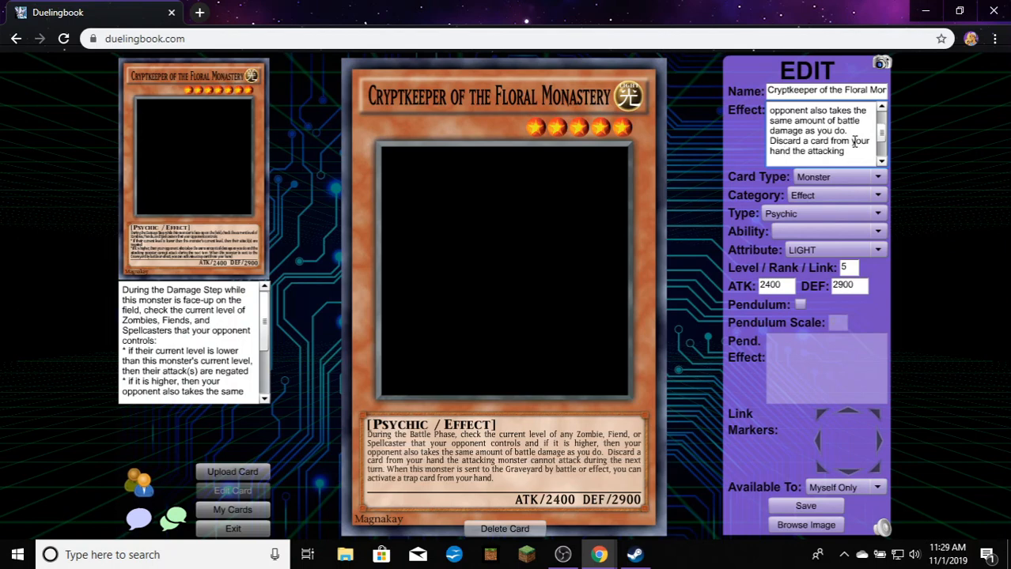
Replace "the attacking" with "to target a" before "monster" in the discard sentence
key(Delete)
key(Delete)
key(Delete)
key(Delete)
key(Delete)
key(Delete)
key(Delete)
key(Delete)
key(Delete)
key(Delete)
key(Delete)
key(Delete)
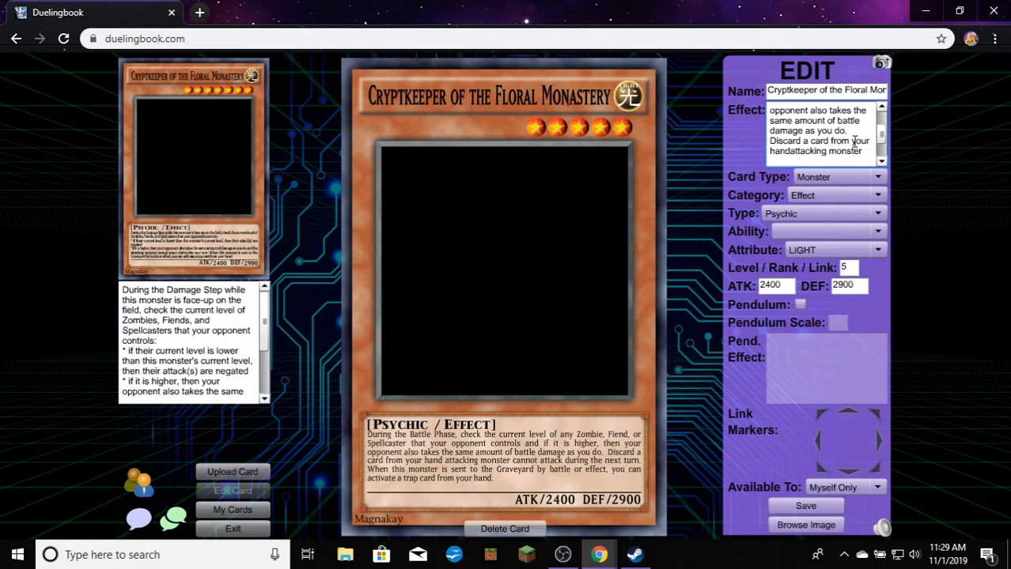
key(Delete)
key(Delete)
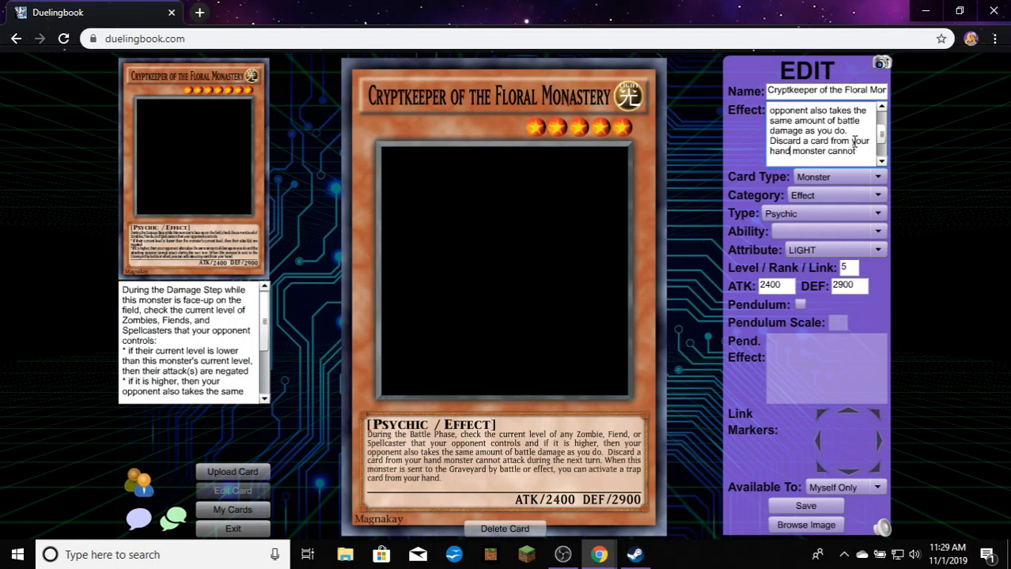
text(to )
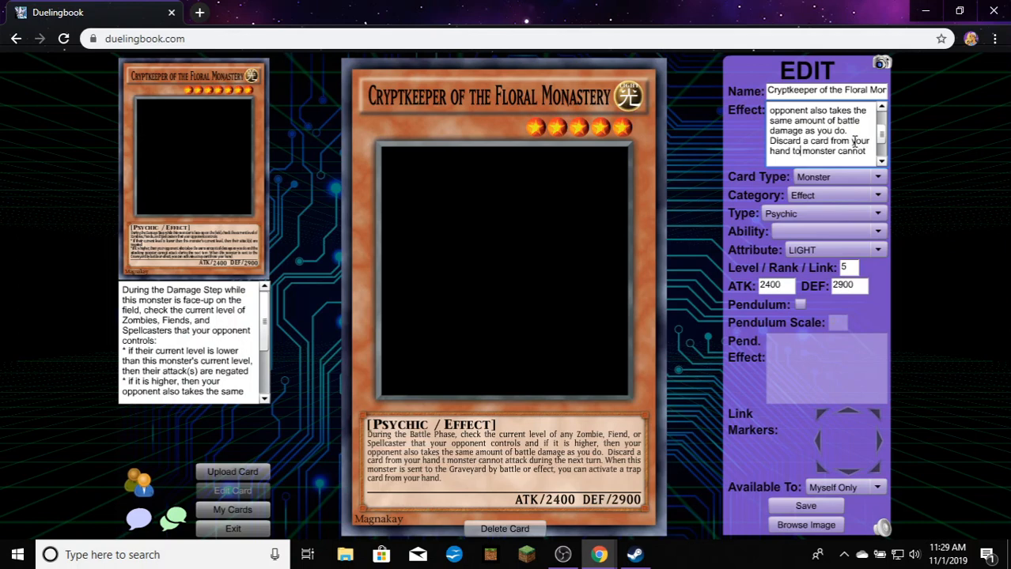
text(target)
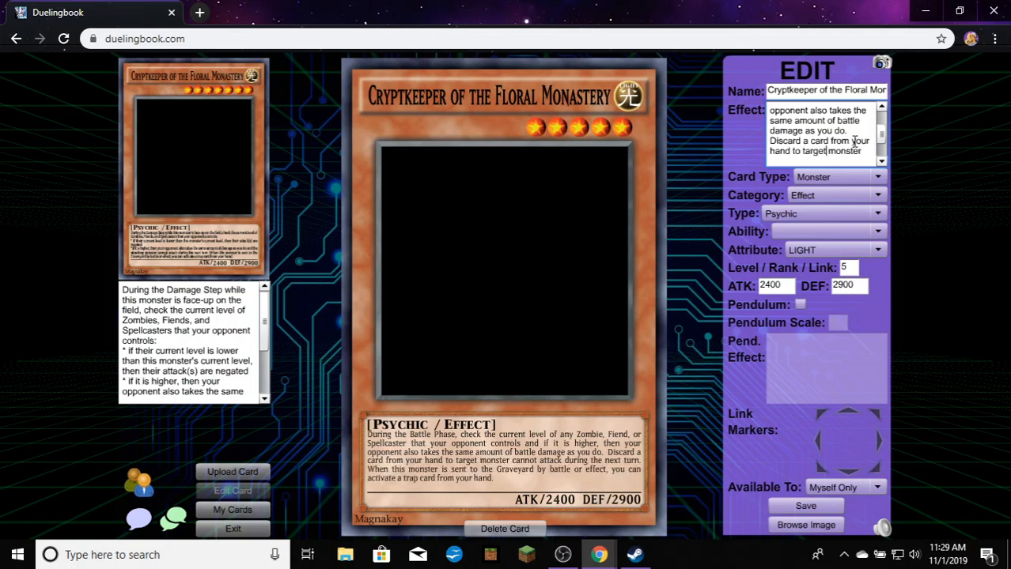
text( a)
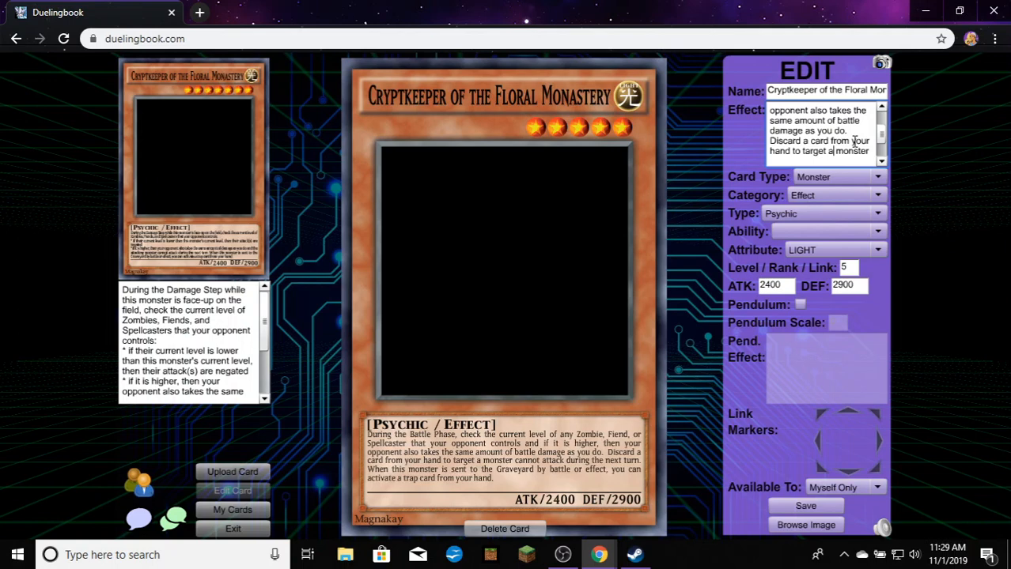
Insert "; it" between "target a monster" and "cannot attack" in the discard sentence
key(Down)
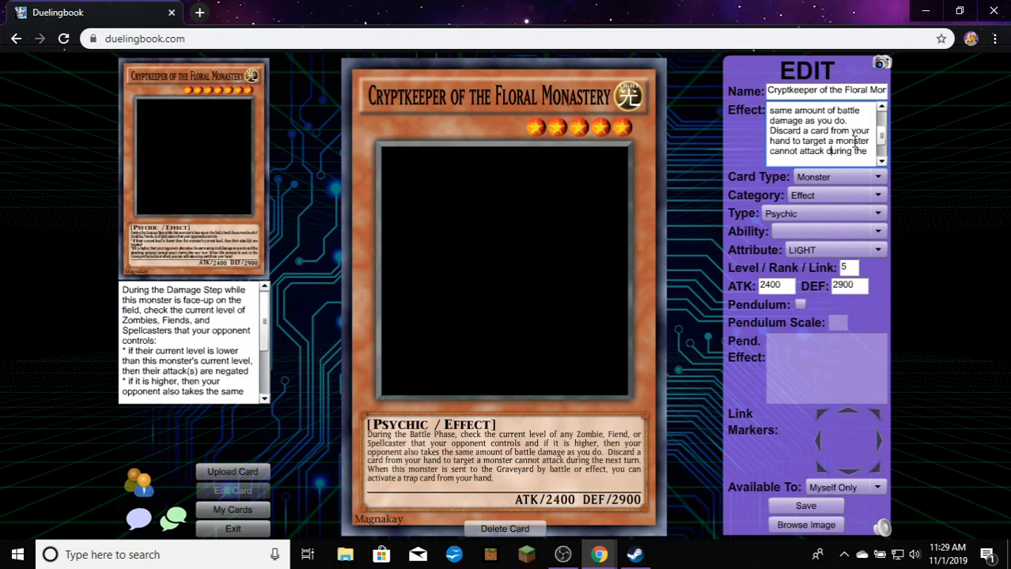
key(Right)
key(Right)
key(Right)
key(Right)
key(Right)
key(Left)
key(Left)
key(Left)
key(Left)
key(Left)
key(Left)
key(Left)
key(Left)
key(Left)
key(Left)
key(Left)
key(Up)
key(Down)
key(Home)
key(Delete)
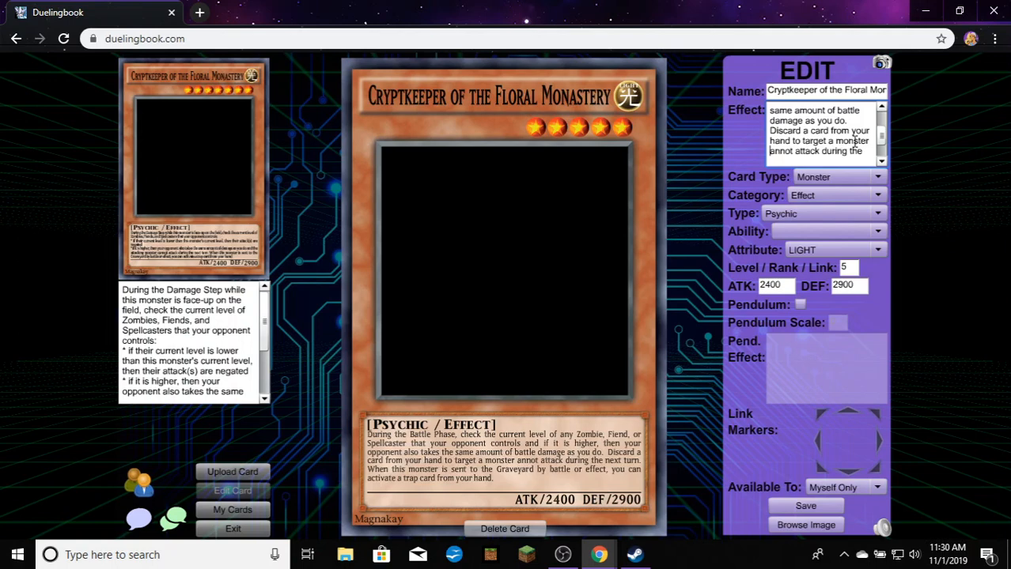
key(BackSpace)
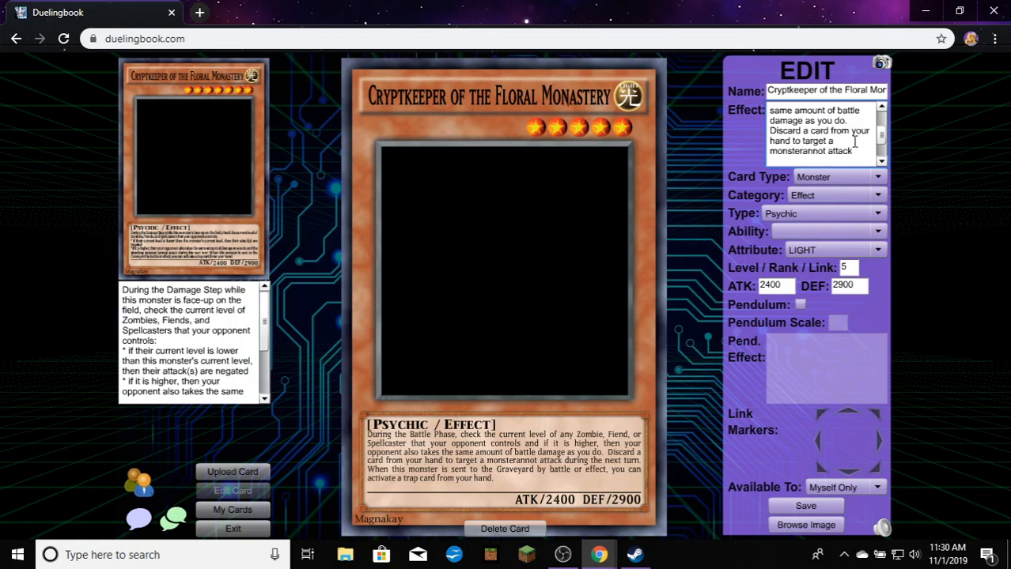
text(; it)
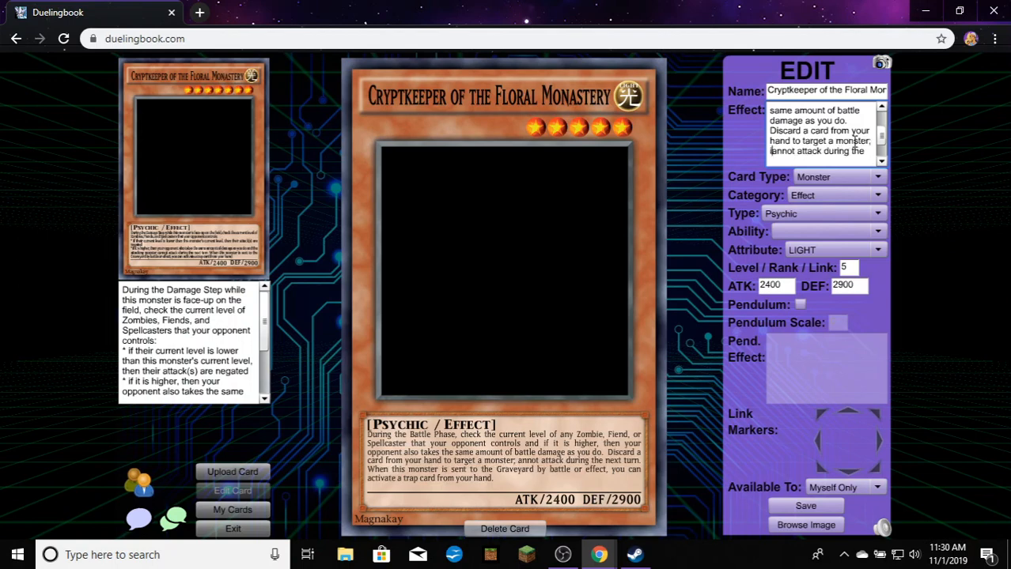
text( c)
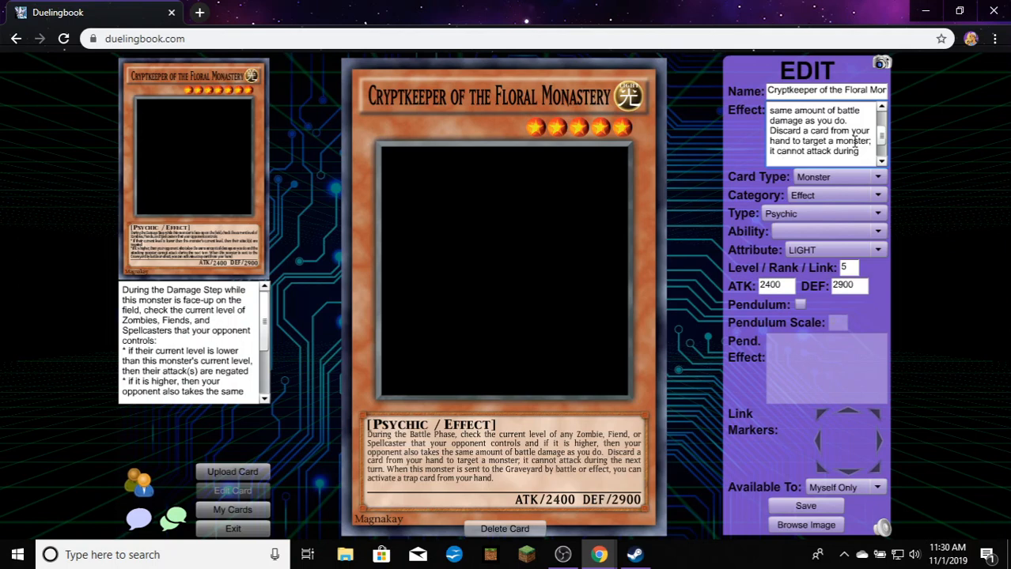
Replace "the" before "next turn" with "it's controller's" in the effect text
scroll(854, 141, down, 2)
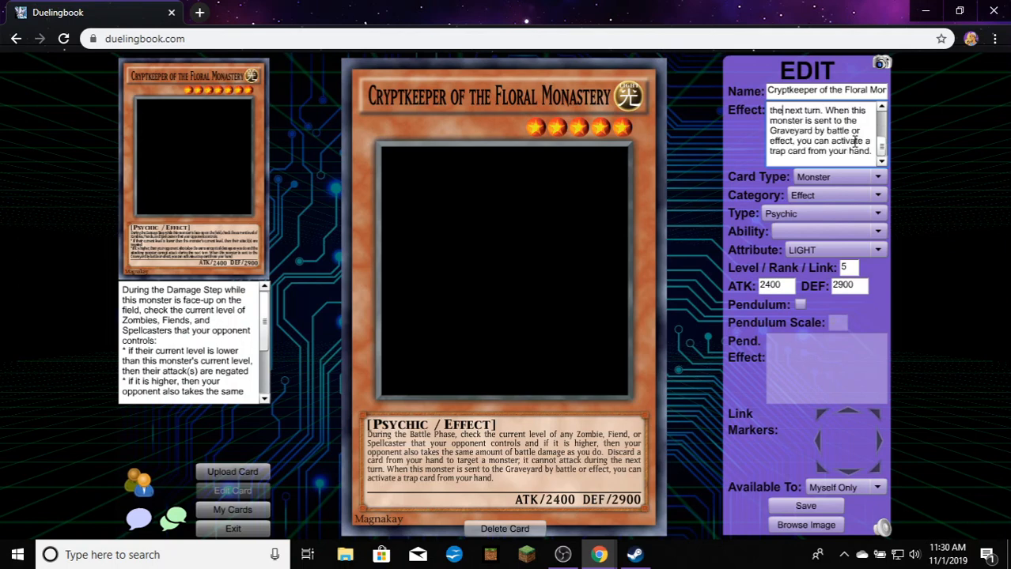
key(BackSpace)
key(BackSpace)
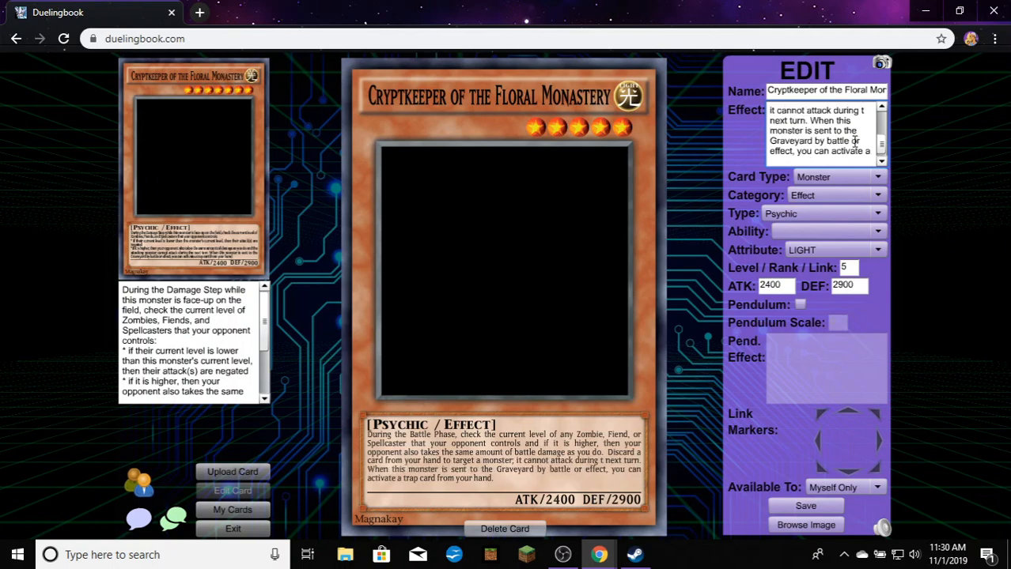
key(BackSpace)
text(it)
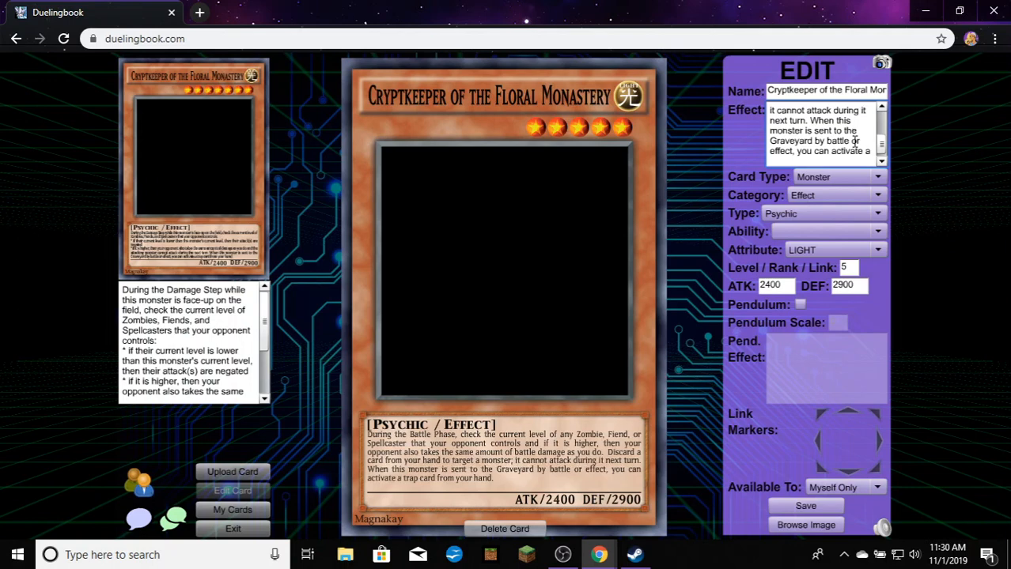
text('s con)
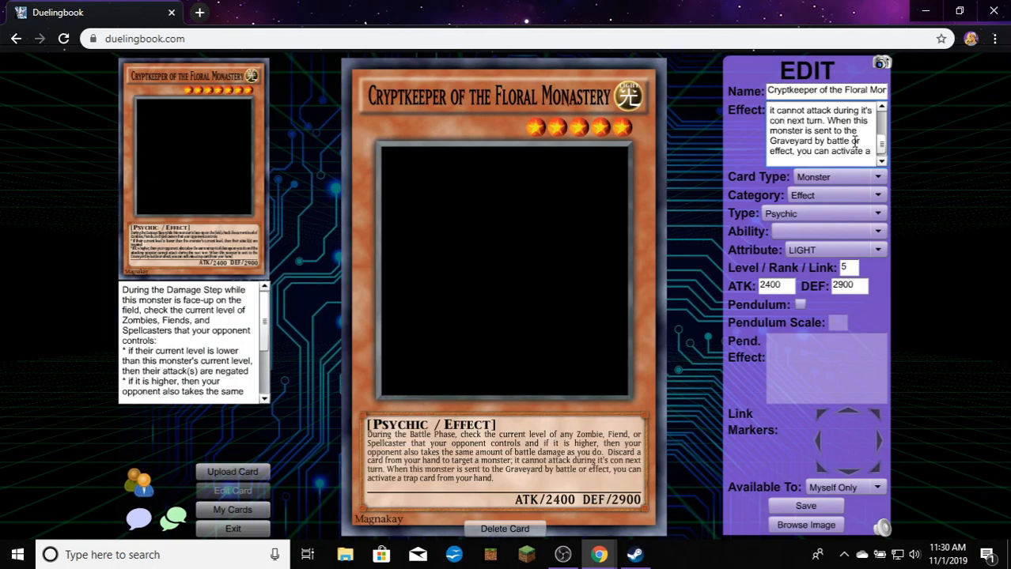
text(troller)
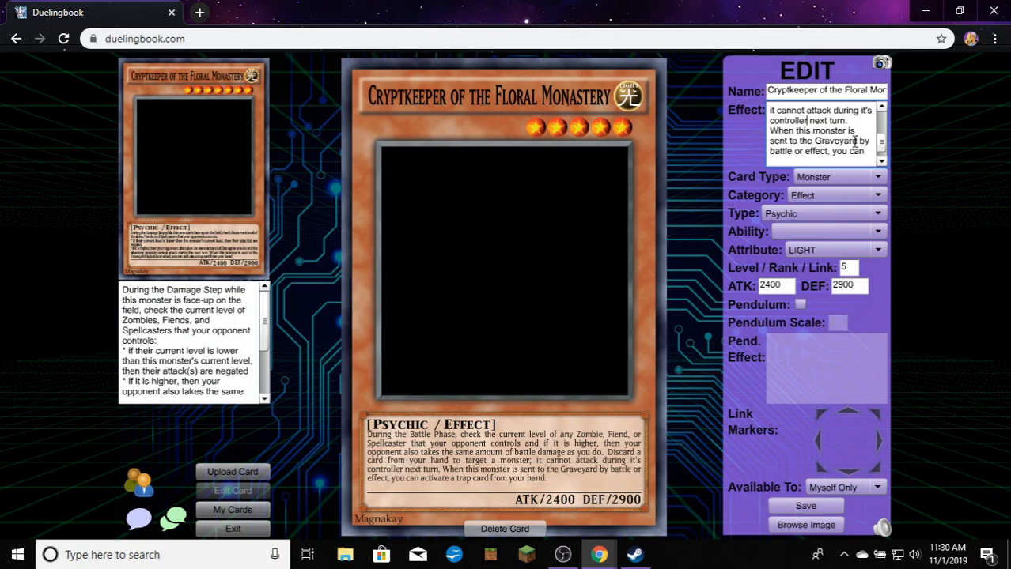
text('s)
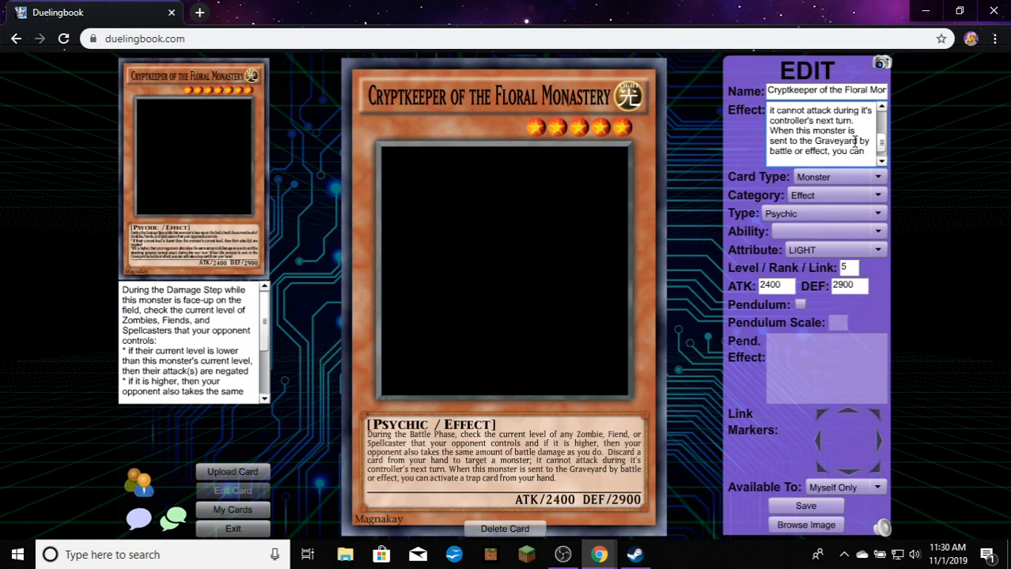
Insert "monster" before "card" so the discard cost reads "Discard a monster card from your hand"
scroll(846, 144, up, 1)
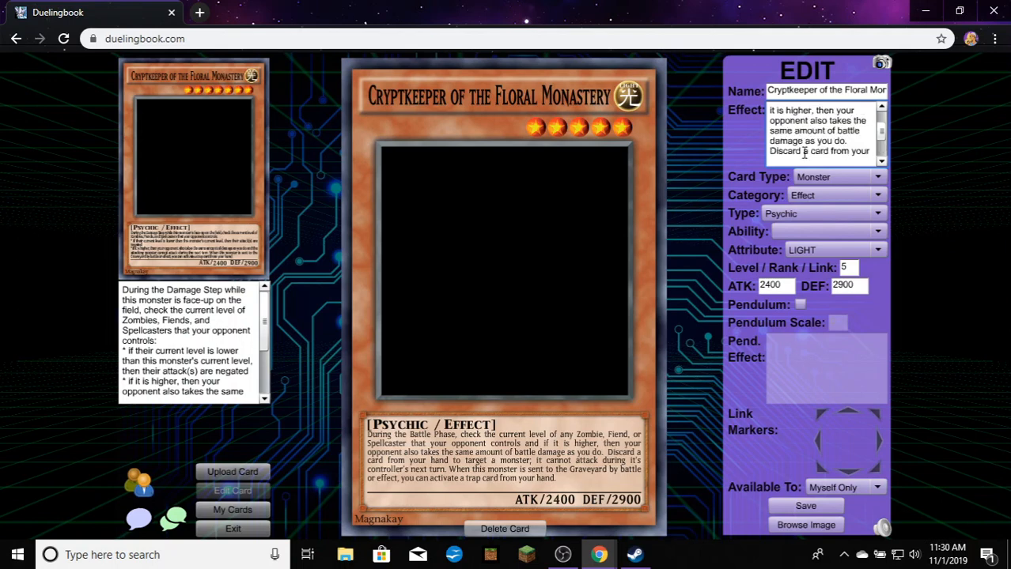
click(808, 151)
text(monster)
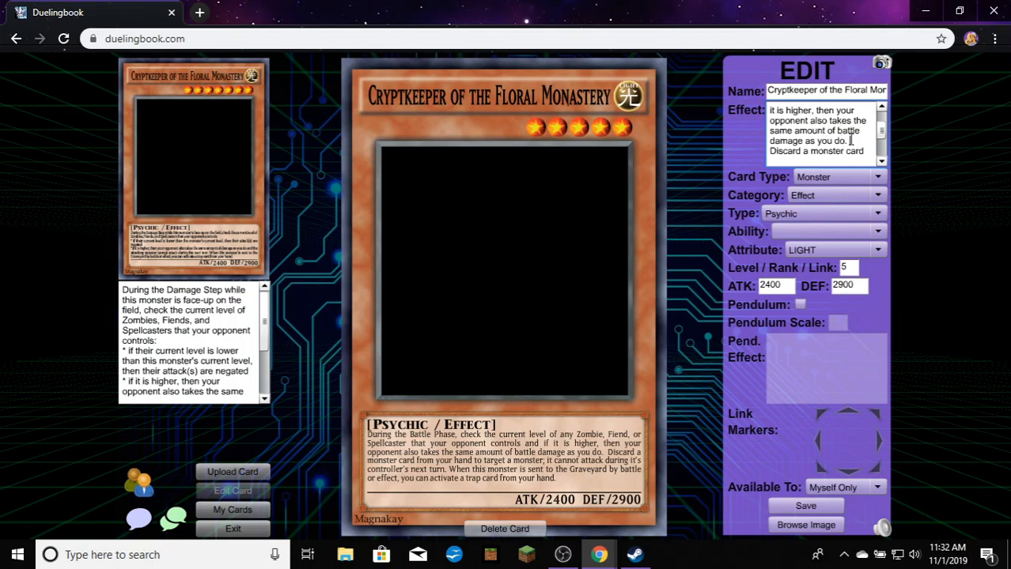
key(BackSpace)
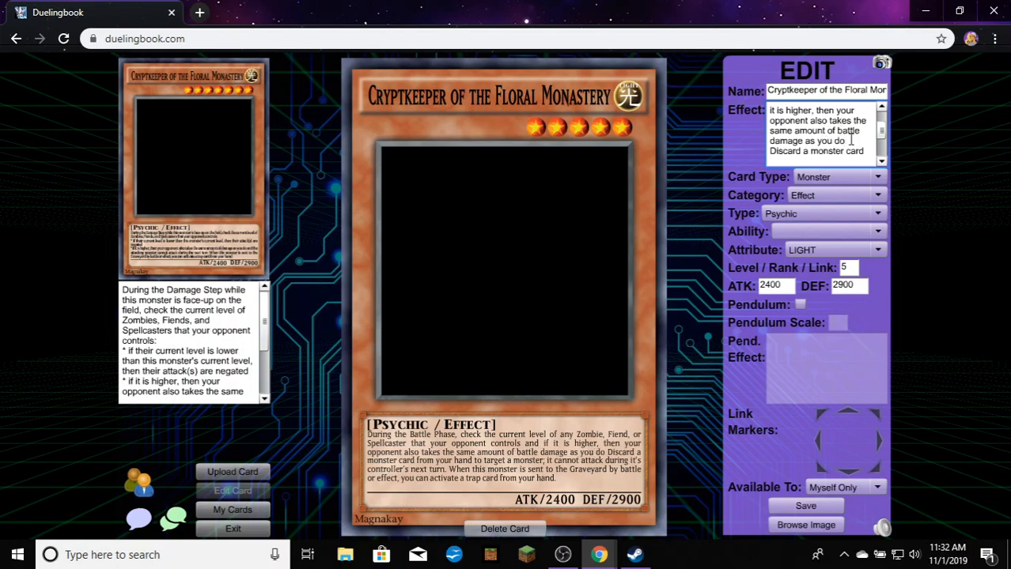
text(.)
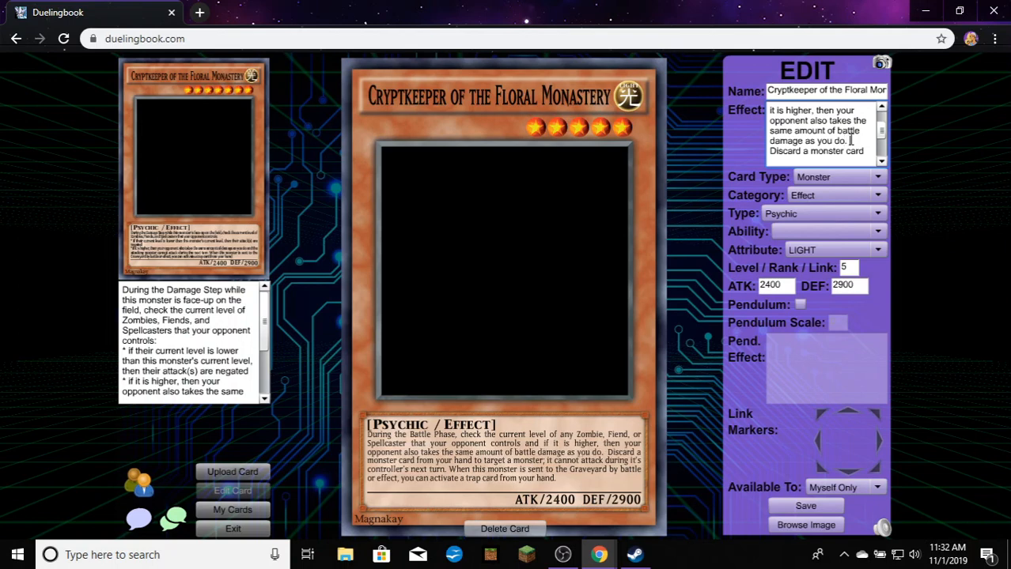
key(Delete)
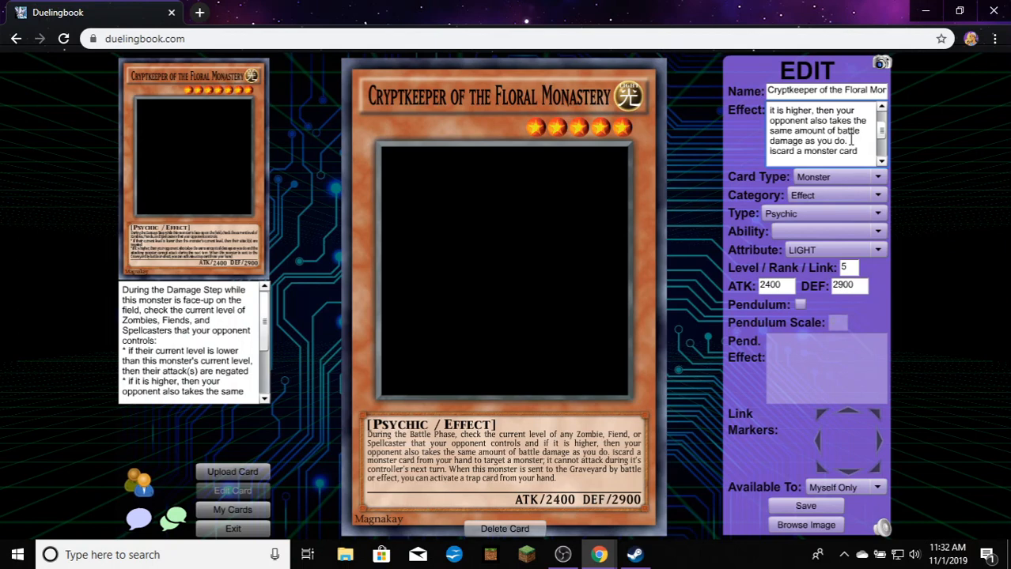
key(Delete)
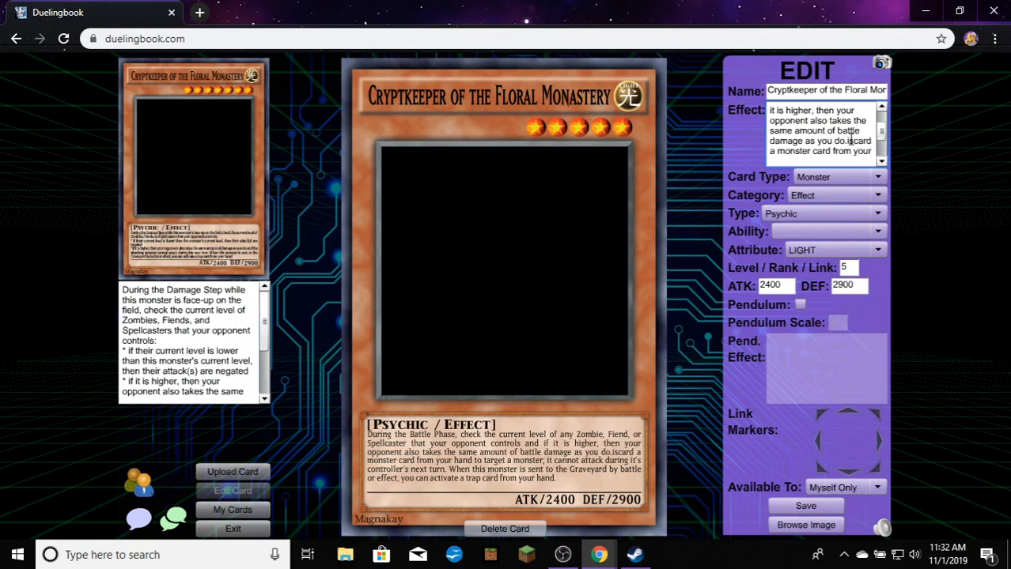
text(Discard a monster)
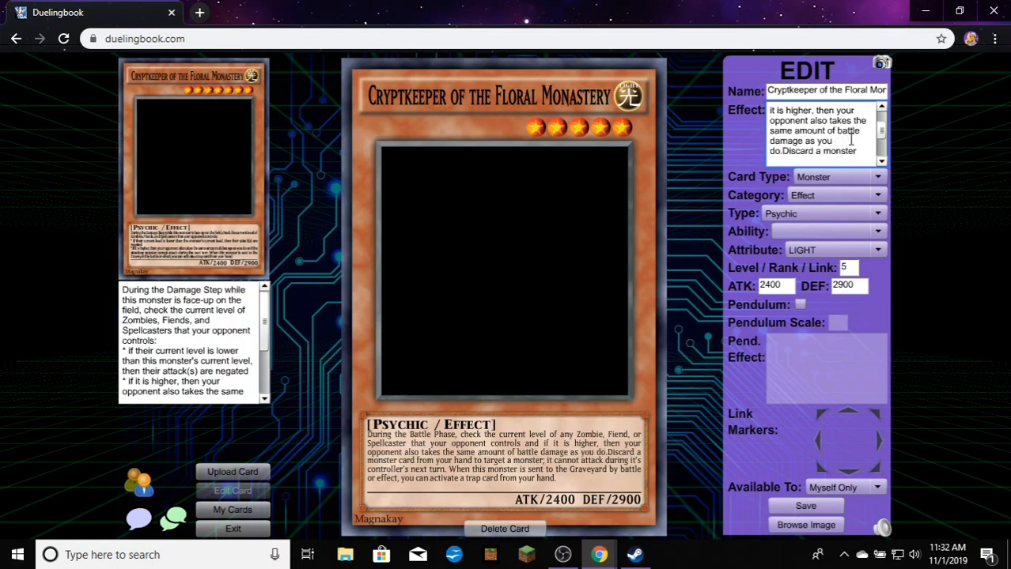
Insert "Qiuck-Effect:" without parentheses before "Discard a monster card" in the Cryptkeeper's effect text
text( ()
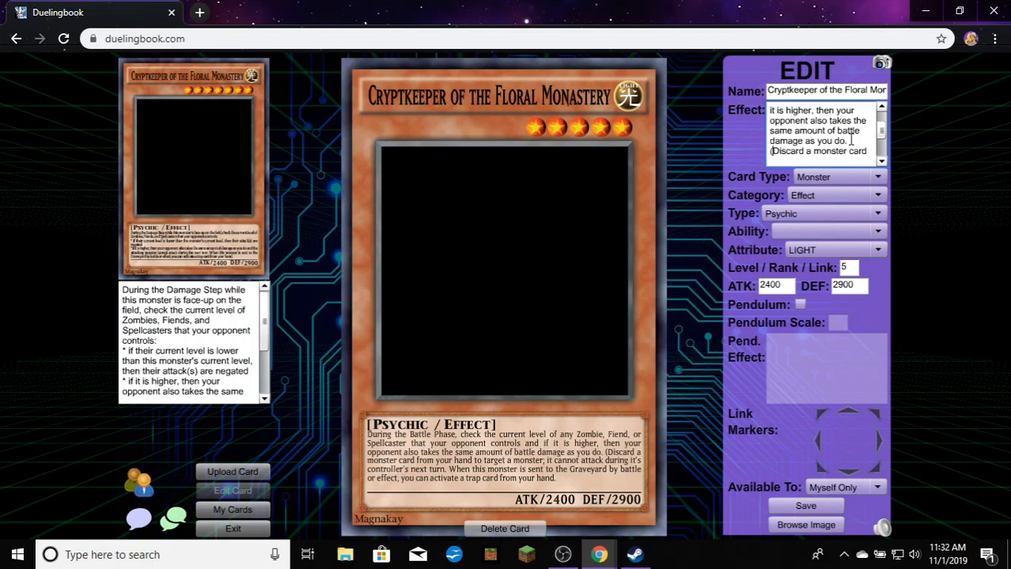
text(Quick)
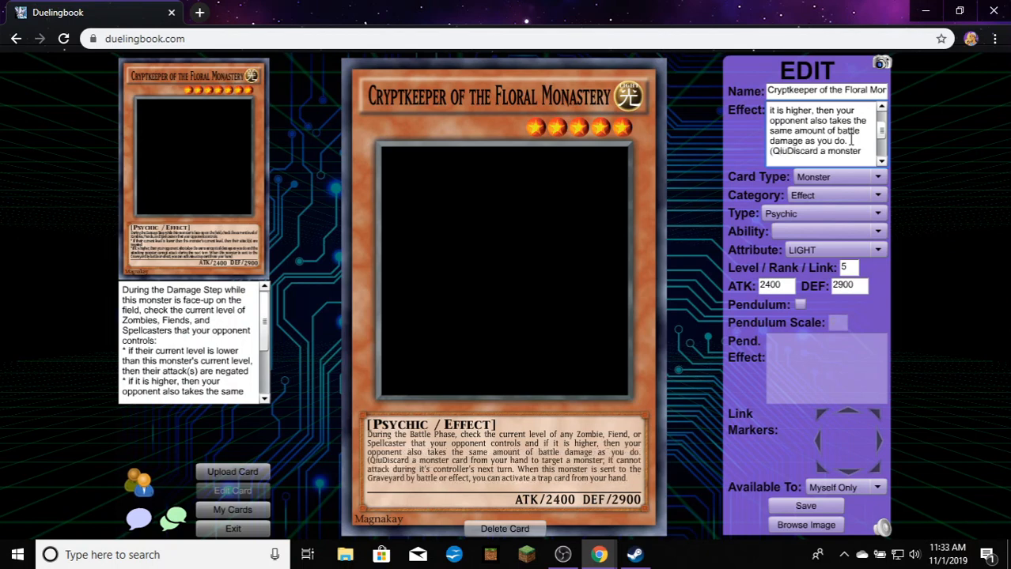
text(-Effe)
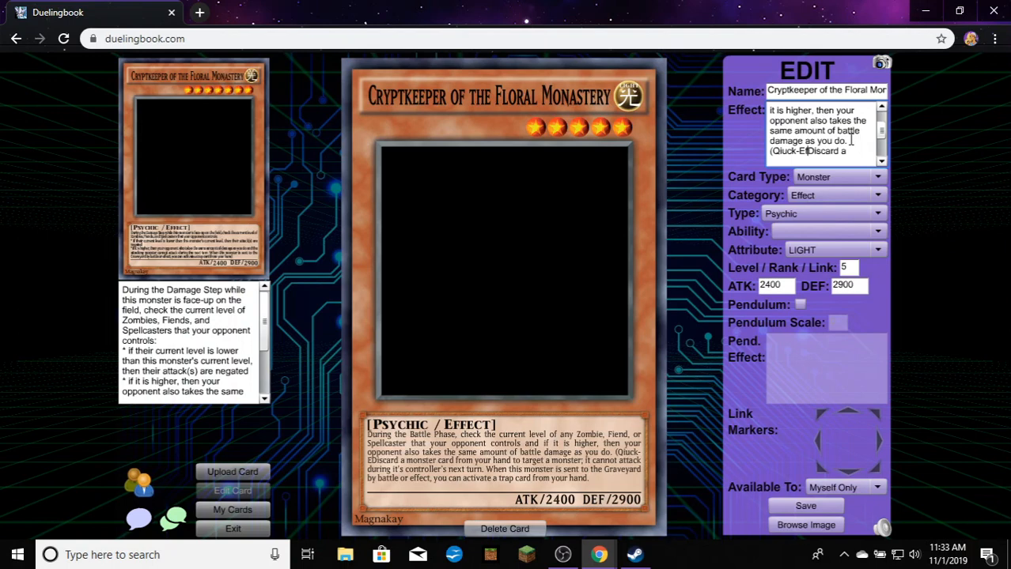
text(ct))
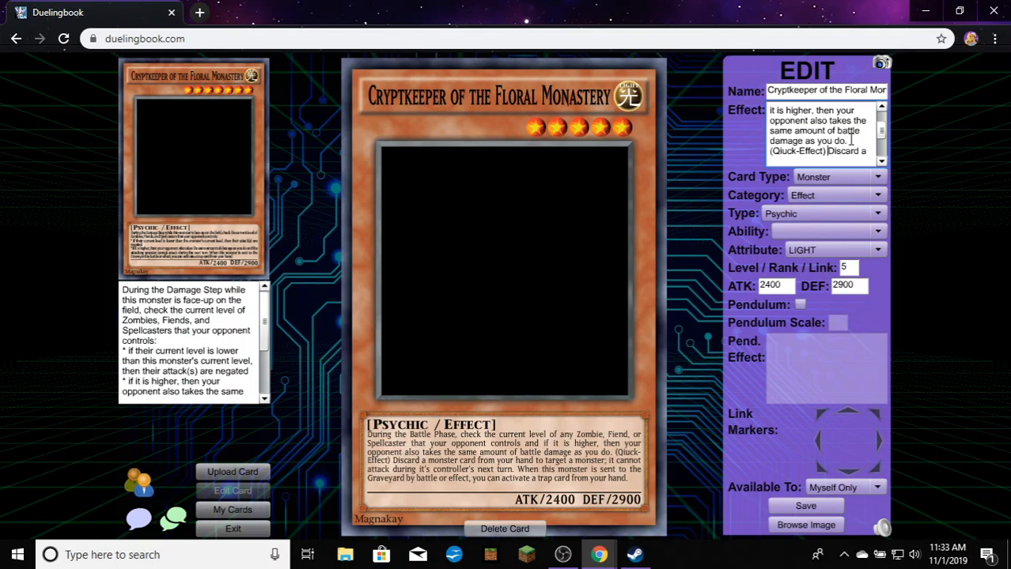
key(BackSpace)
key(BackSpace)
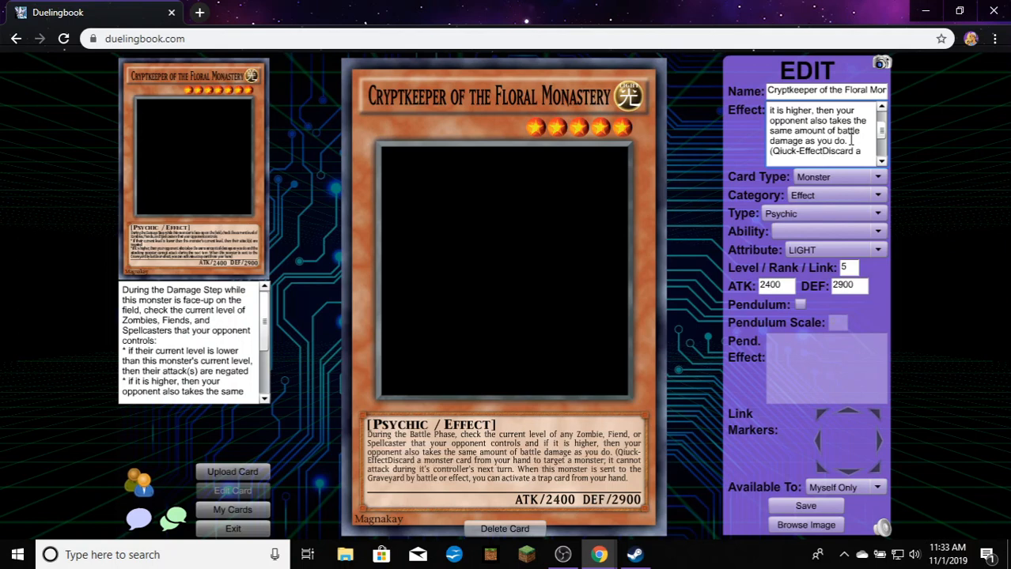
text(:)
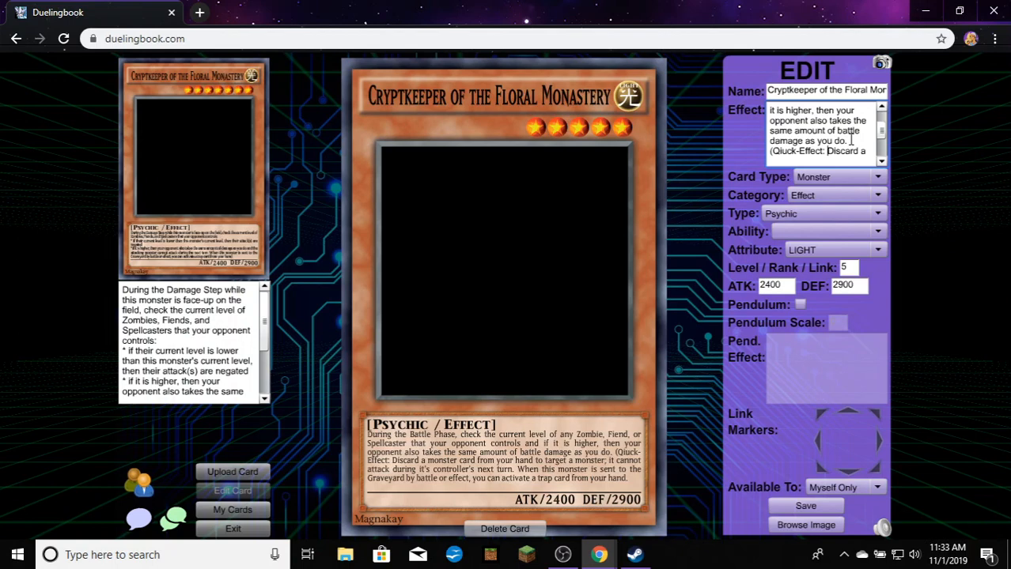
click(778, 149)
key(BackSpace)
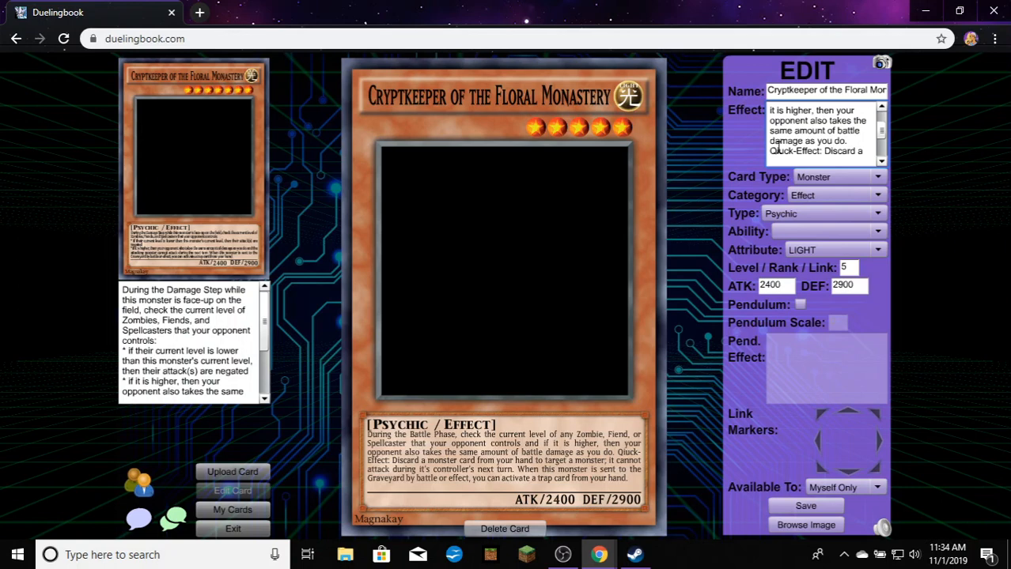
Put the Qiuck-Effect sentence on its own line directly below the battle damage sentence and save the Cryptkeeper card
key(Return)
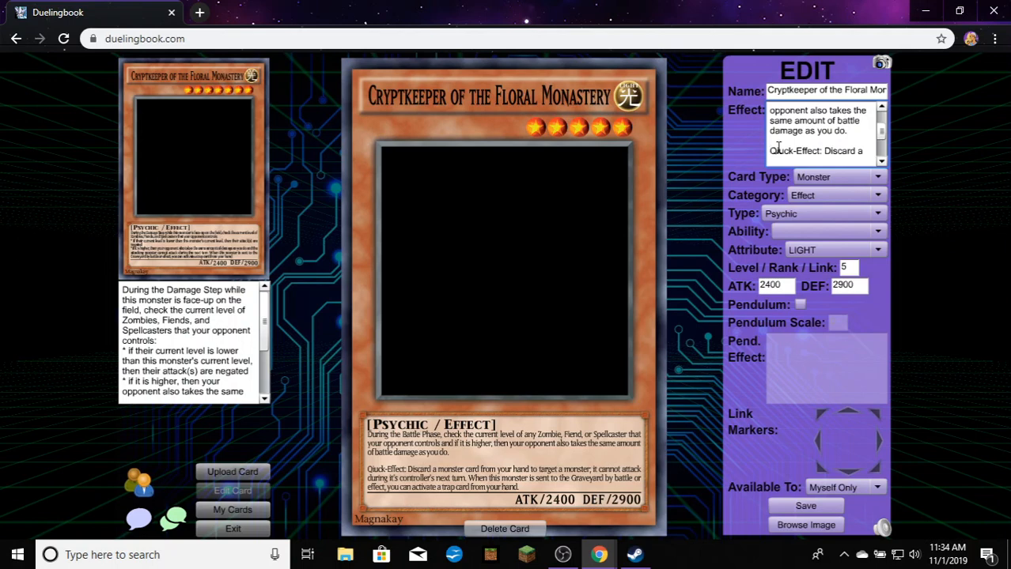
key(BackSpace)
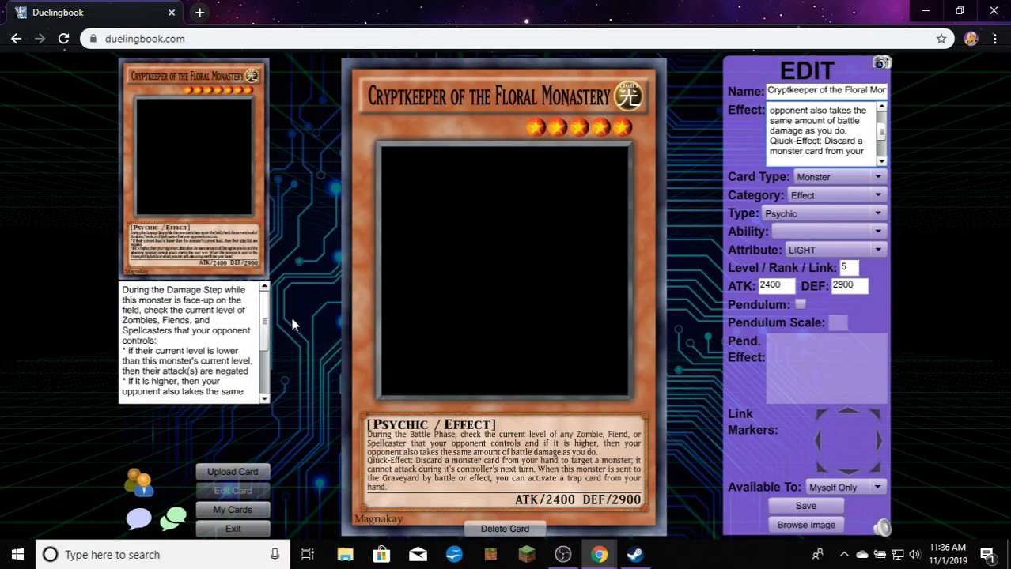
click(774, 506)
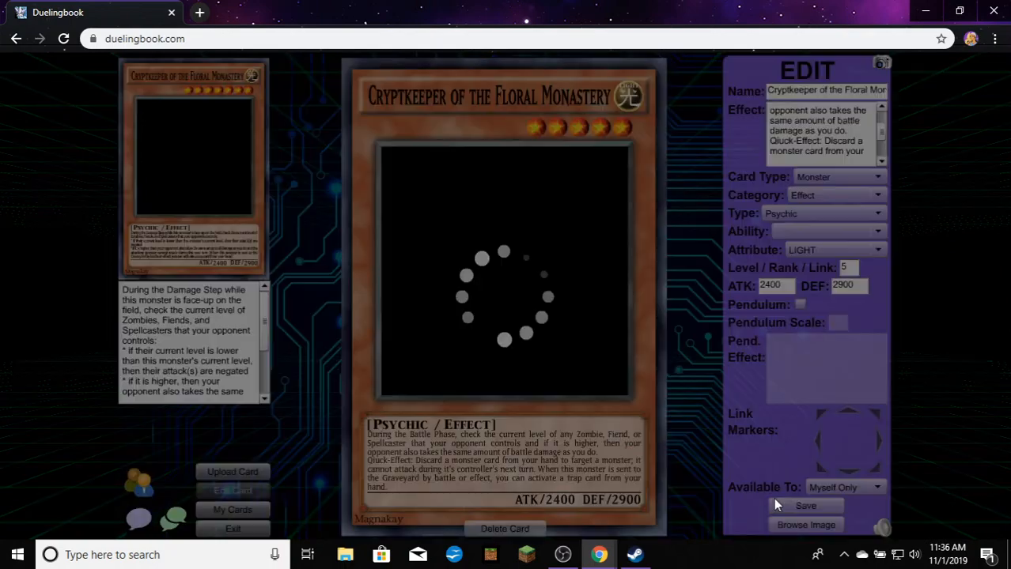
click(471, 386)
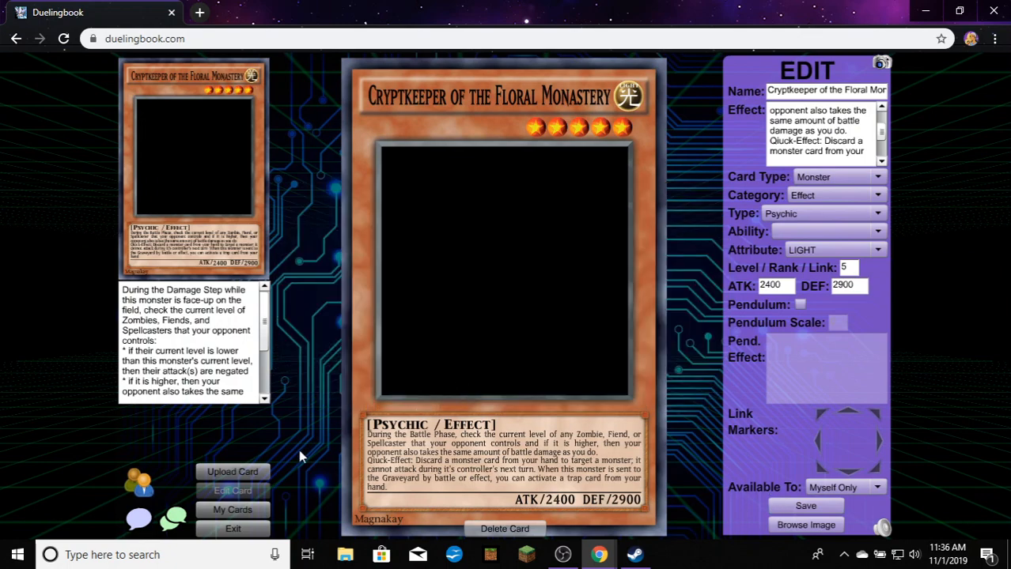
Open the Priest and Nun of the Floral Monastery from the custom card list to review their effects
click(240, 512)
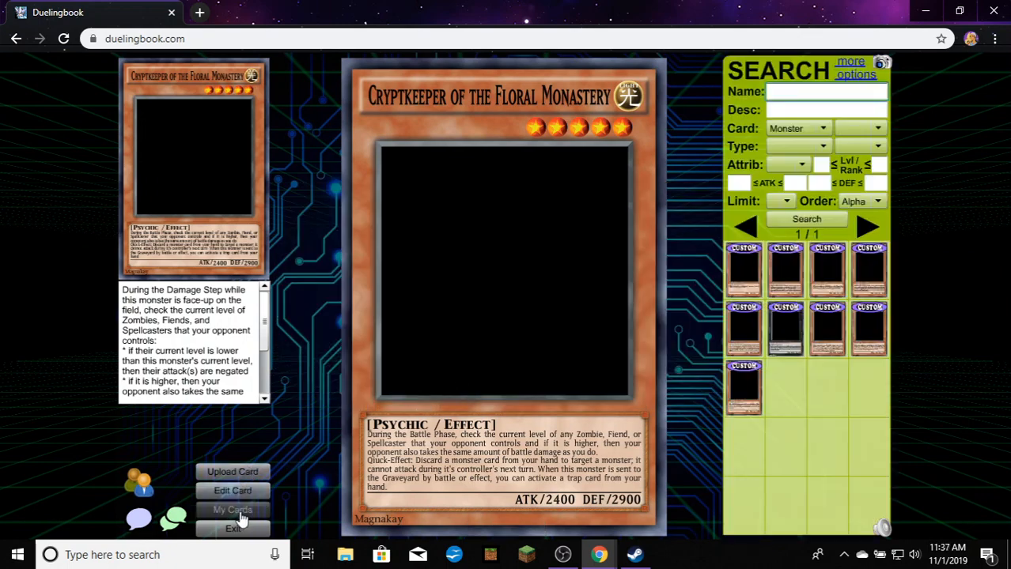
mouse_move(794, 345)
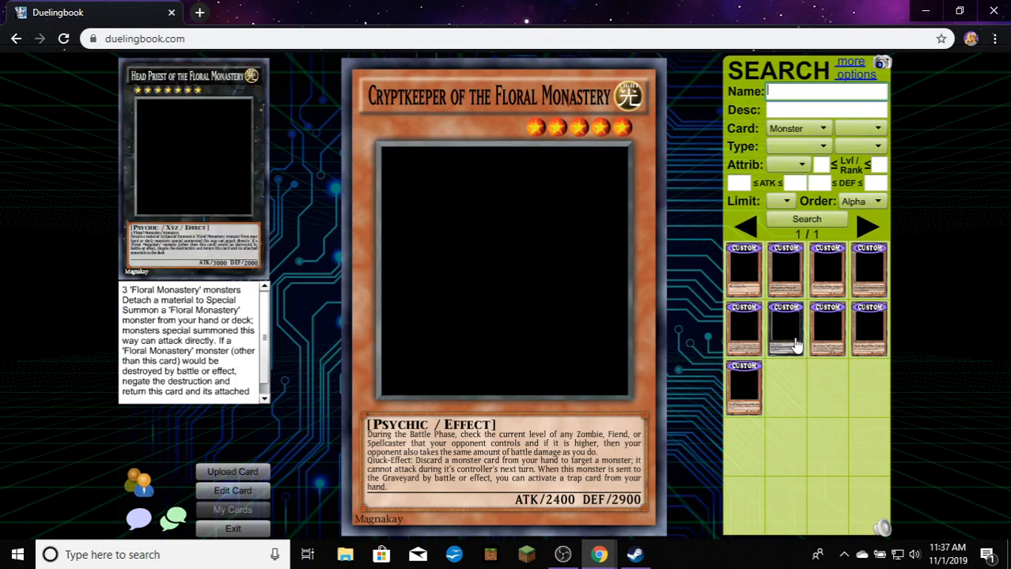
mouse_move(758, 403)
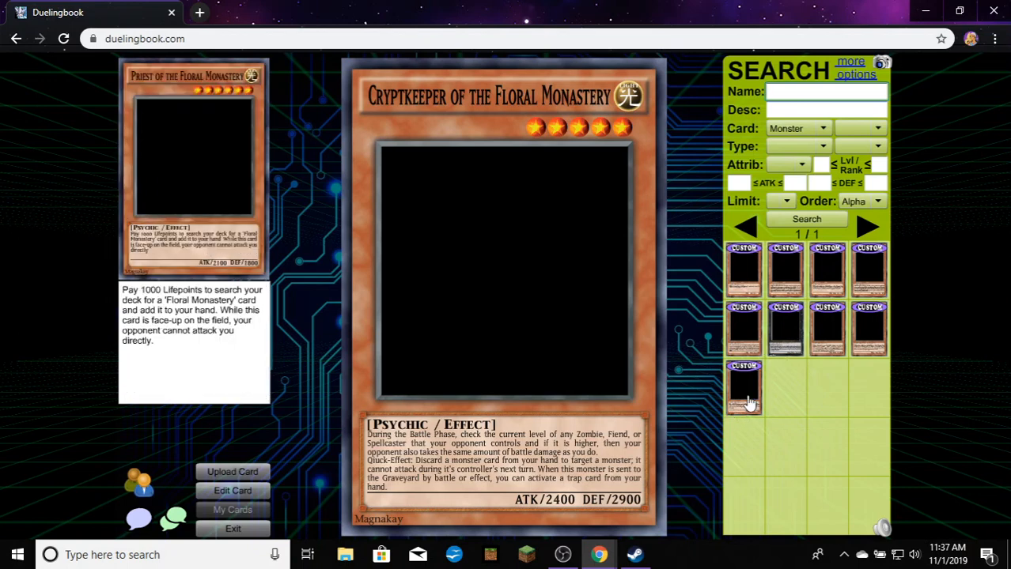
click(747, 400)
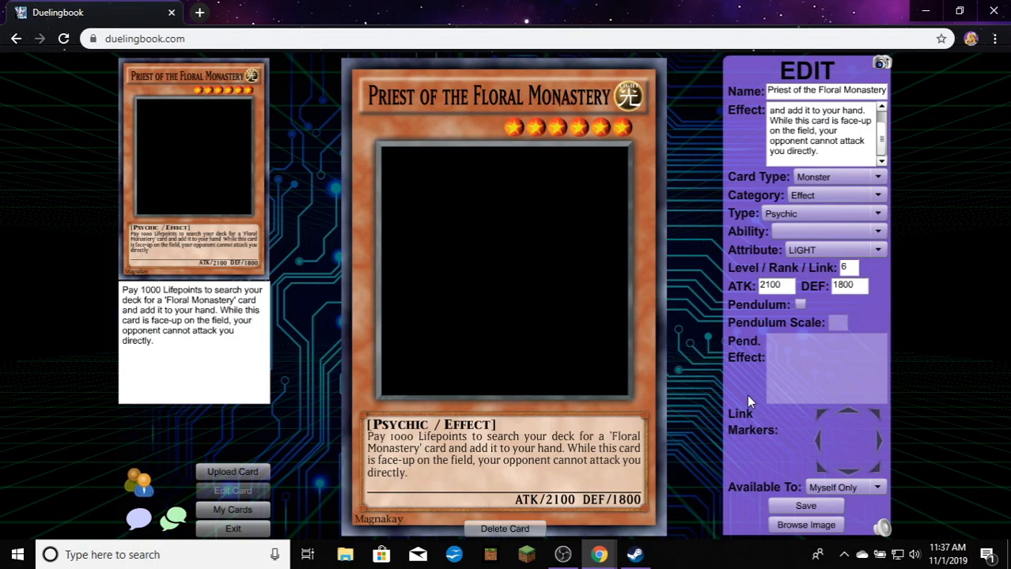
click(237, 511)
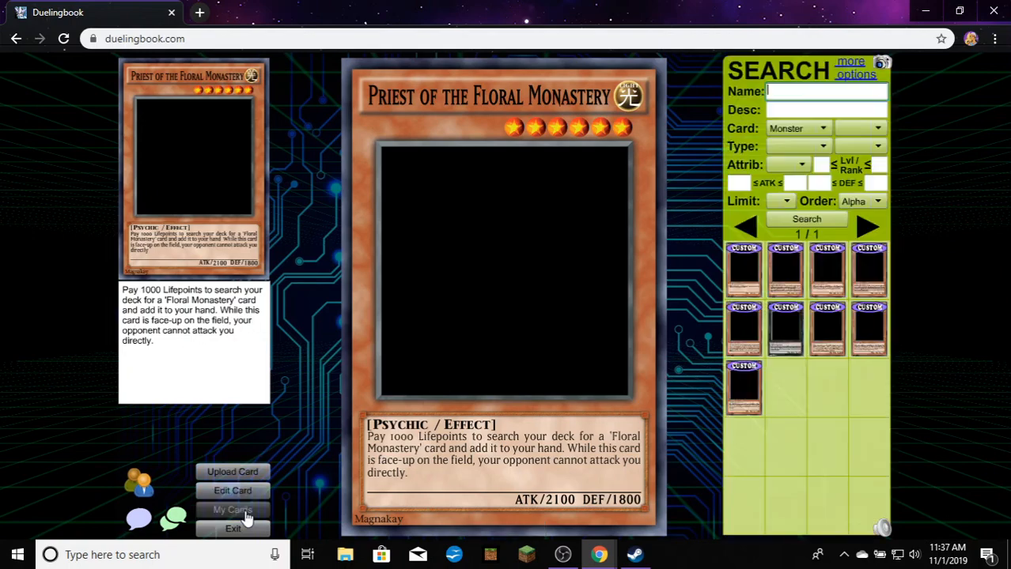
click(861, 339)
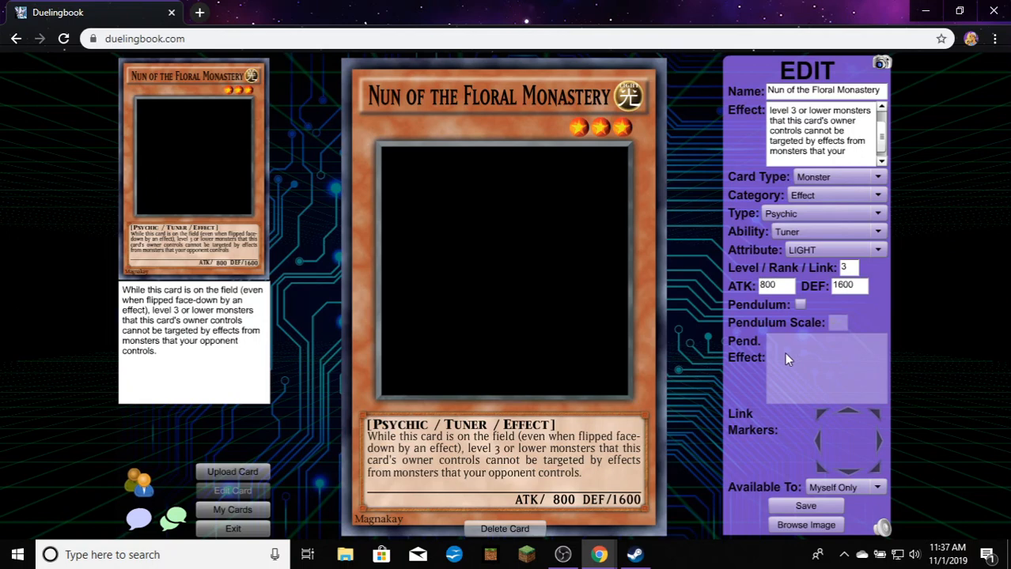
click(227, 513)
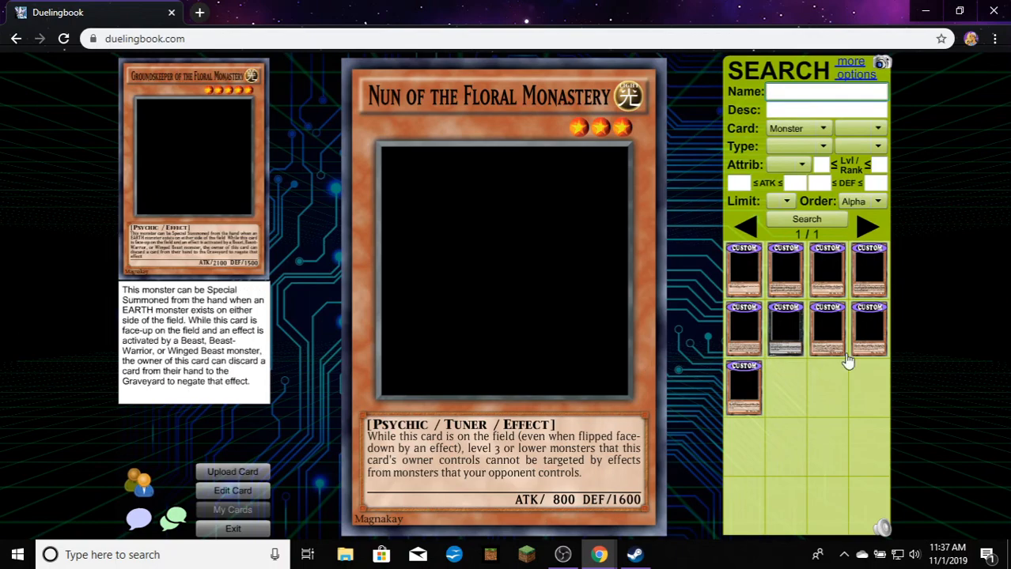
click(735, 404)
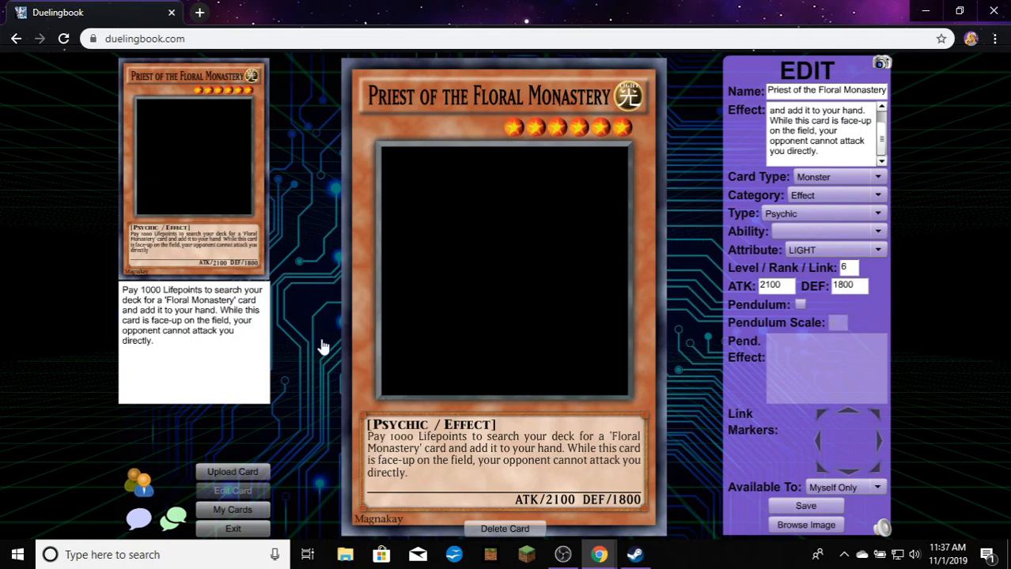
Return to the custom card list and preview the Child, Disciple and Father of the Floral Monastery effects
click(249, 512)
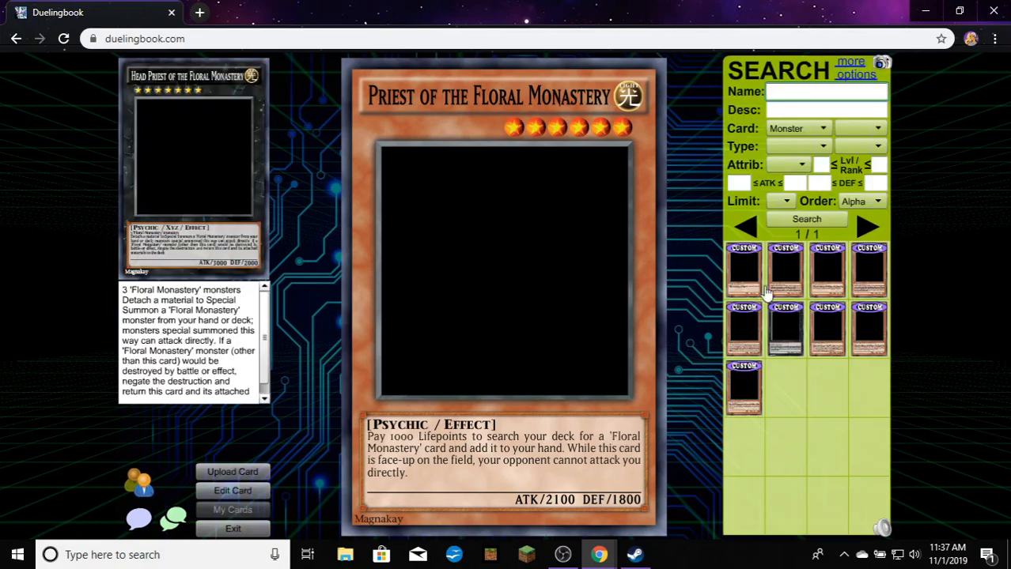
mouse_move(737, 275)
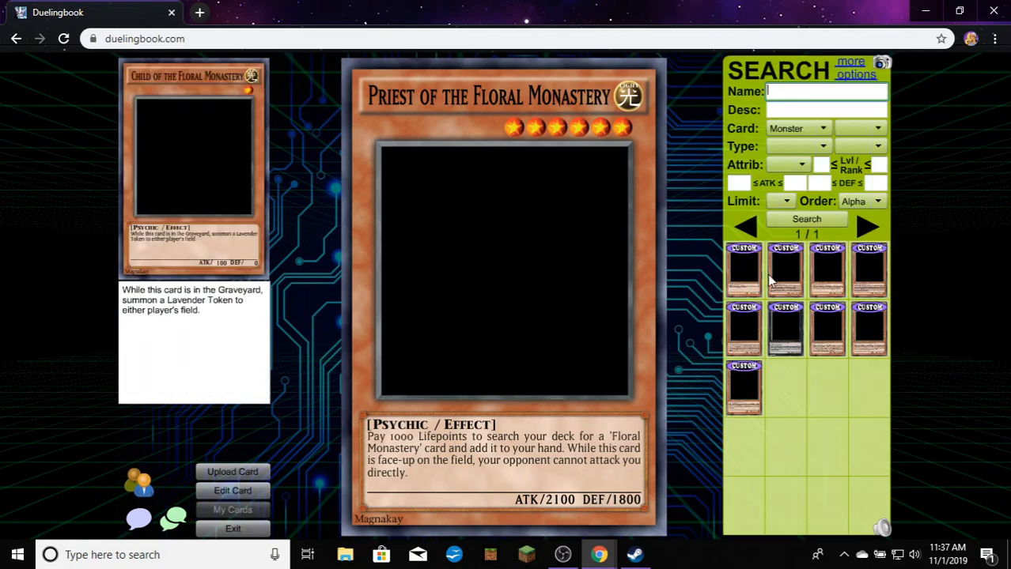
mouse_move(779, 281)
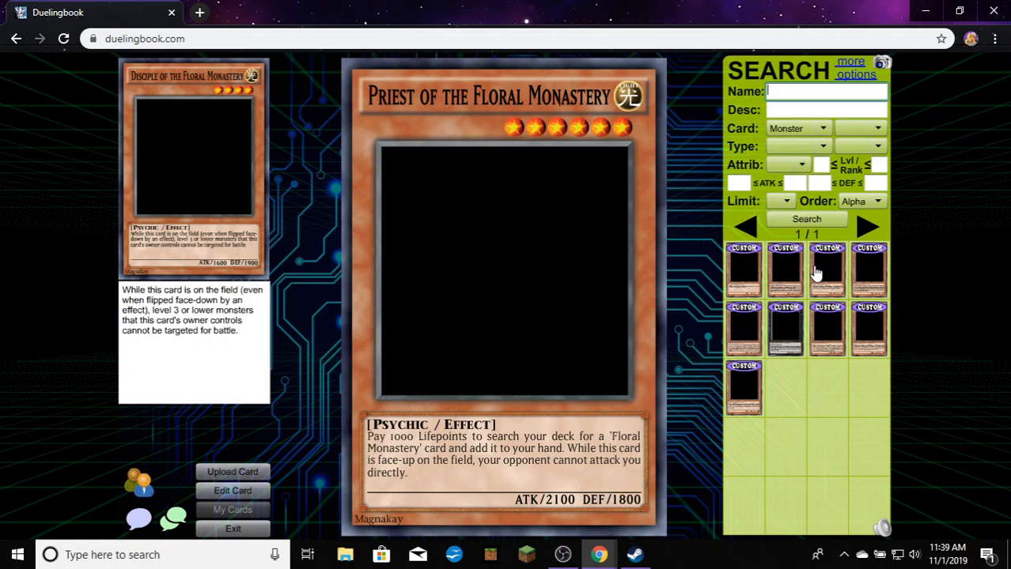
mouse_move(876, 291)
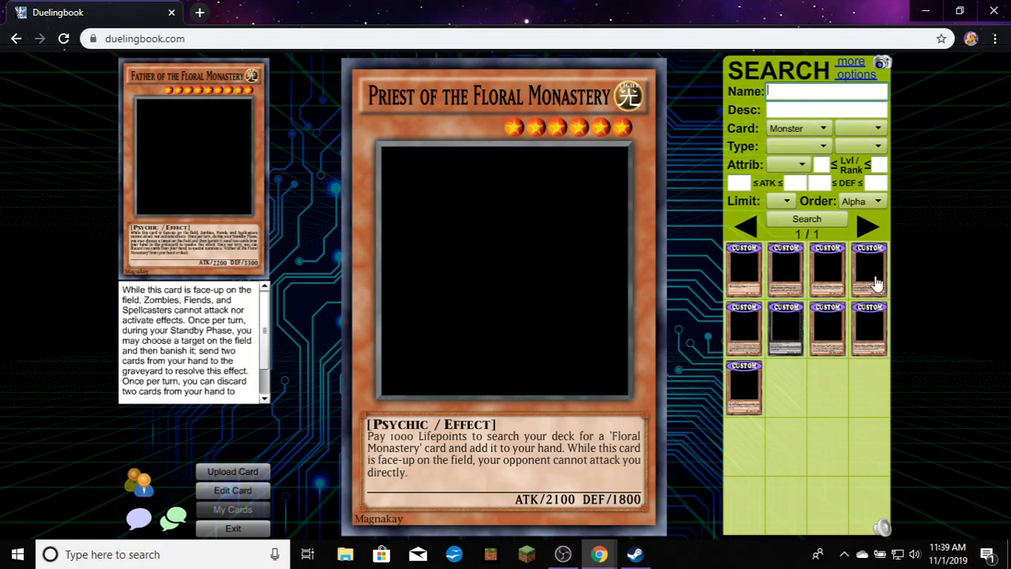
mouse_move(825, 268)
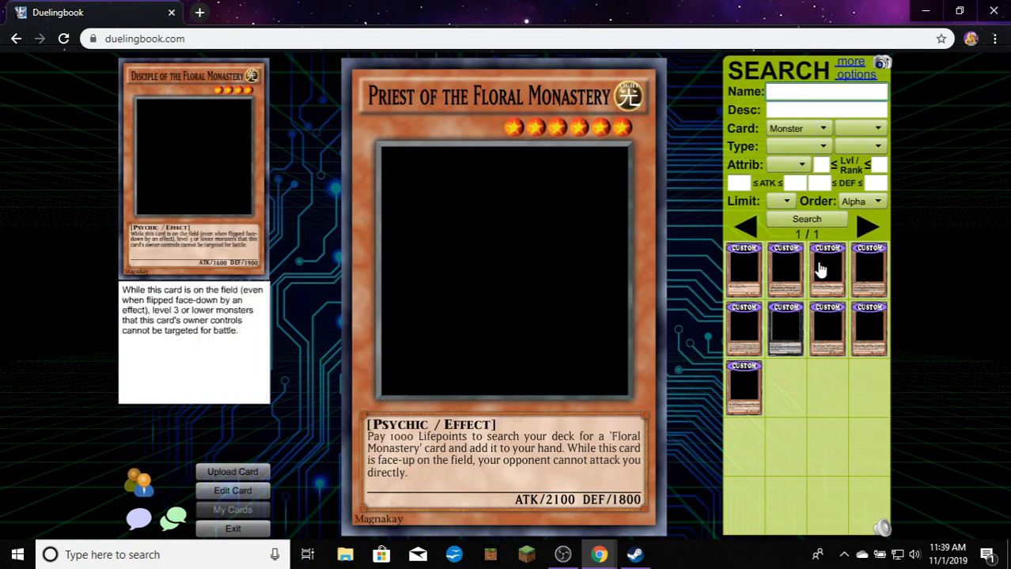
mouse_move(747, 286)
mouse_move(862, 338)
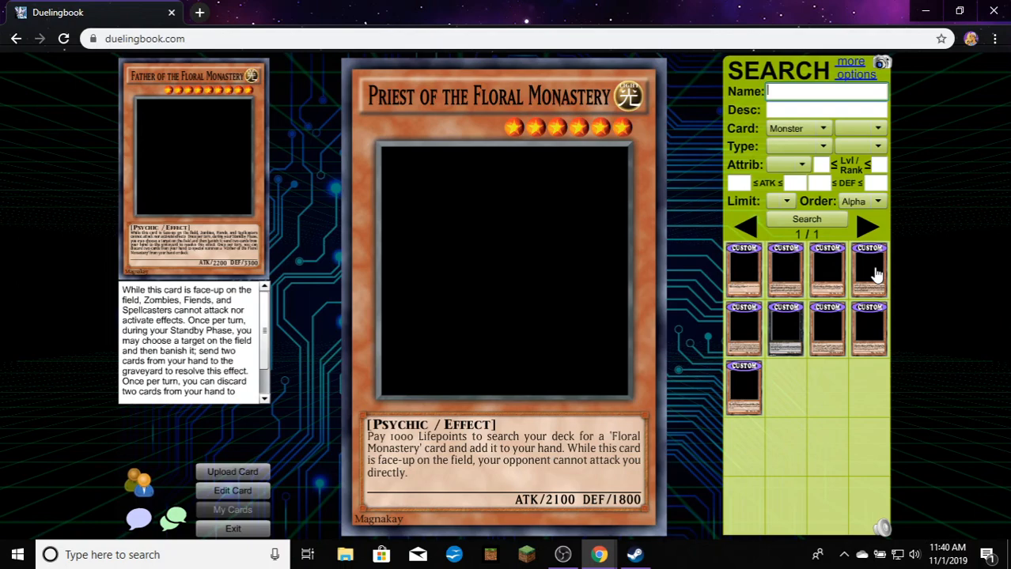
Open the Father of the Floral Monastery and the Mother of the Floral Monastery to review their effect texts
click(875, 273)
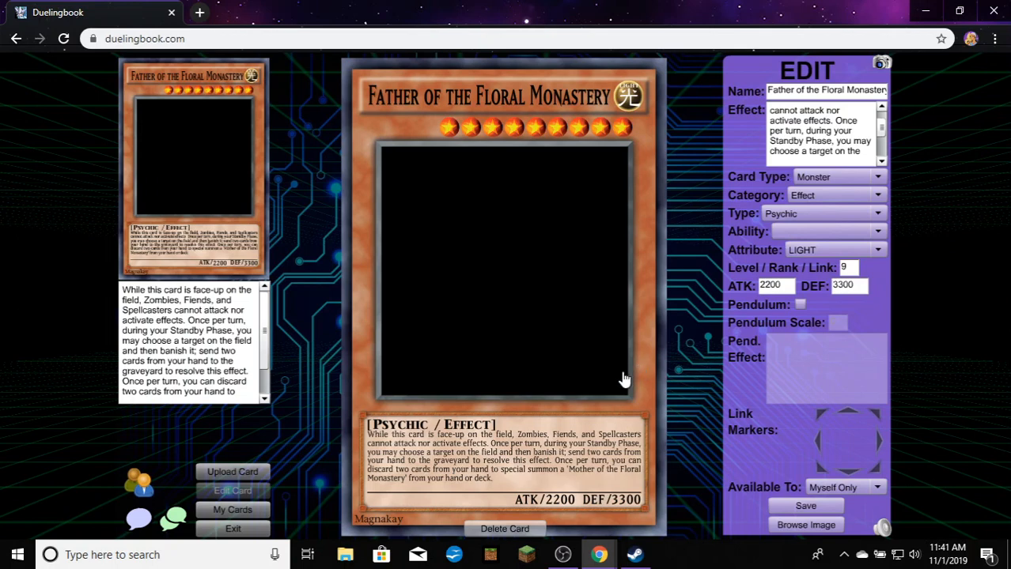
click(237, 509)
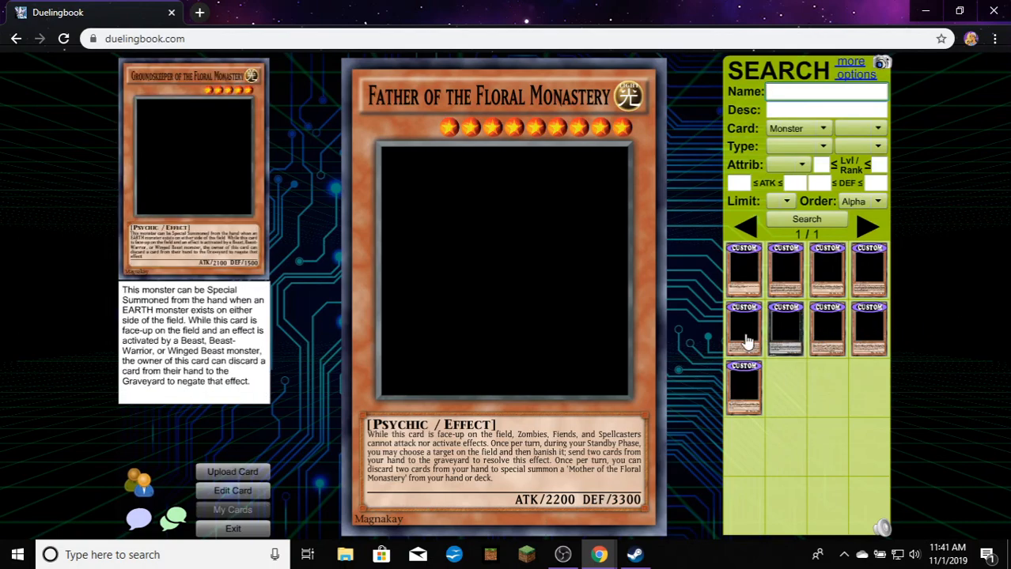
double_click(823, 338)
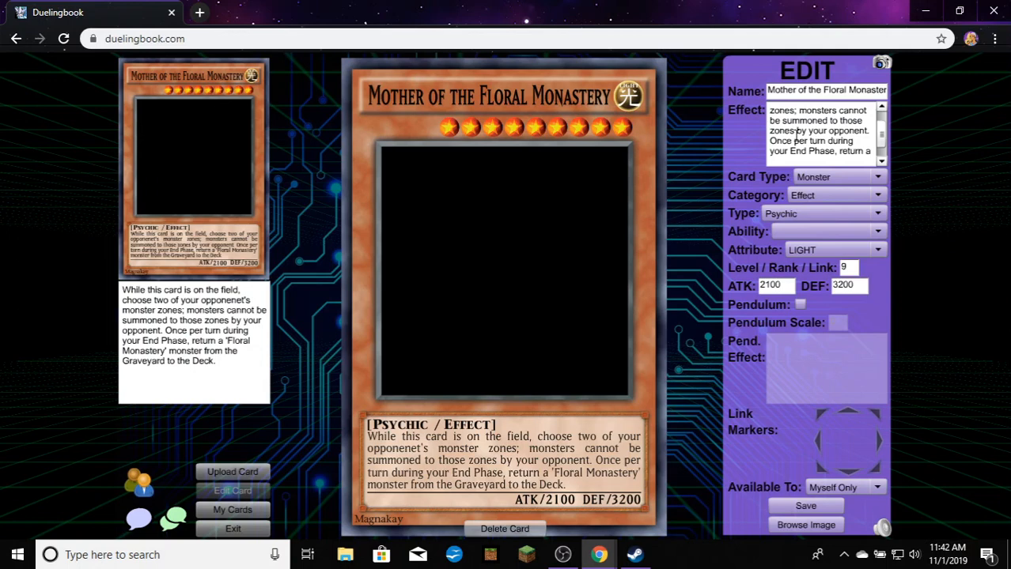
click(561, 556)
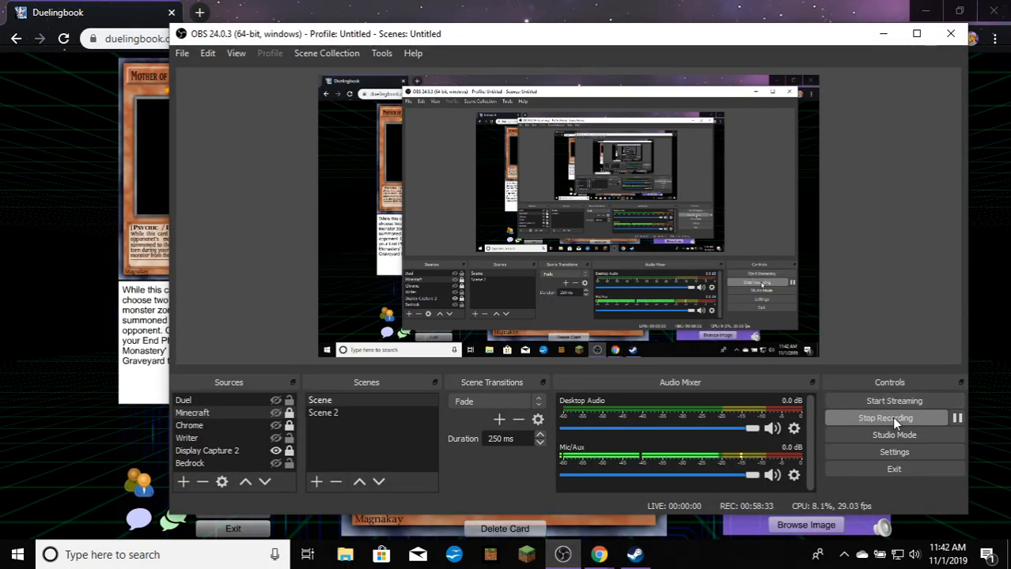